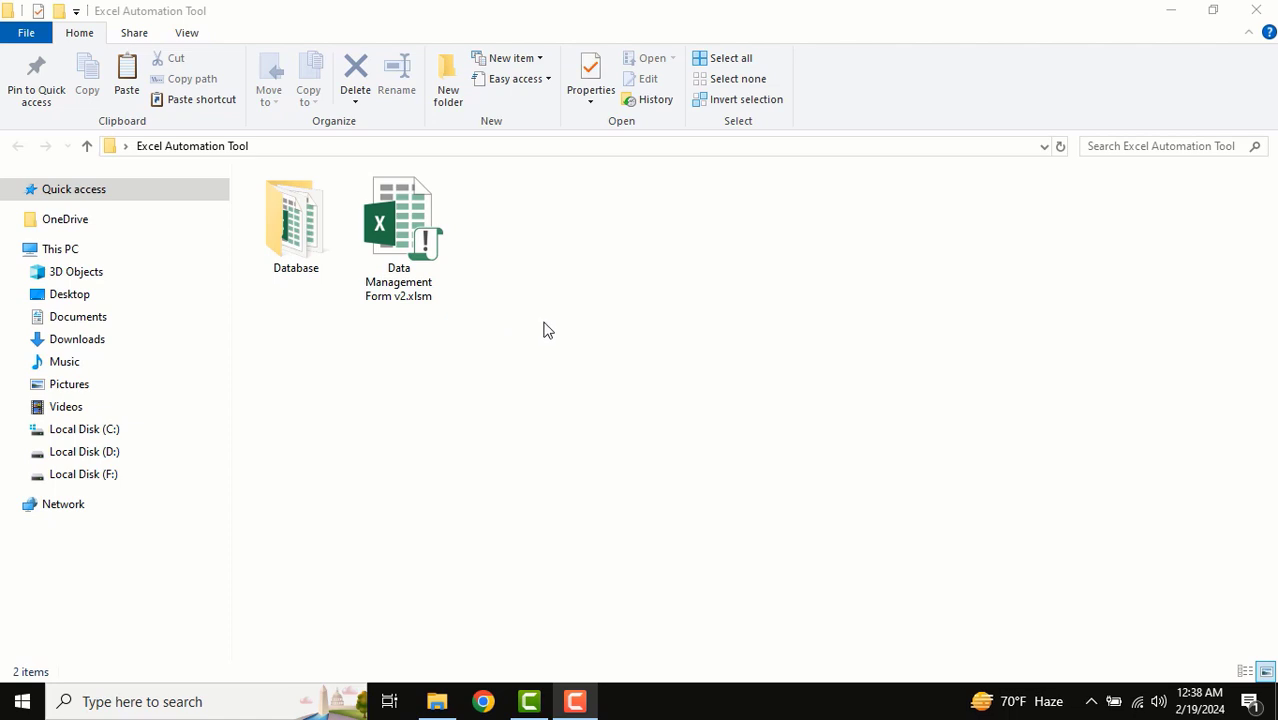
- Open Data Management Form v2.xlsm, look inside the Database folder, and position the form window
{"action": "double_click", "coordinate": [413, 236]}
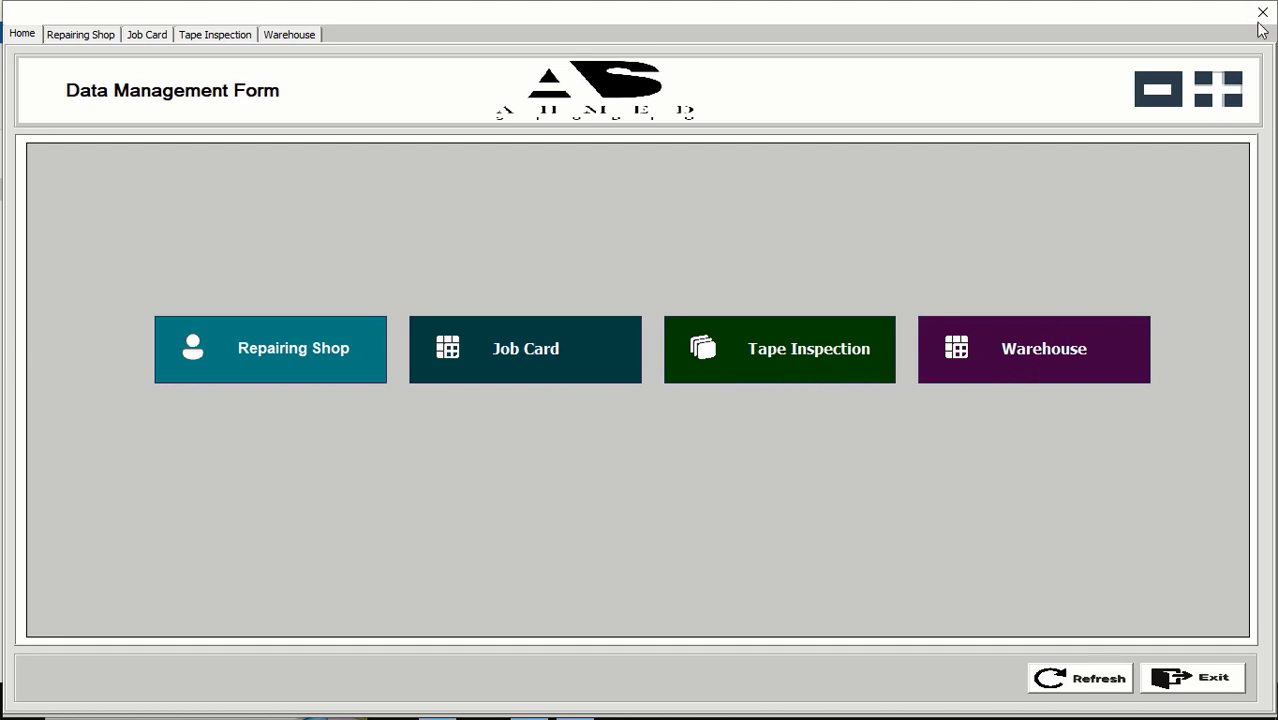
{"action": "left_click", "coordinate": [1131, 22]}
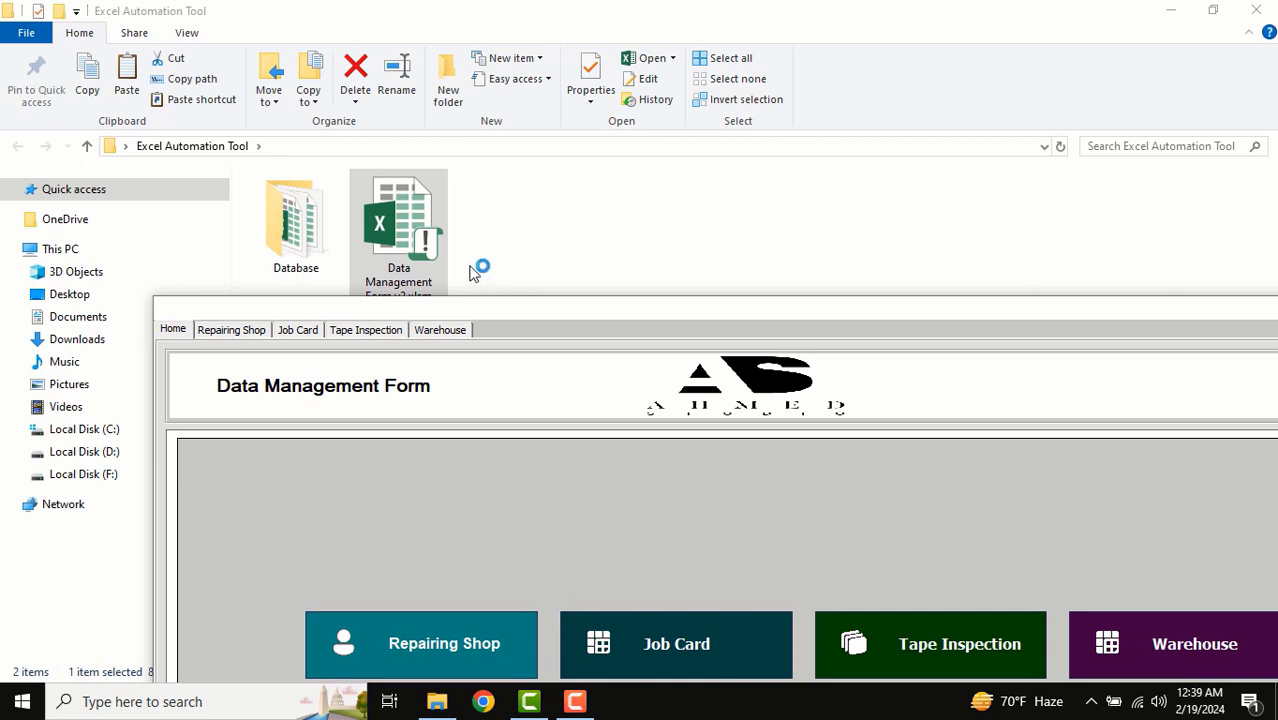
{"action": "double_click", "coordinate": [296, 245]}
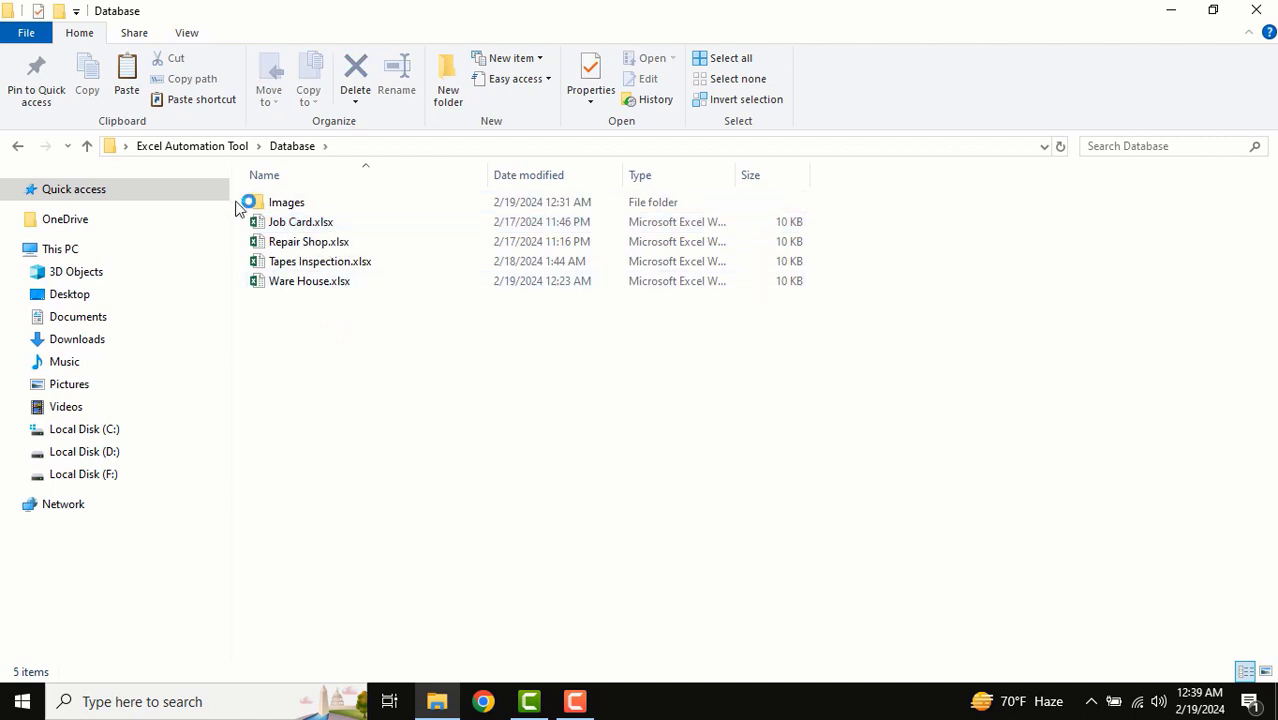
{"action": "left_click", "coordinate": [228, 147]}
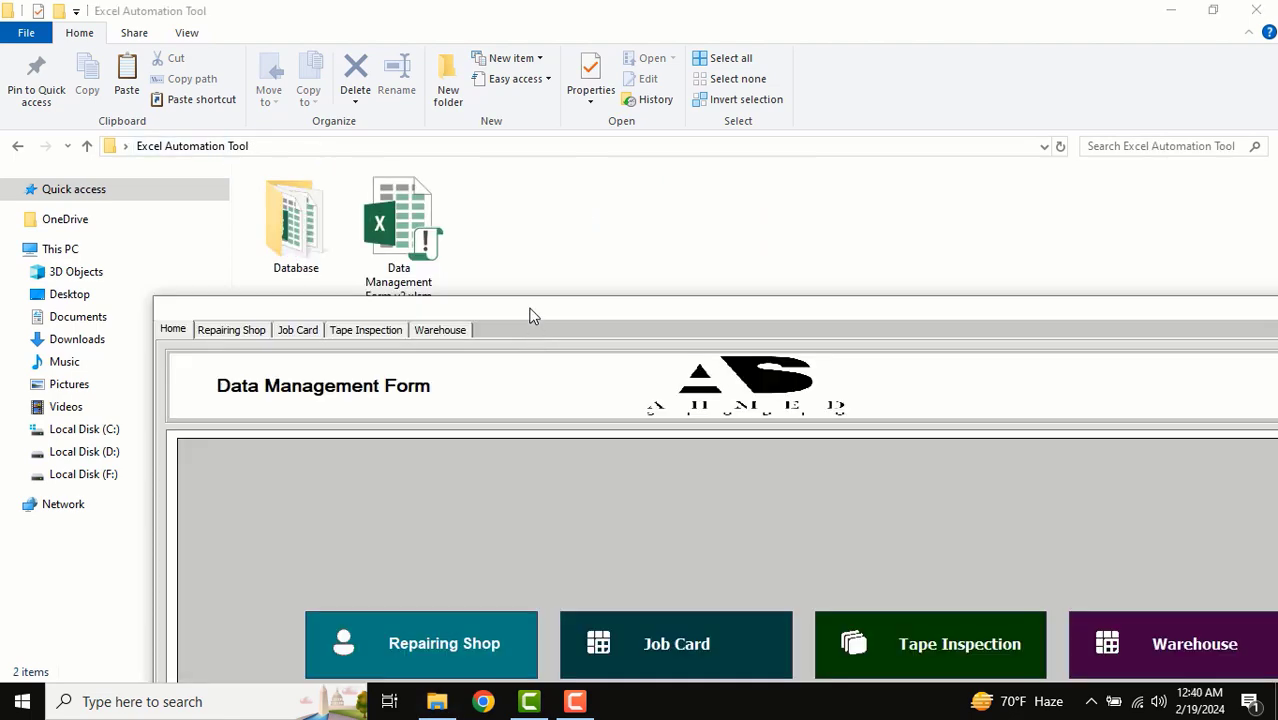
{"action": "left_click_drag", "start_coordinate": [532, 316], "coordinate": [382, 12]}
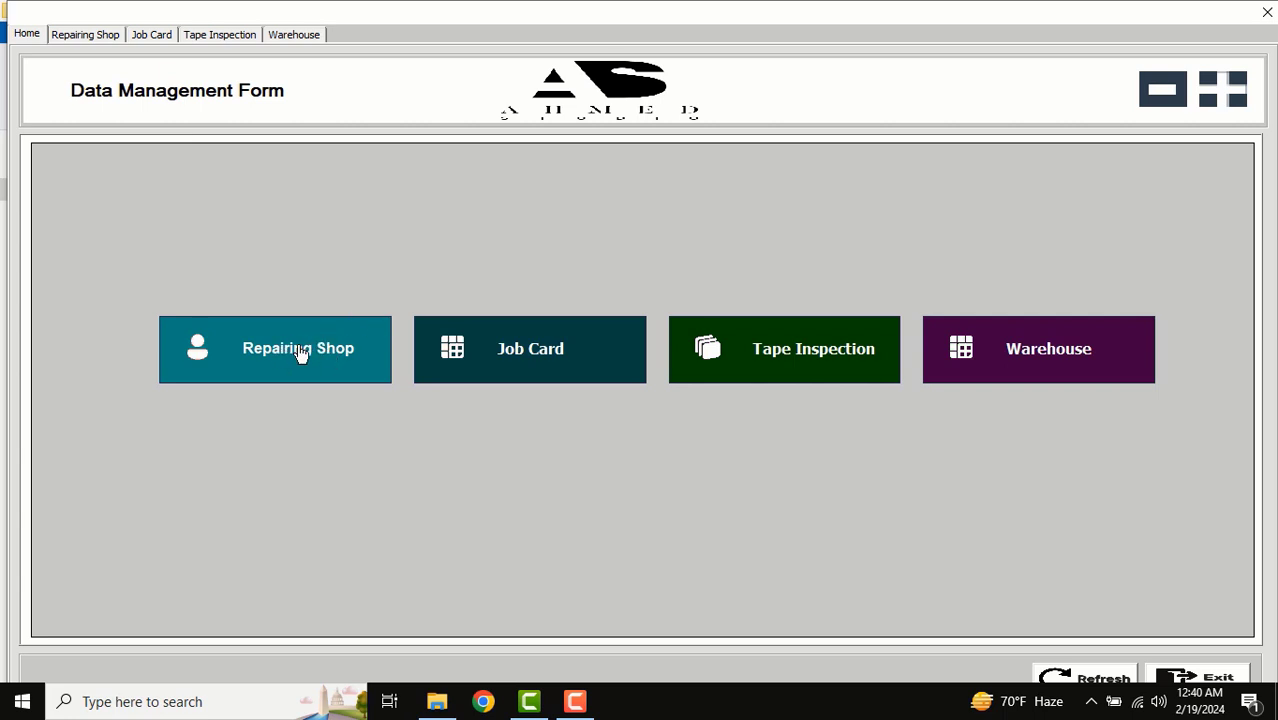
- On the Repairing Shop page, add a record sent 07-Feb-2024, received 28-Feb-2024, marked Pass
{"action": "left_click", "coordinate": [300, 352]}
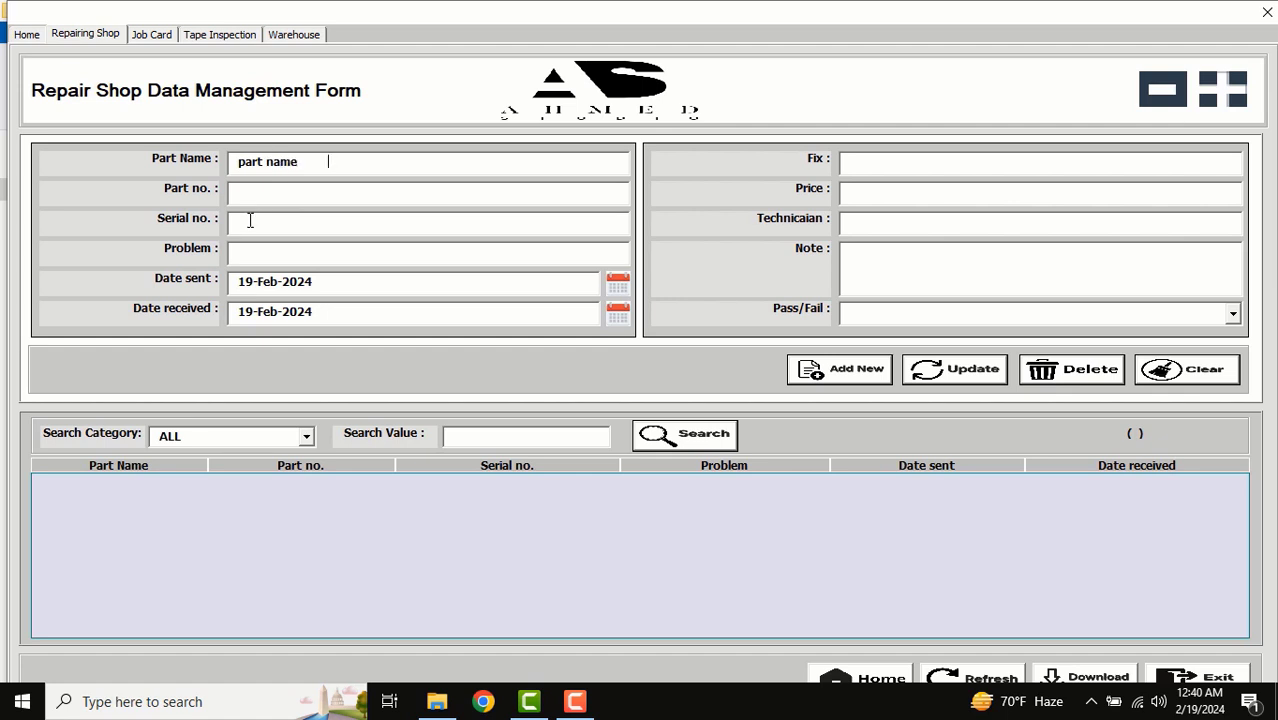
{"action": "left_click", "coordinate": [617, 313]}
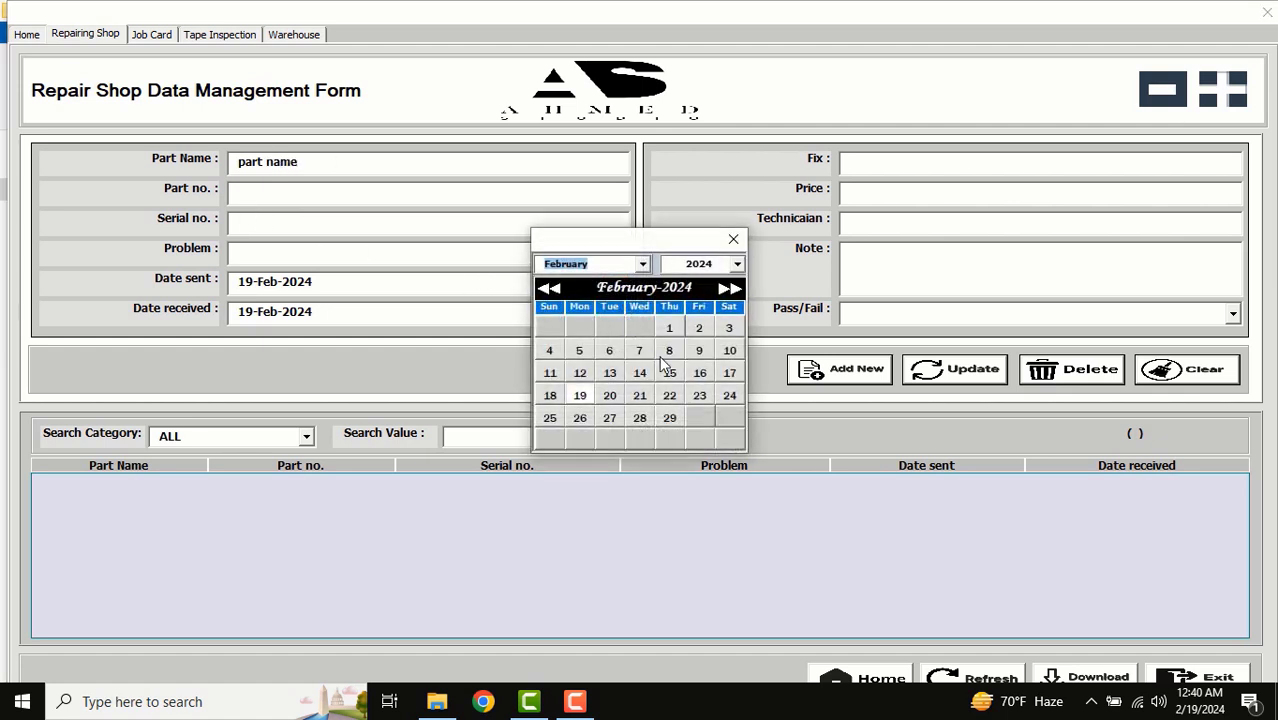
{"action": "left_click", "coordinate": [640, 352]}
{"action": "left_click", "coordinate": [618, 316]}
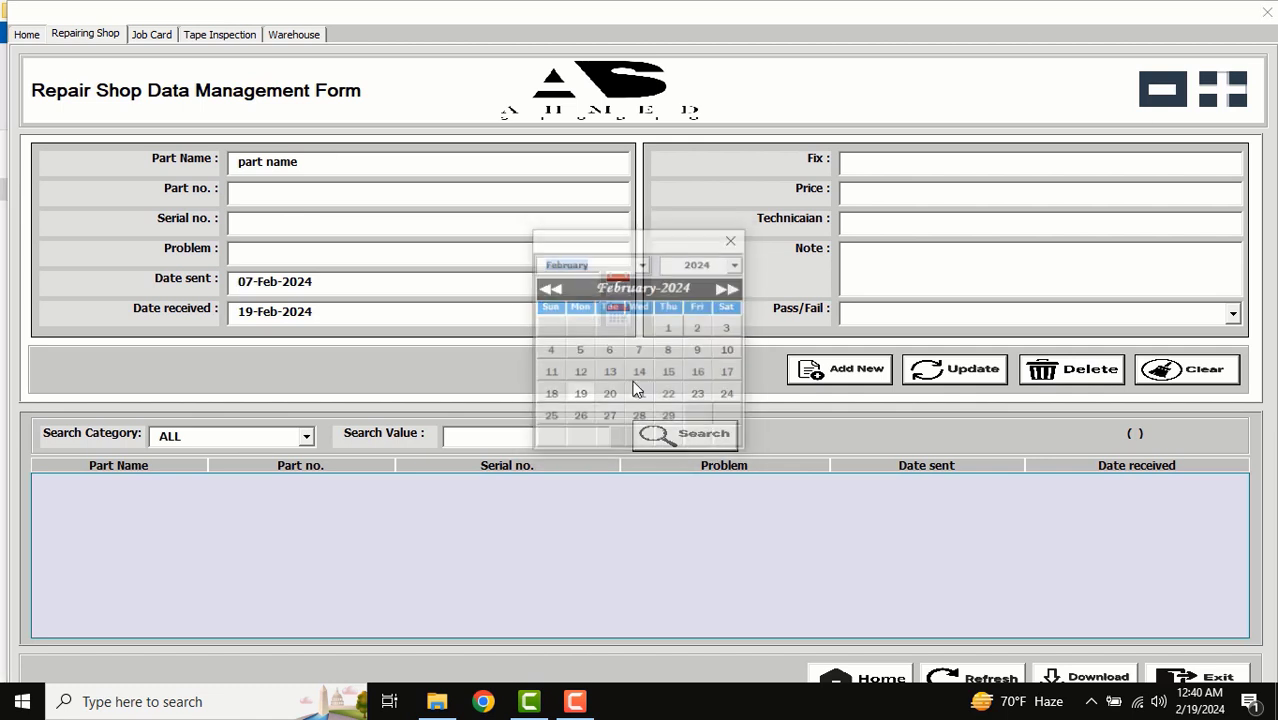
{"action": "left_click", "coordinate": [639, 417]}
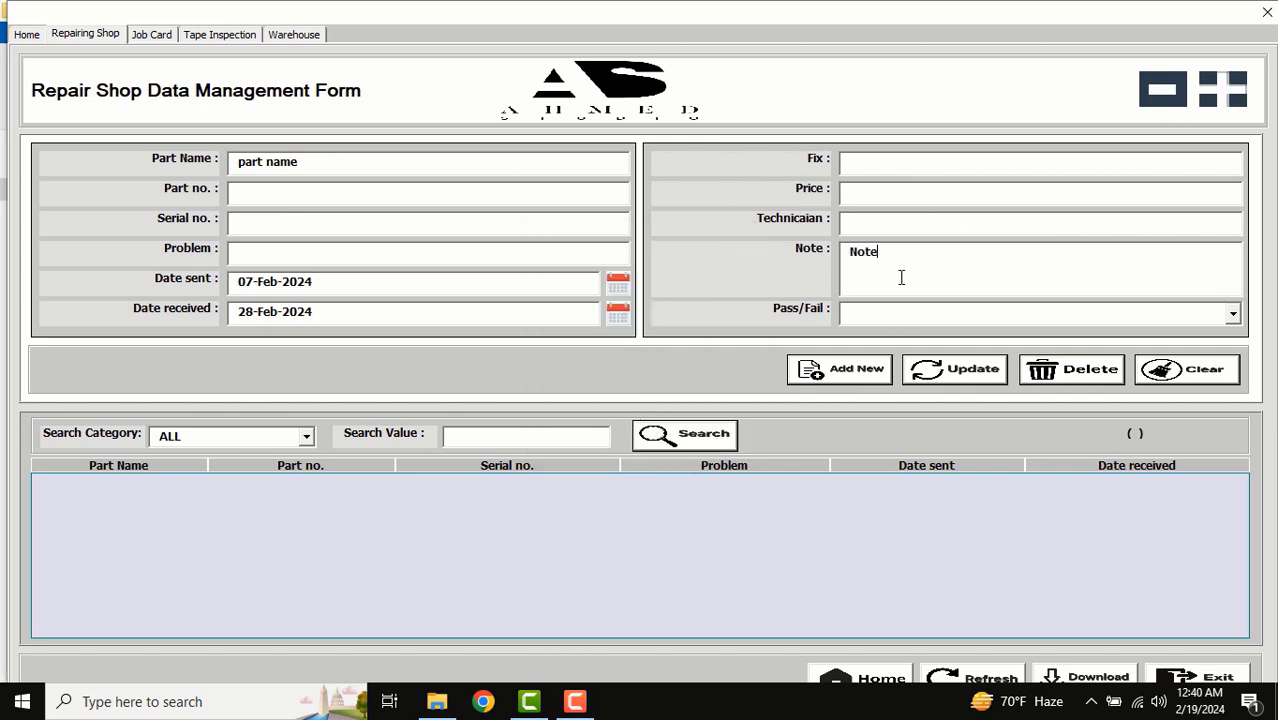
{"action": "left_click", "coordinate": [843, 316]}
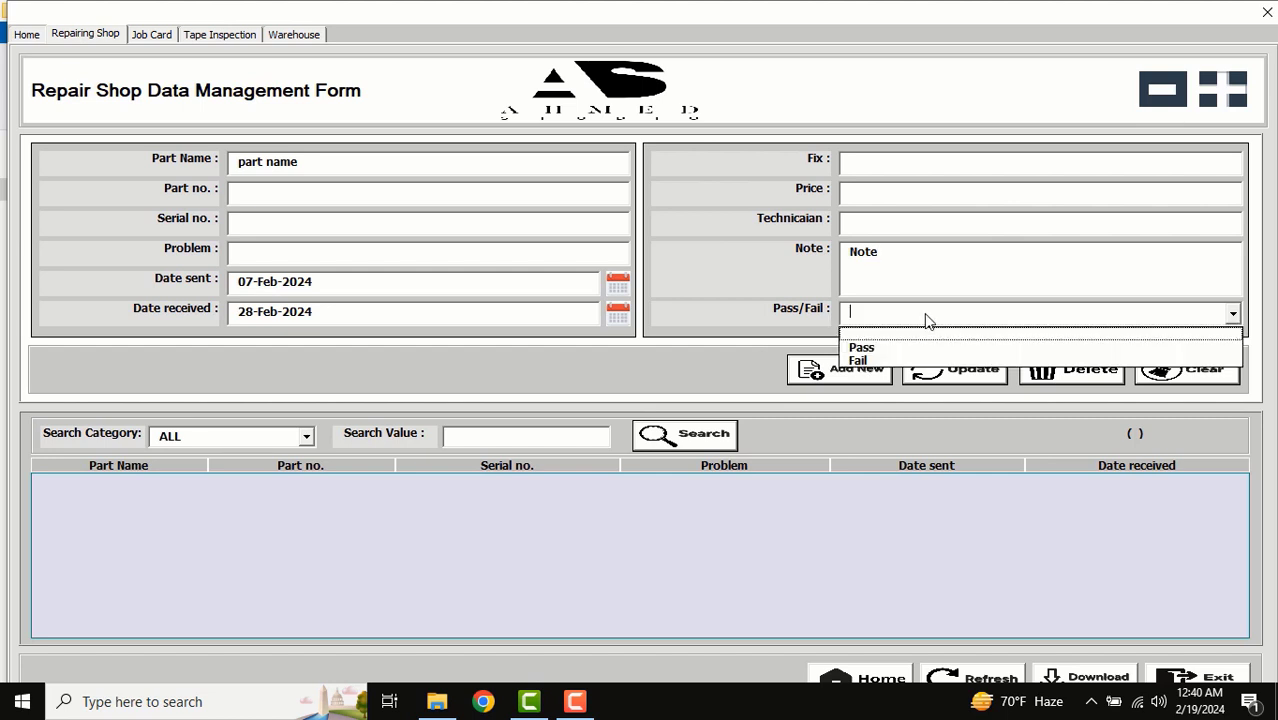
{"action": "left_click", "coordinate": [889, 350]}
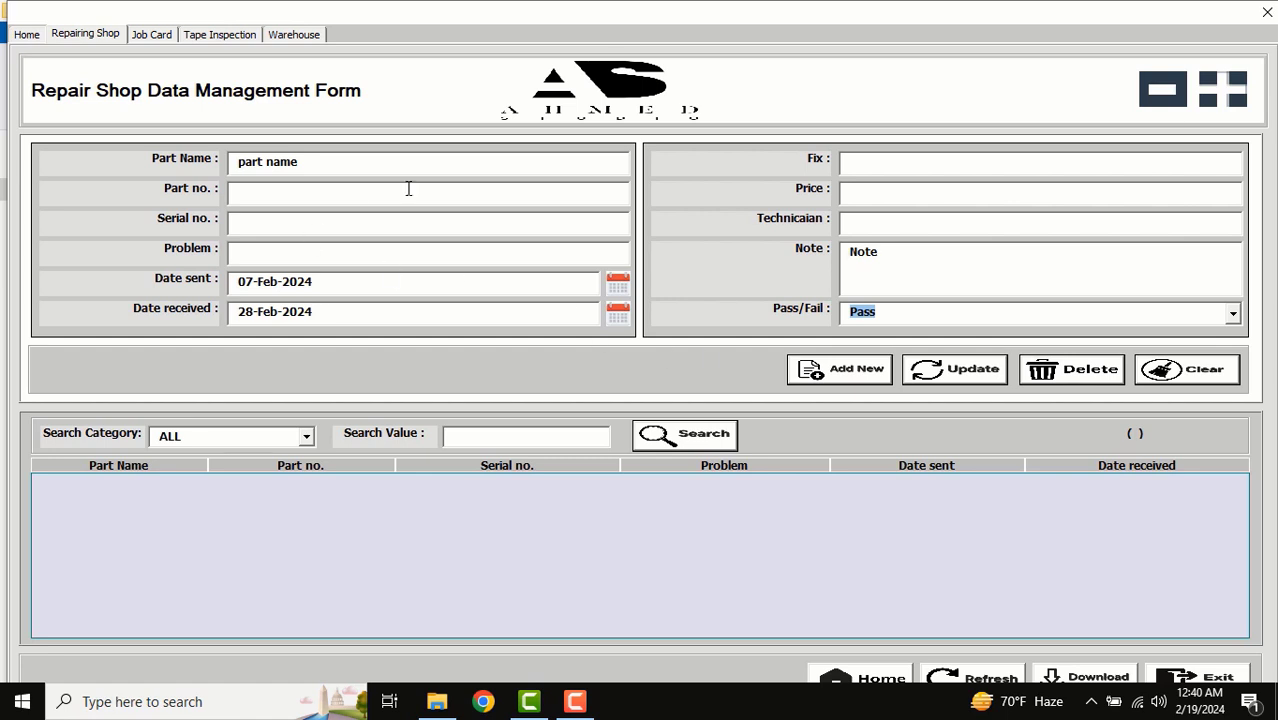
{"action": "left_click", "coordinate": [842, 369]}
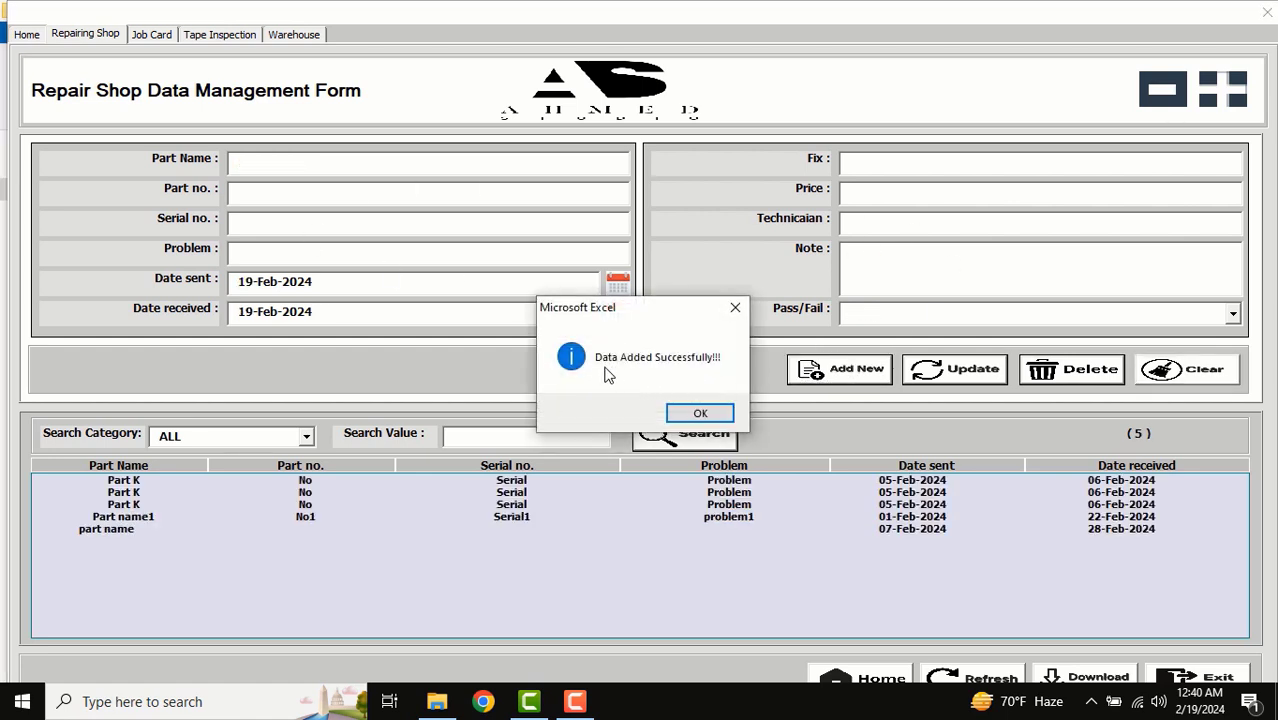
{"action": "left_click", "coordinate": [700, 413]}
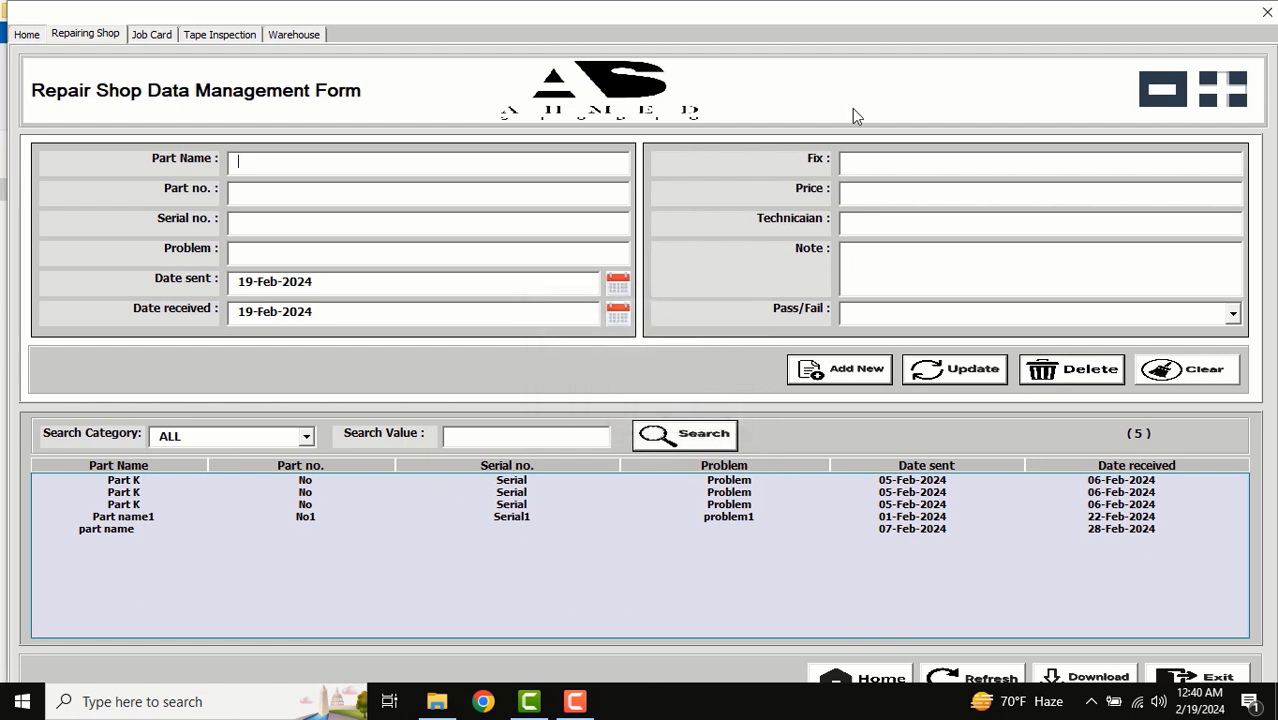
- Refresh the record list, exit the form, and open Database\Repair Shop.xlsx
{"action": "left_click_drag", "start_coordinate": [803, 13], "coordinate": [782, 18]}
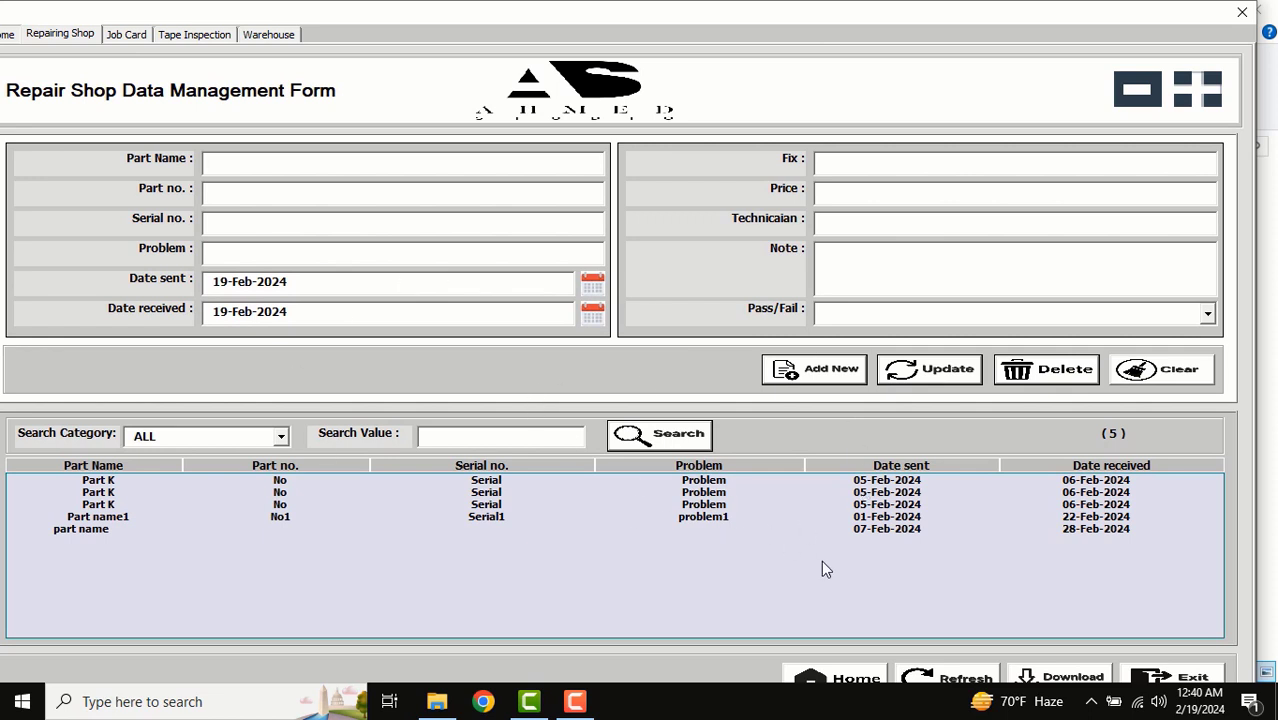
{"action": "left_click", "coordinate": [952, 678]}
{"action": "left_click", "coordinate": [1243, 12]}
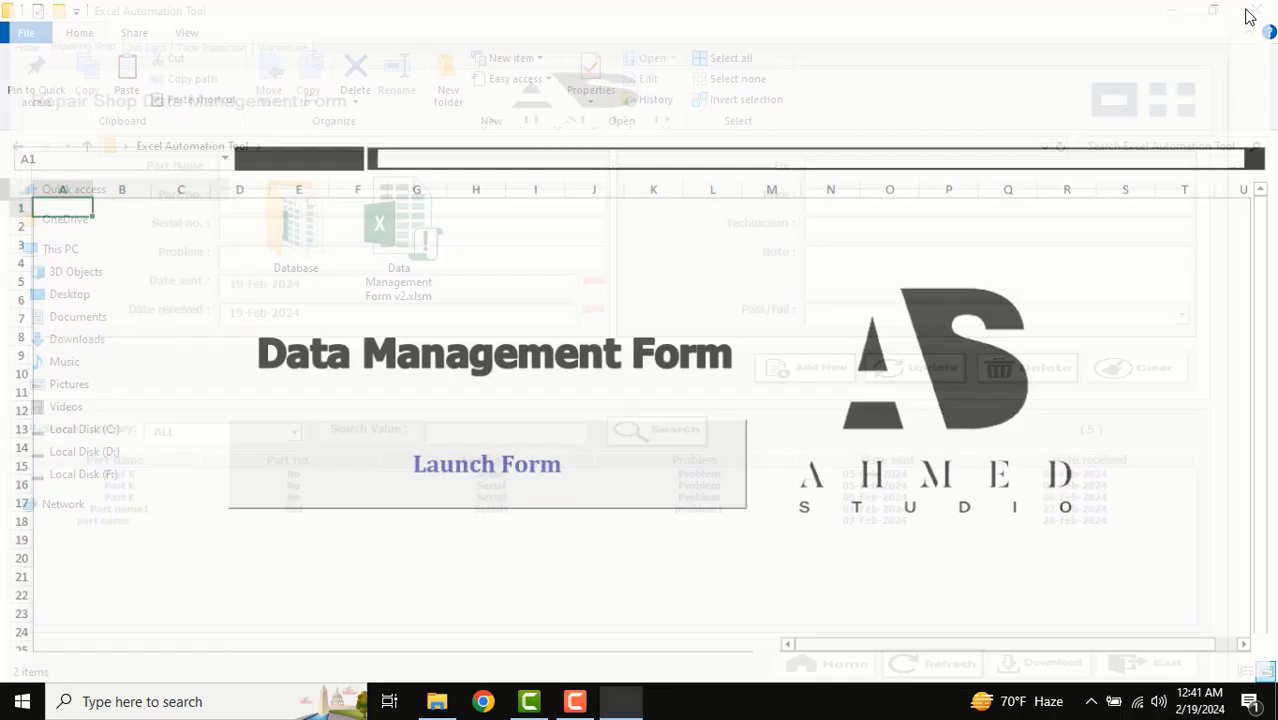
{"action": "left_click", "coordinate": [437, 701]}
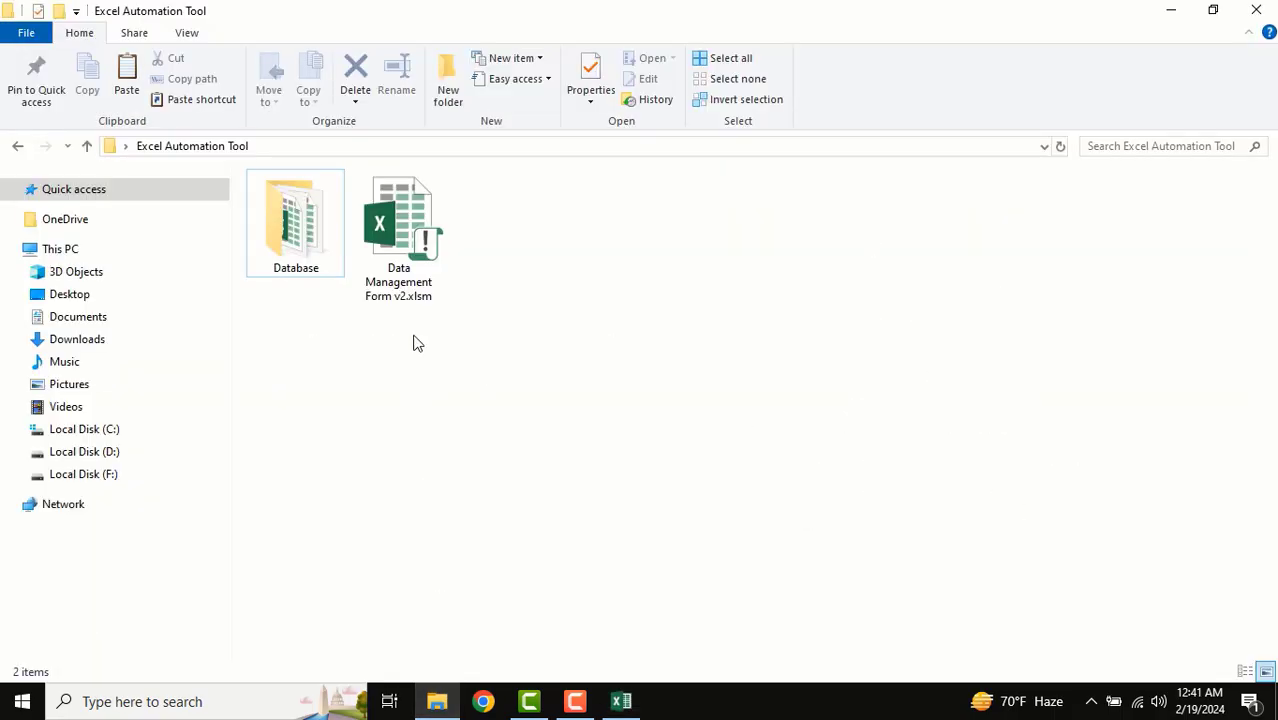
{"action": "double_click", "coordinate": [310, 240]}
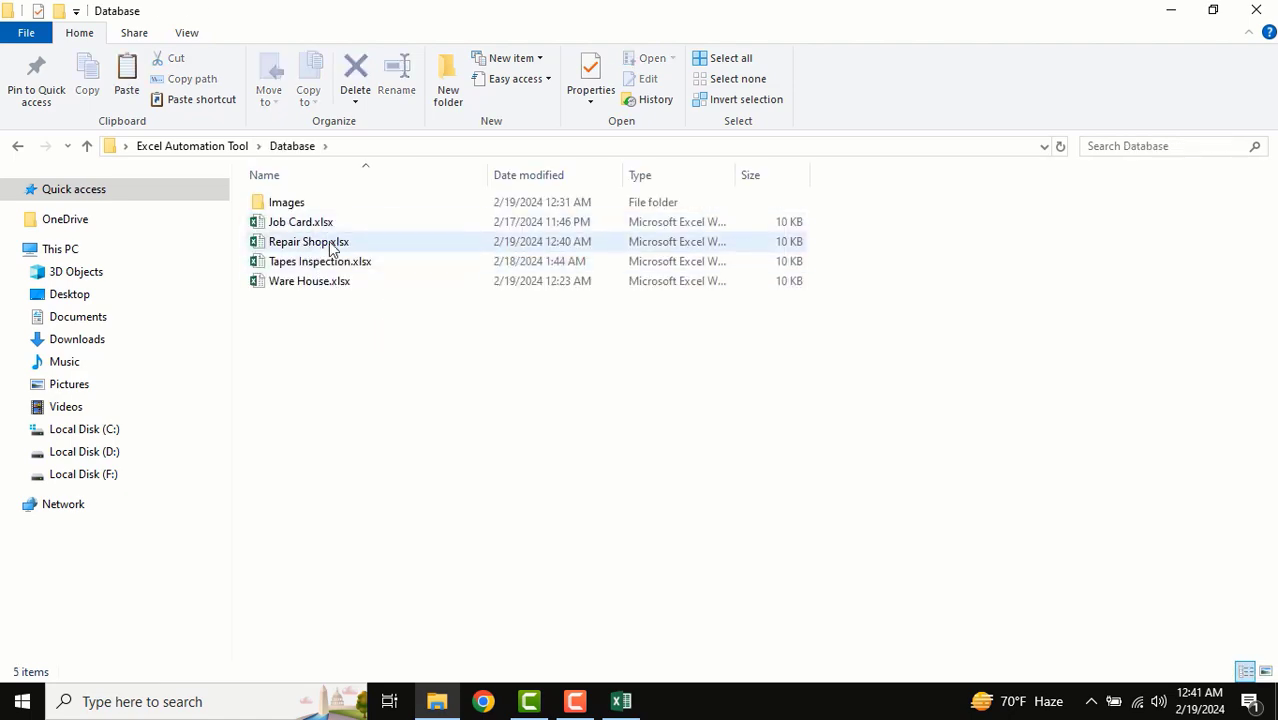
{"action": "double_click", "coordinate": [308, 243]}
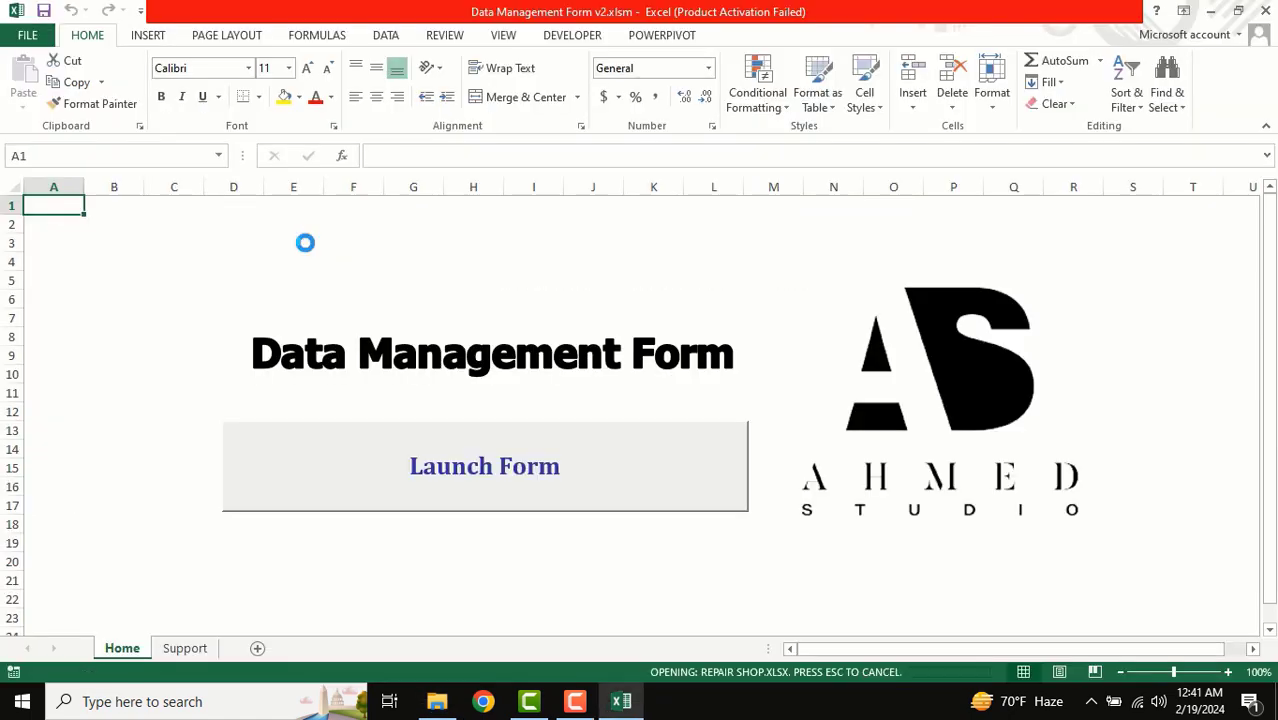
- Inspect the five saved records in Repair Shop.xlsx, including Serial1 in D5, then close it
{"action": "left_click_drag", "start_coordinate": [40, 226], "coordinate": [1021, 397]}
{"action": "left_click", "coordinate": [58, 226]}
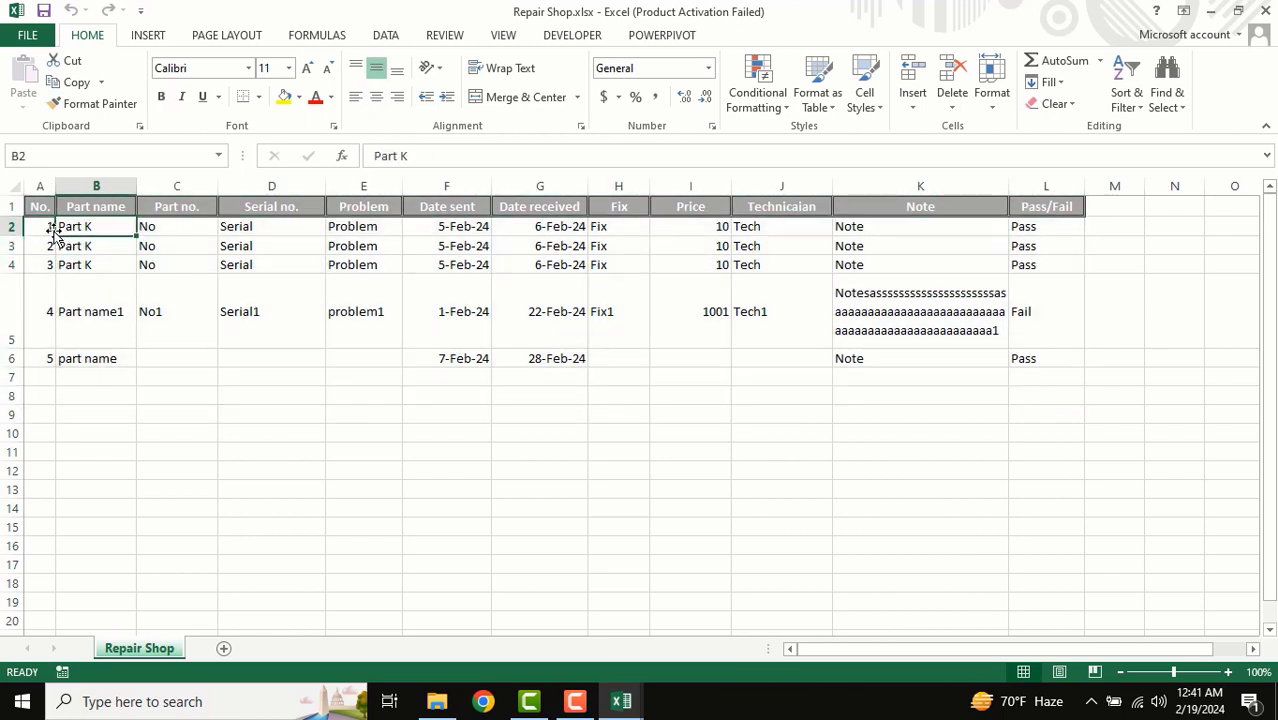
{"action": "left_click_drag", "start_coordinate": [48, 226], "coordinate": [1008, 363]}
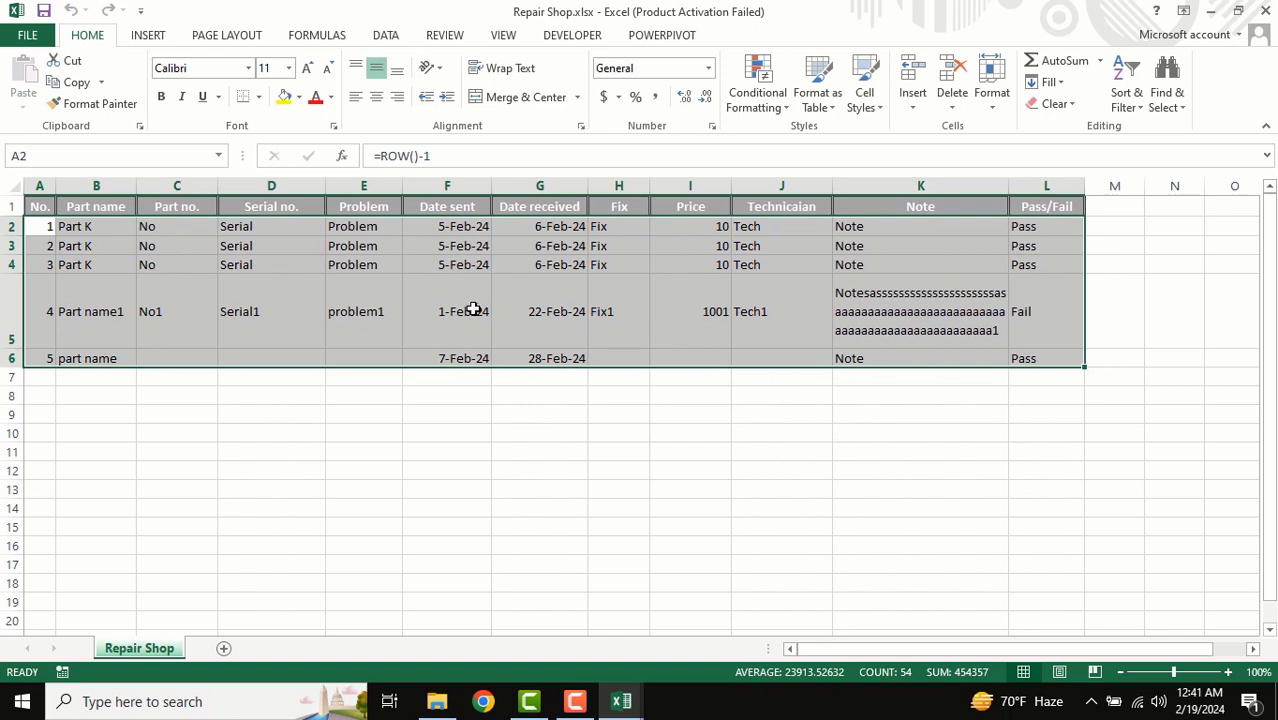
{"action": "left_click", "coordinate": [297, 290]}
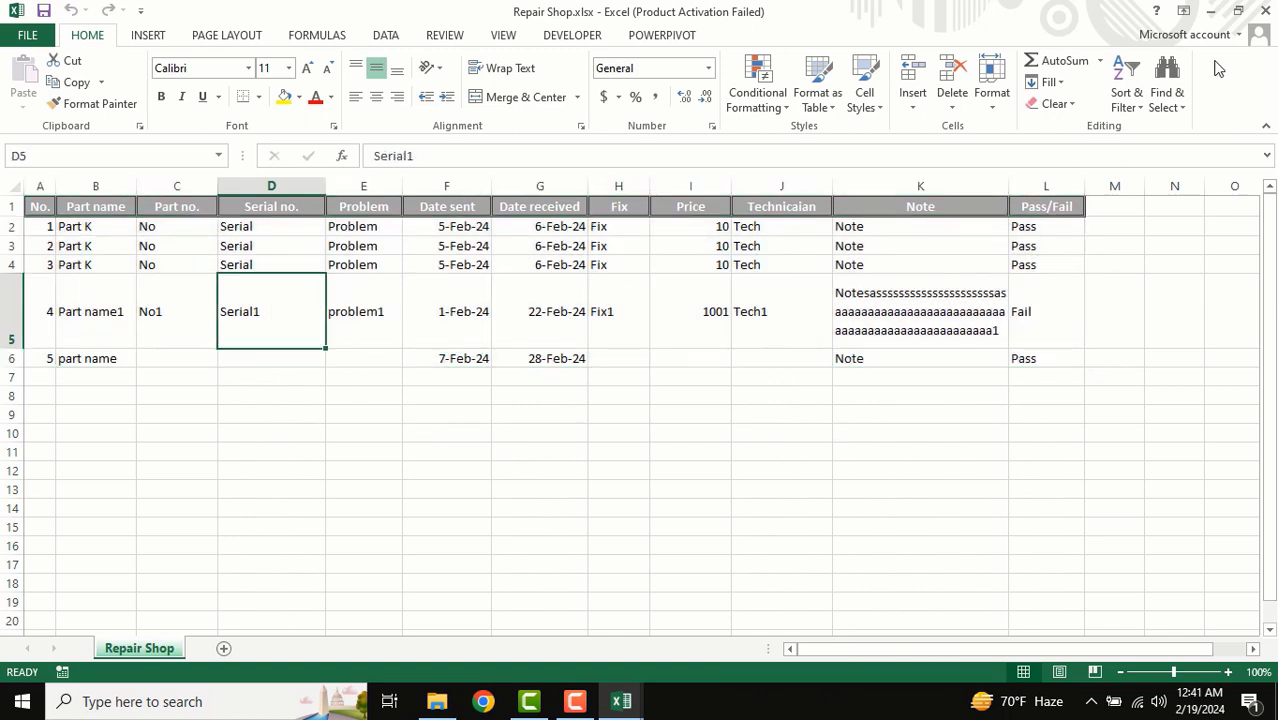
{"action": "left_click", "coordinate": [1265, 10]}
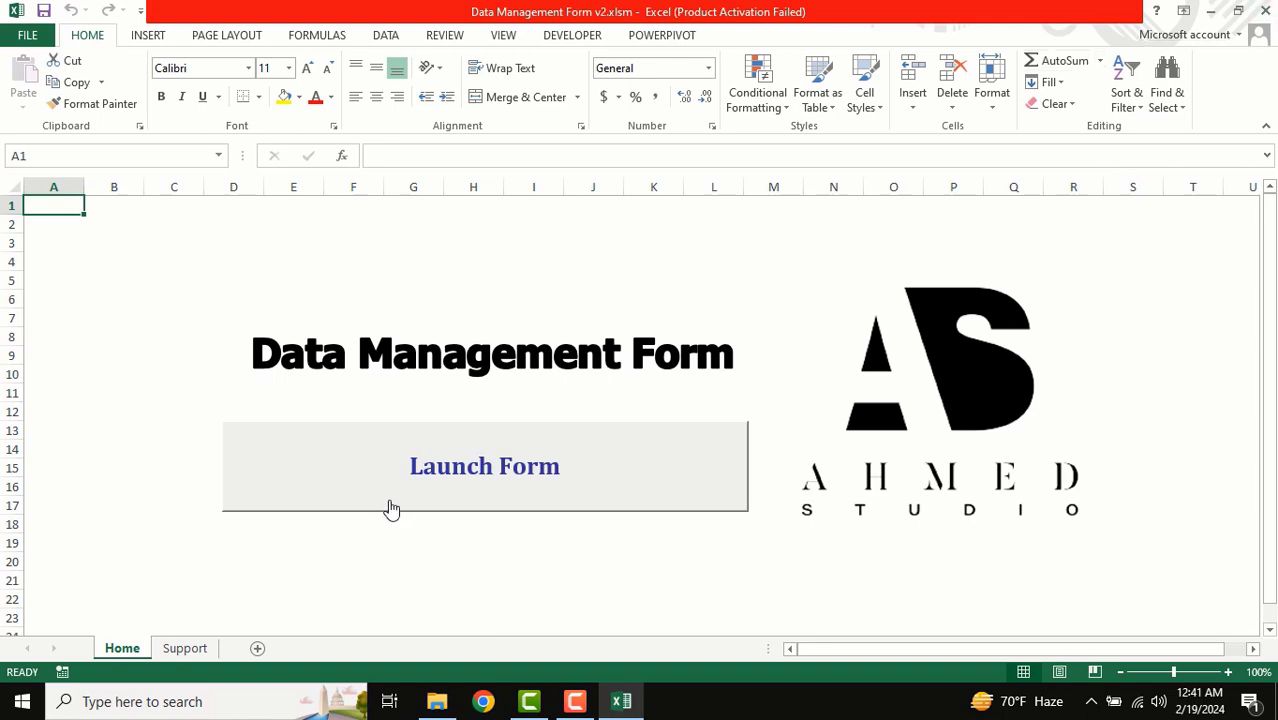
- Relaunch the form, load the first Part K record, and update its result to Fail
{"action": "left_click", "coordinate": [416, 480]}
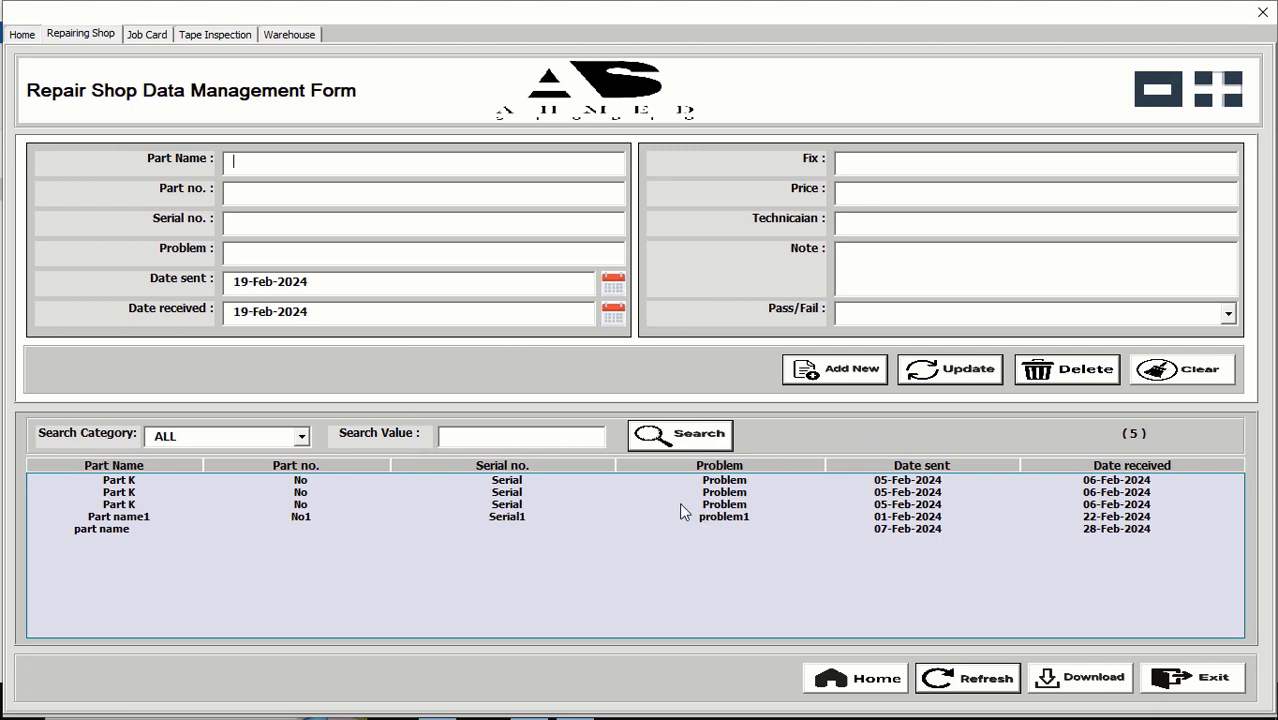
{"action": "left_click", "coordinate": [740, 482]}
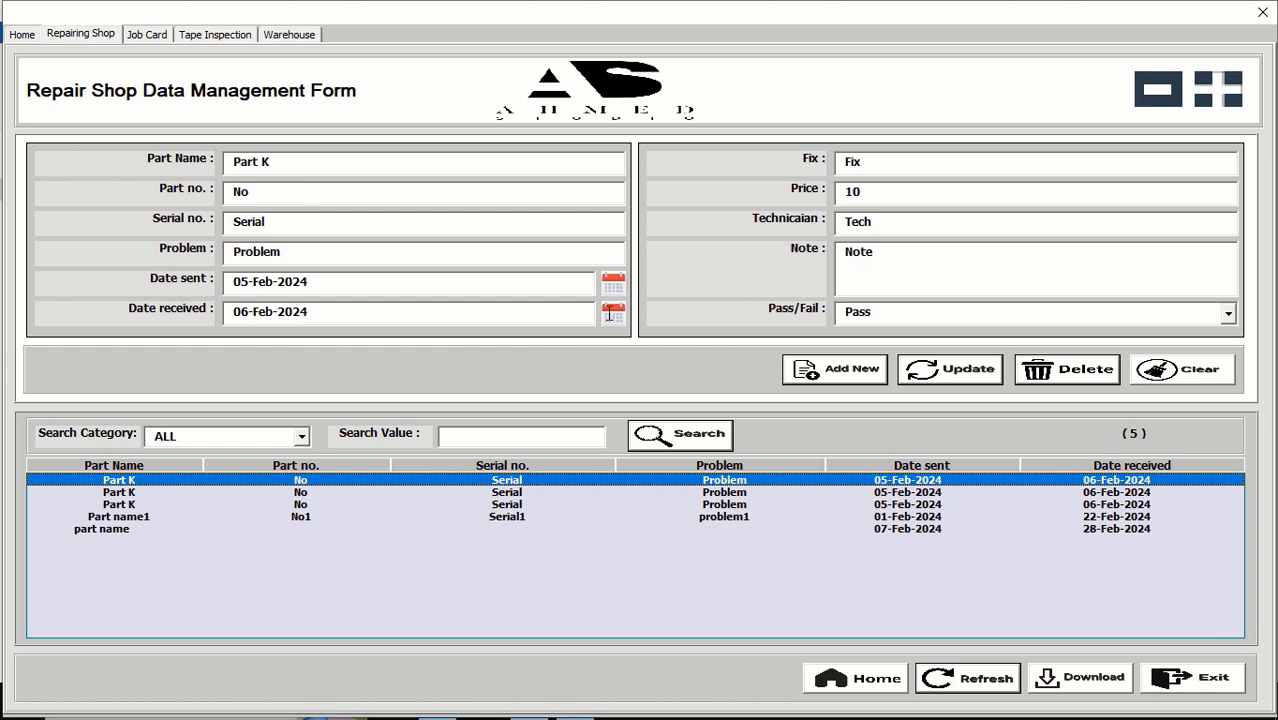
{"action": "left_click", "coordinate": [904, 320]}
{"action": "left_click", "coordinate": [872, 360]}
{"action": "left_click", "coordinate": [955, 372]}
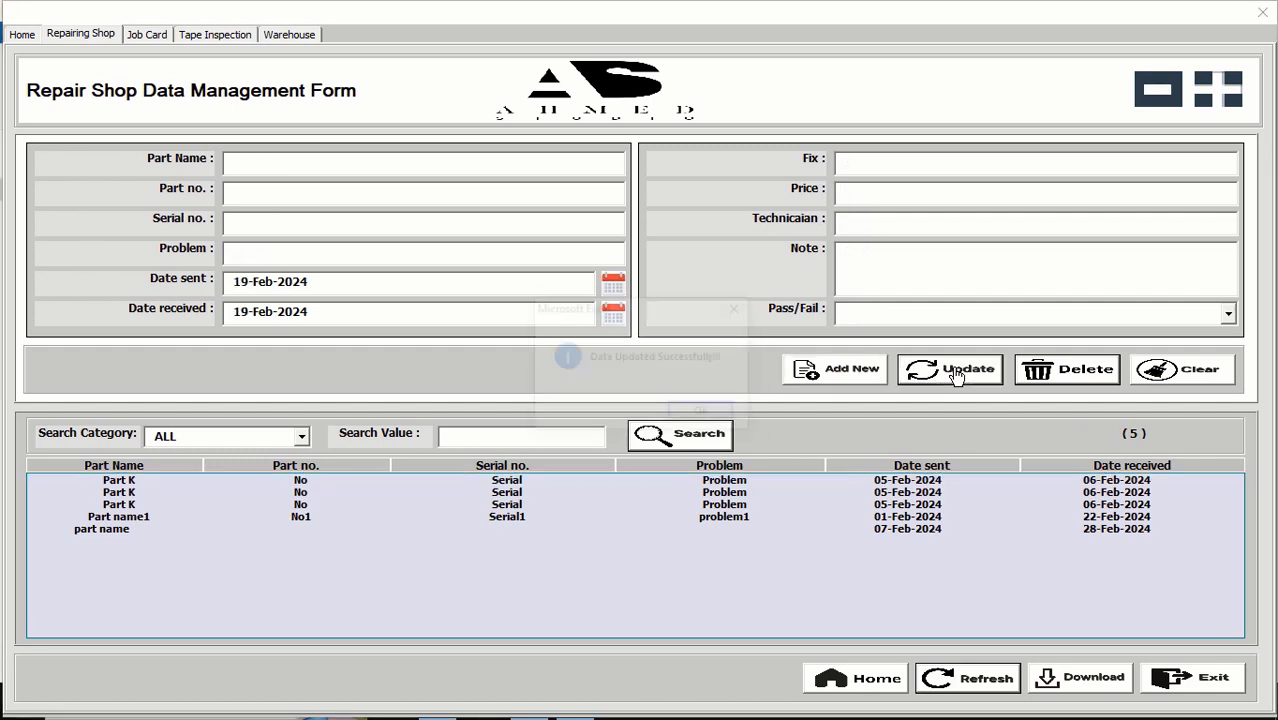
{"action": "left_click", "coordinate": [704, 411]}
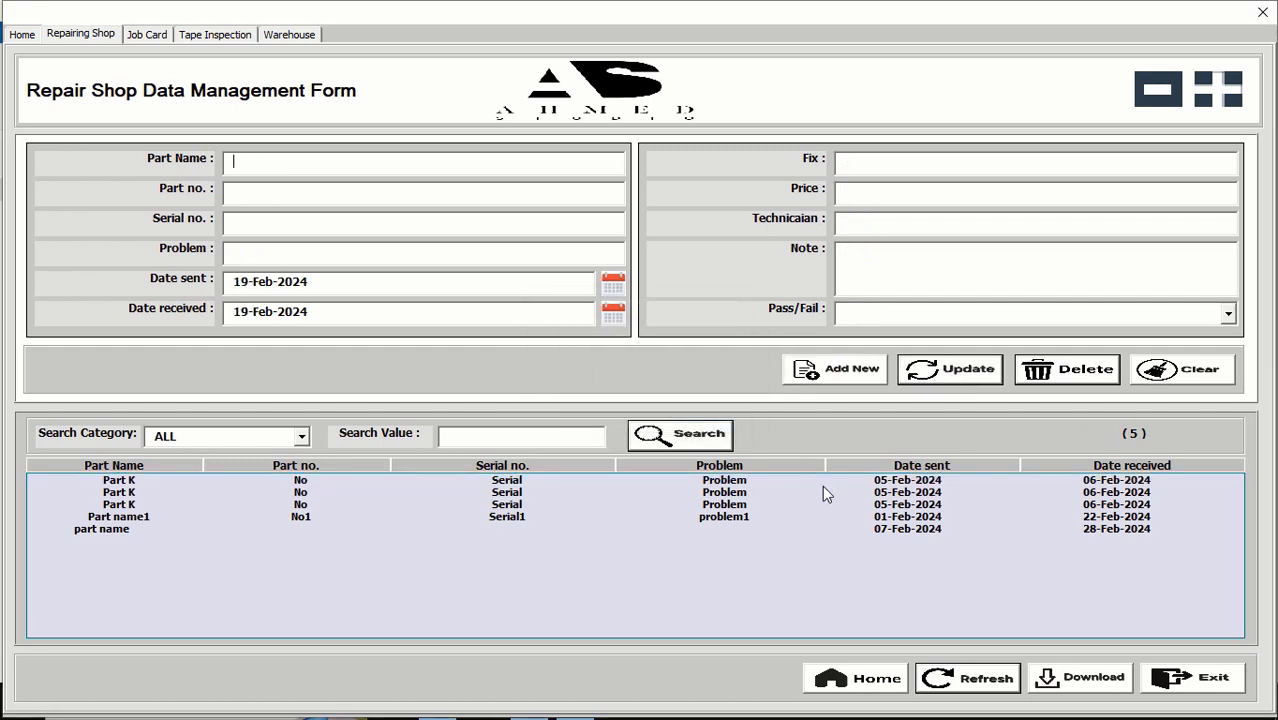
- Delete the Part K record and load the next Part K record
{"action": "left_click", "coordinate": [881, 484]}
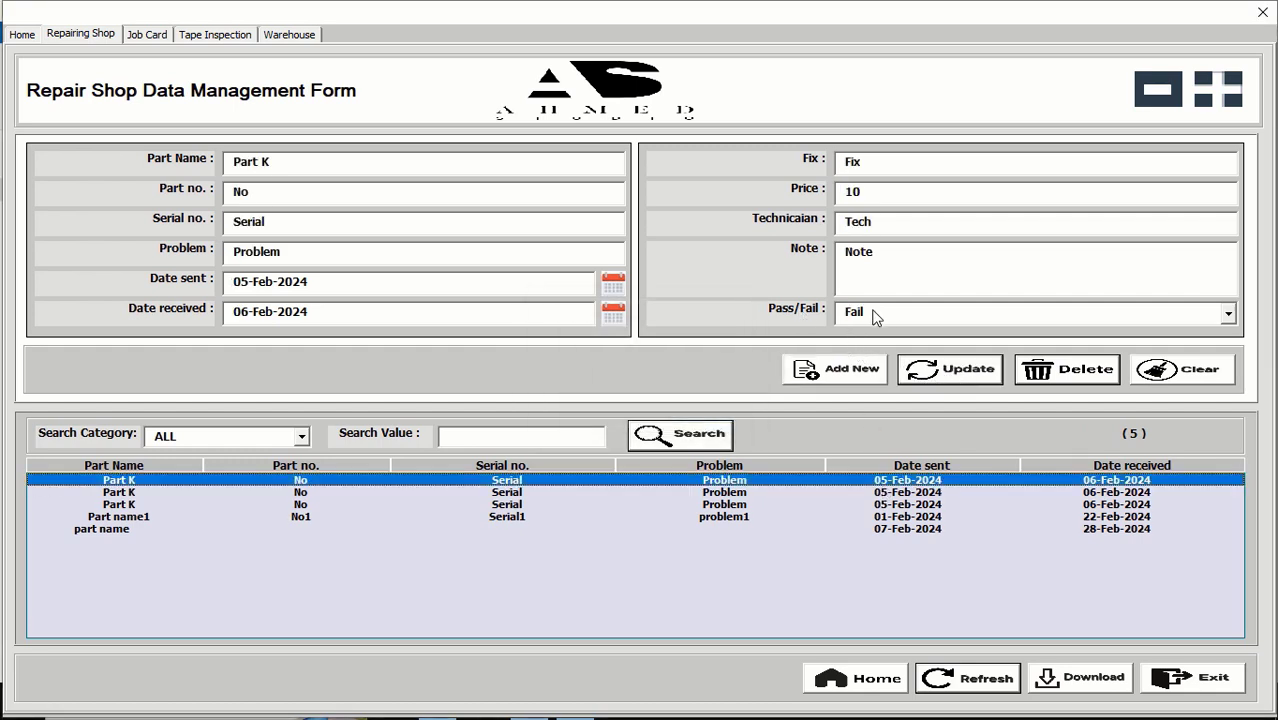
{"action": "left_click", "coordinate": [1061, 370]}
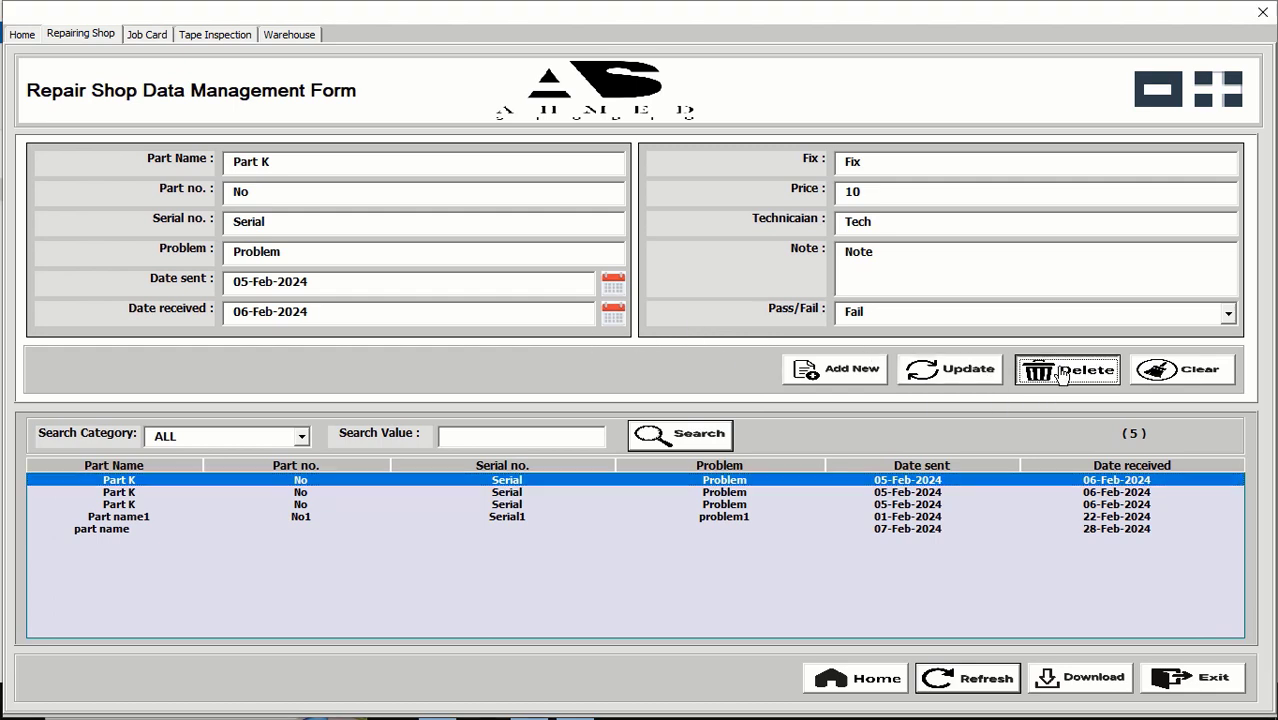
{"action": "left_click", "coordinate": [690, 413]}
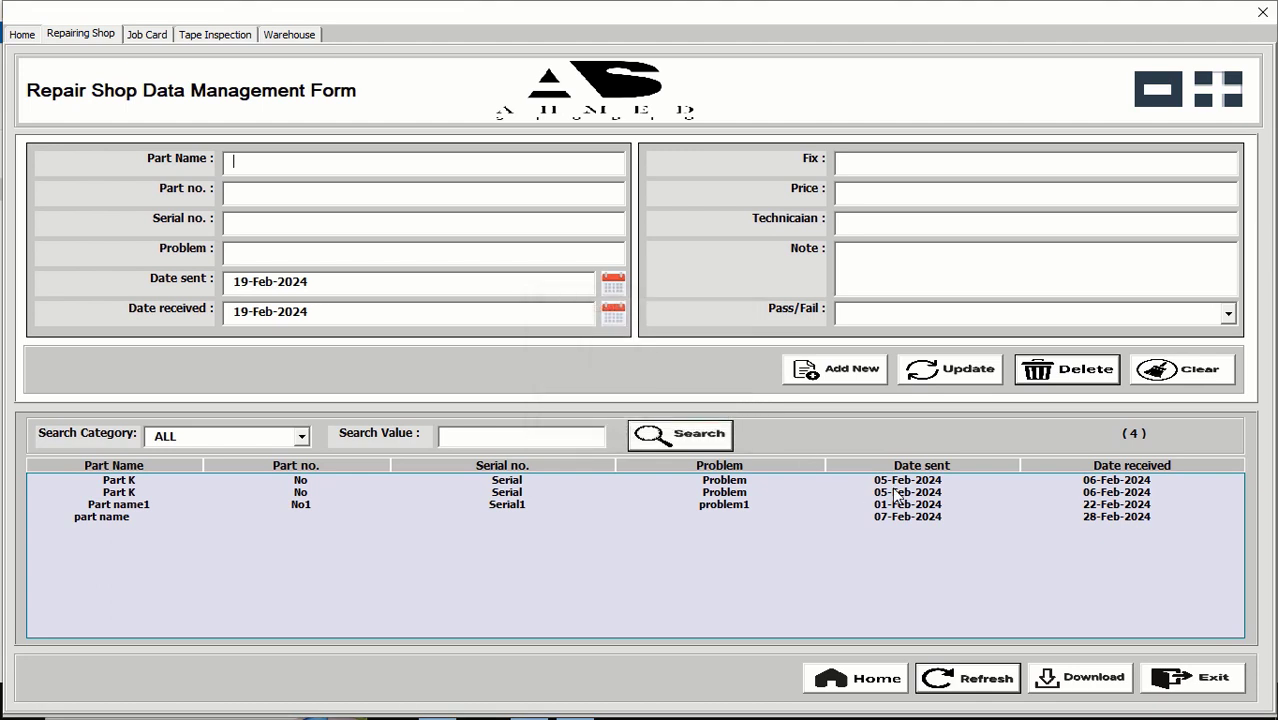
{"action": "left_click", "coordinate": [880, 492]}
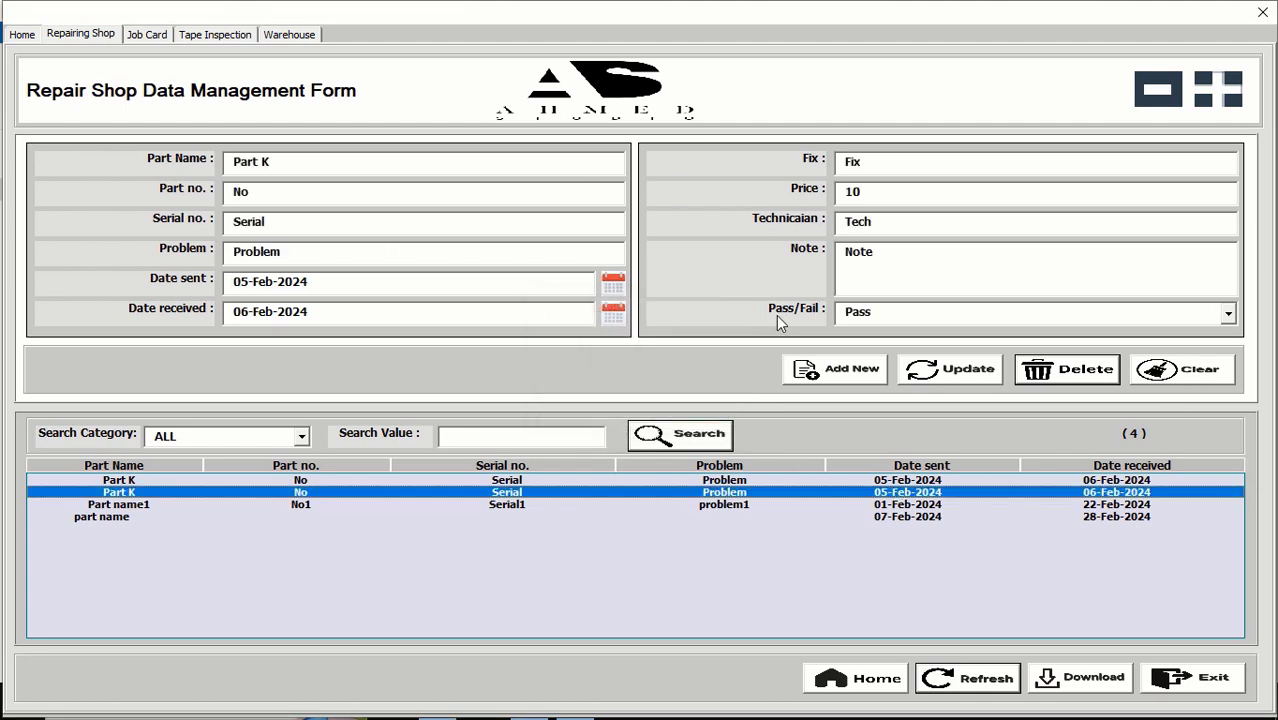
- Clear the repair form fields, refresh the records, and reopen Repairing Shop from Home
{"action": "left_click", "coordinate": [1203, 370]}
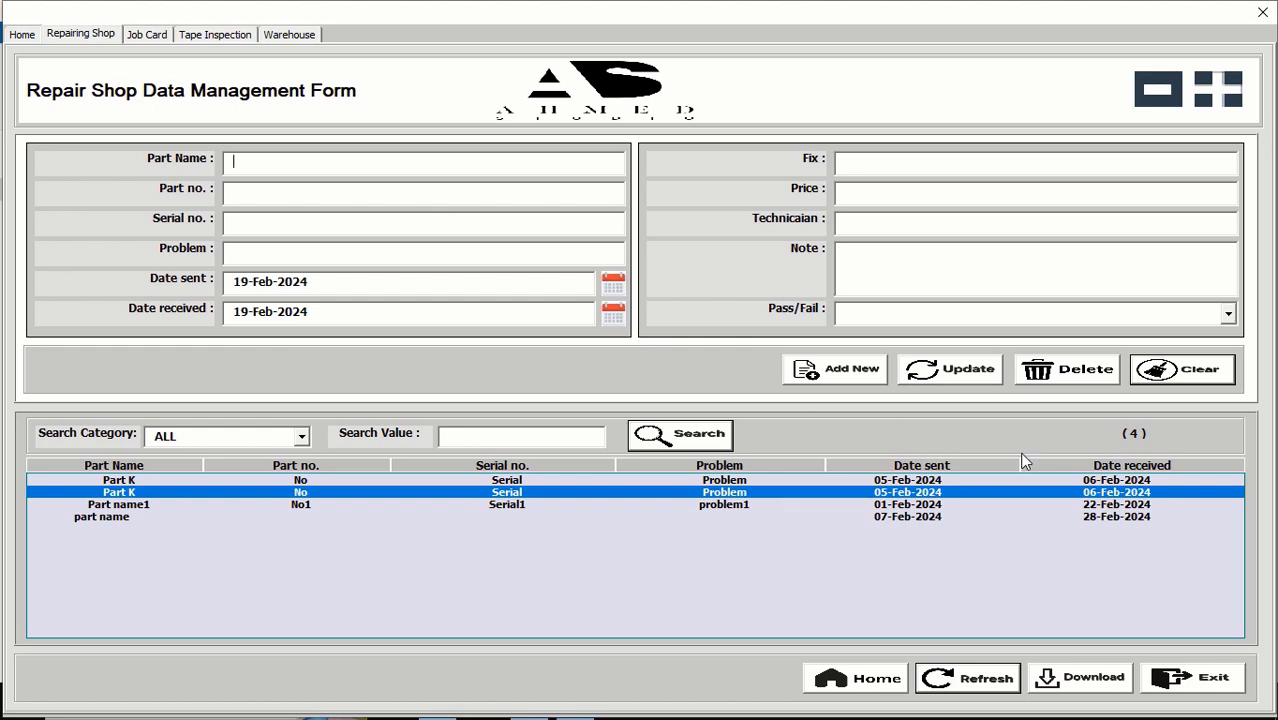
{"action": "left_click", "coordinate": [972, 674]}
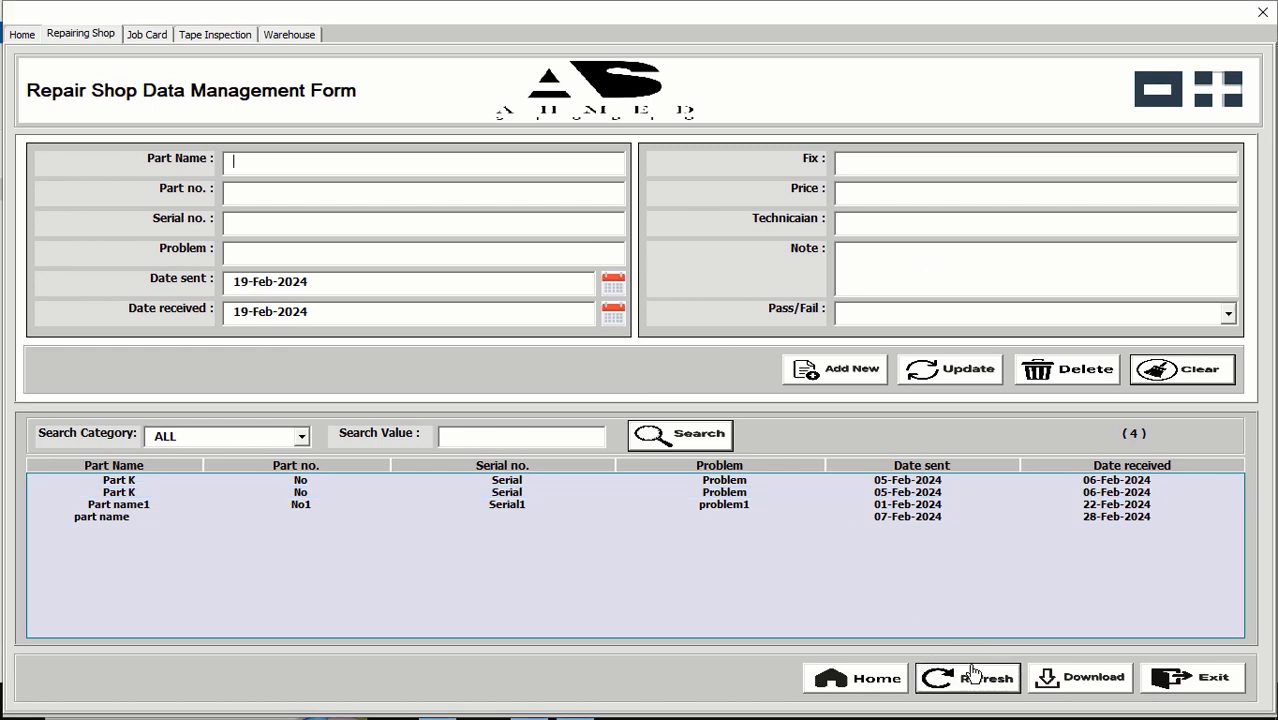
{"action": "left_click", "coordinate": [862, 680]}
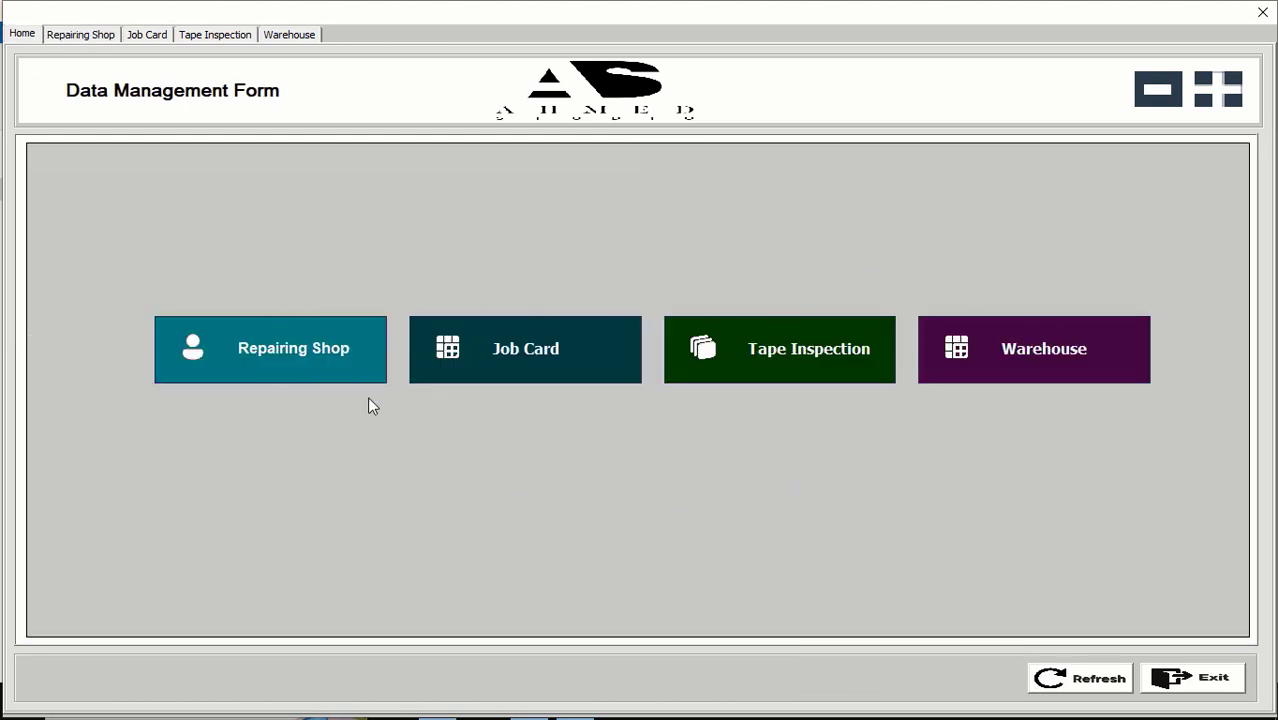
{"action": "left_click", "coordinate": [312, 354]}
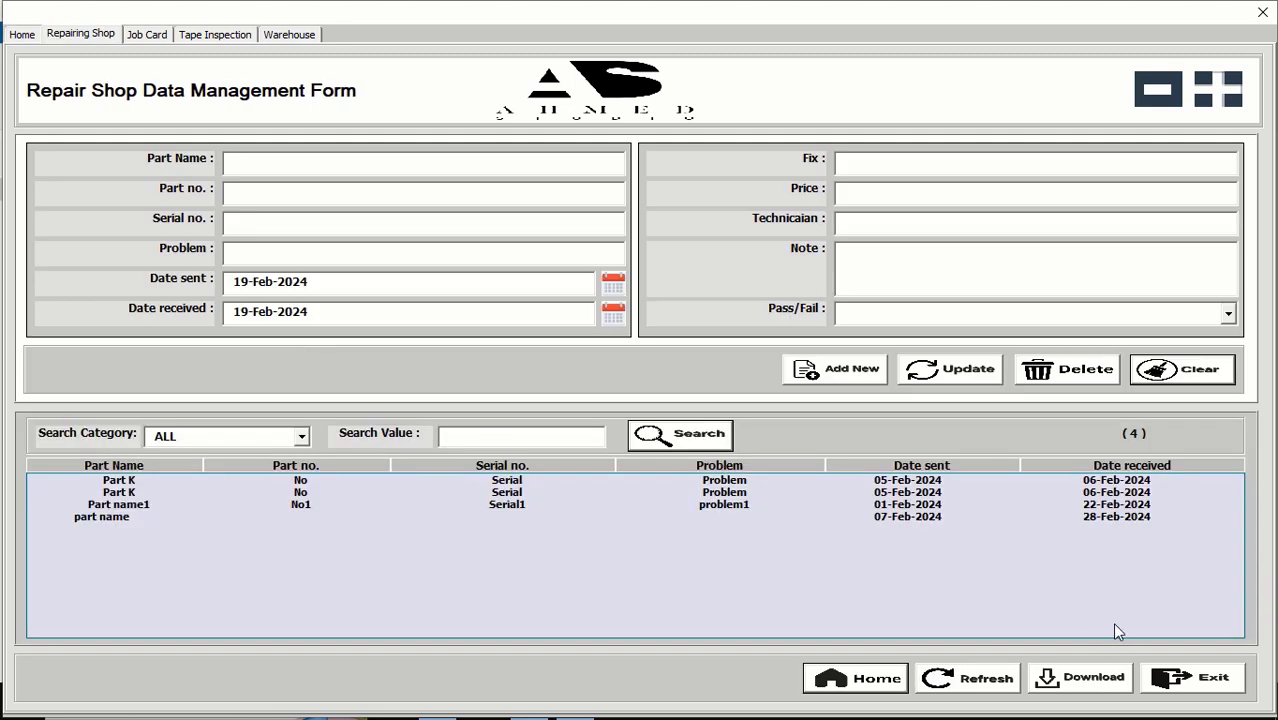
- Download the repair report and open Report_Repair Shop_Feb-19-2024.xlsx from Excel Automation Tool
{"action": "left_click", "coordinate": [1081, 679]}
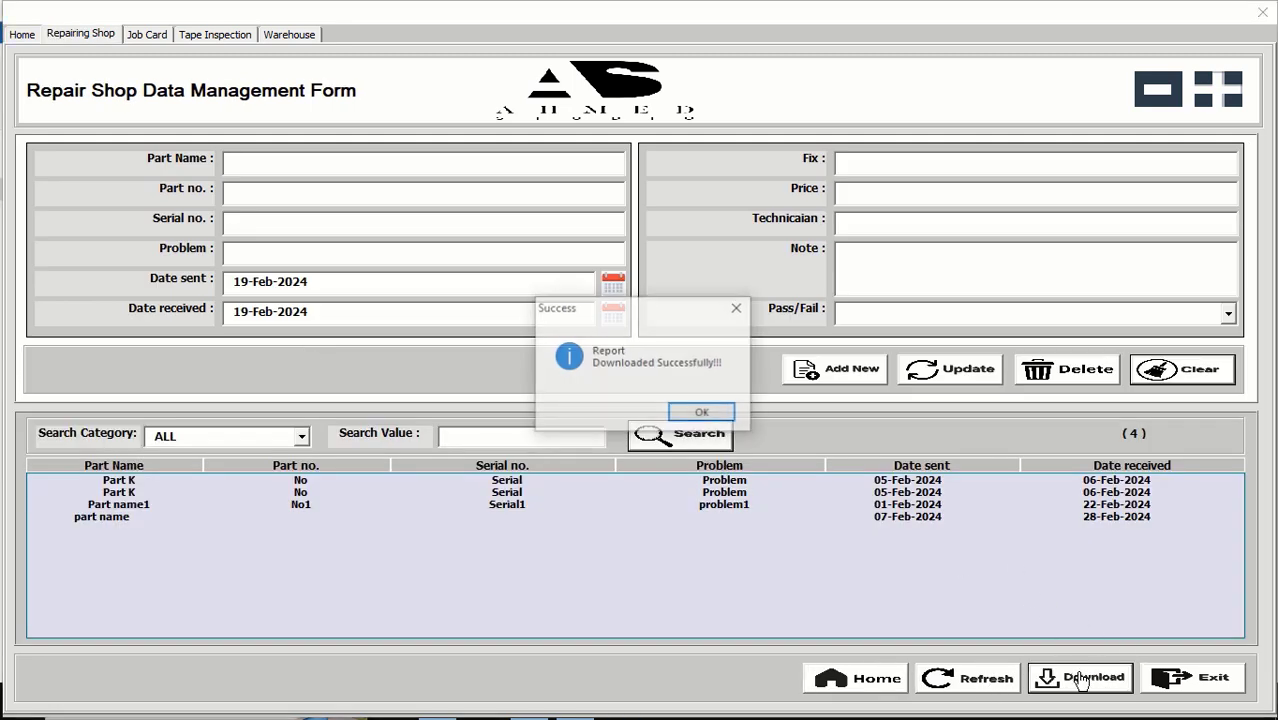
{"action": "left_click", "coordinate": [697, 415]}
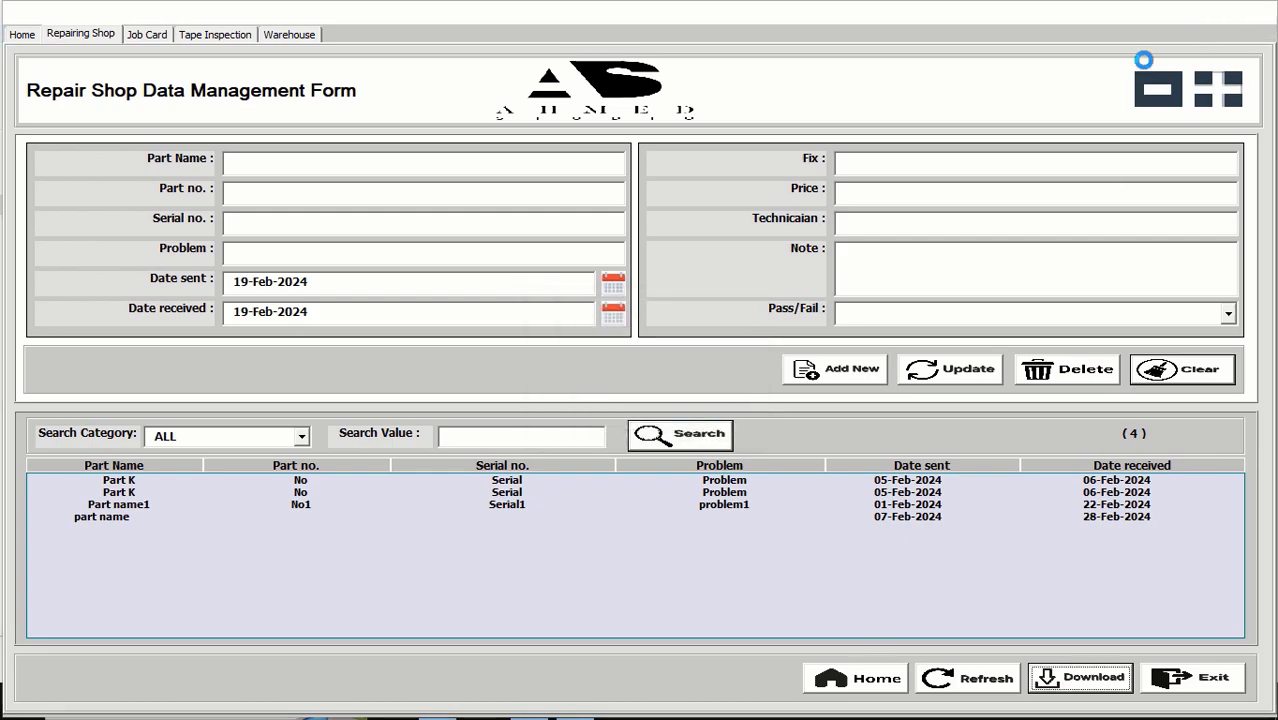
{"action": "left_click", "coordinate": [1262, 12]}
{"action": "left_click", "coordinate": [437, 701]}
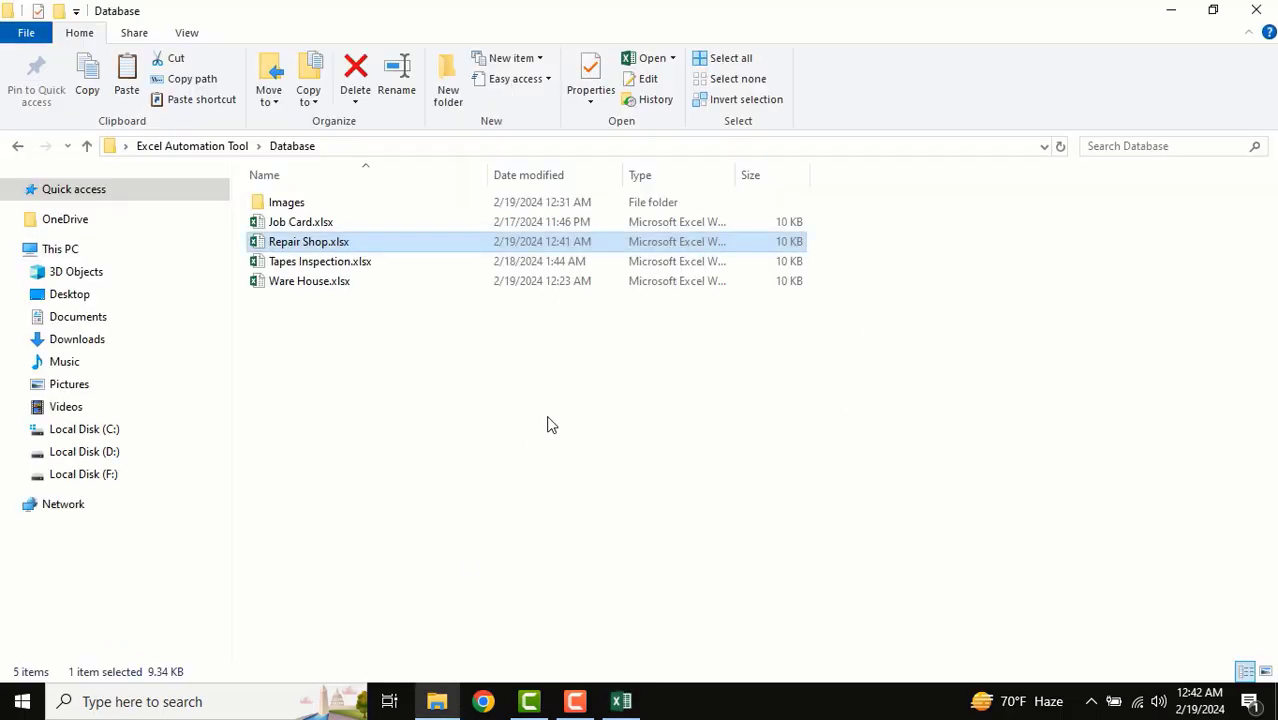
{"action": "left_click", "coordinate": [214, 146]}
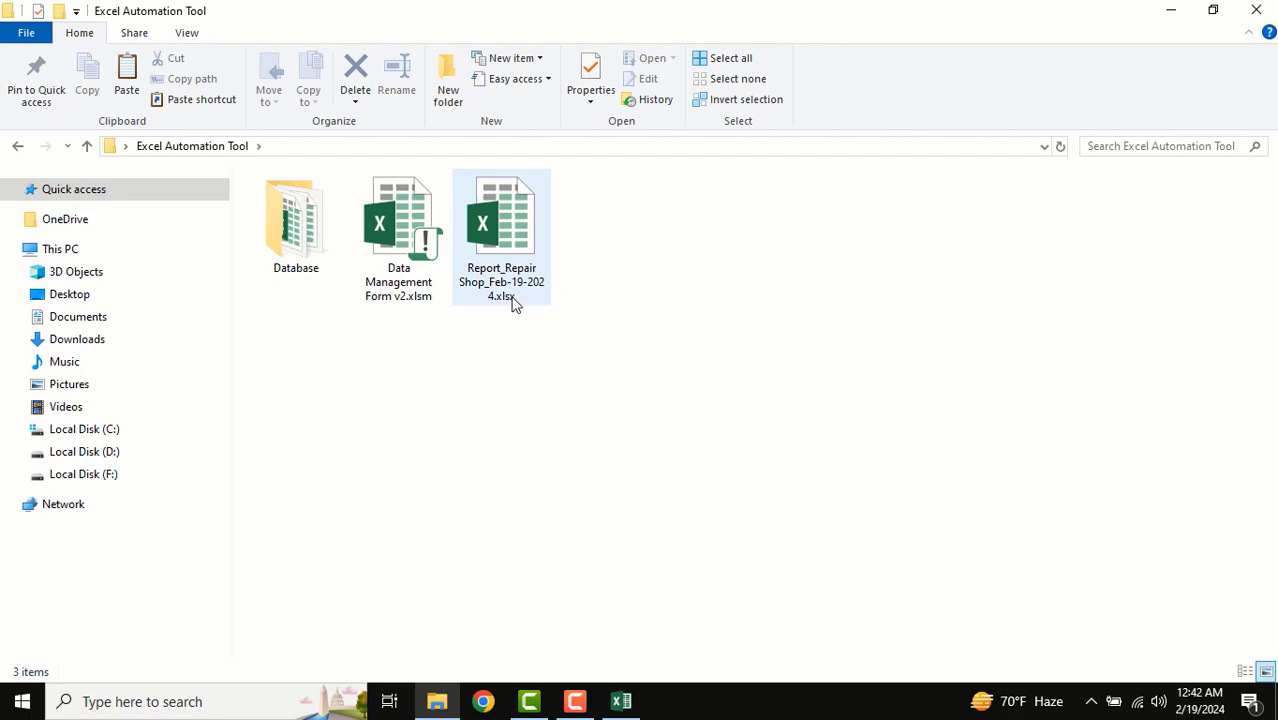
{"action": "double_click", "coordinate": [504, 230]}
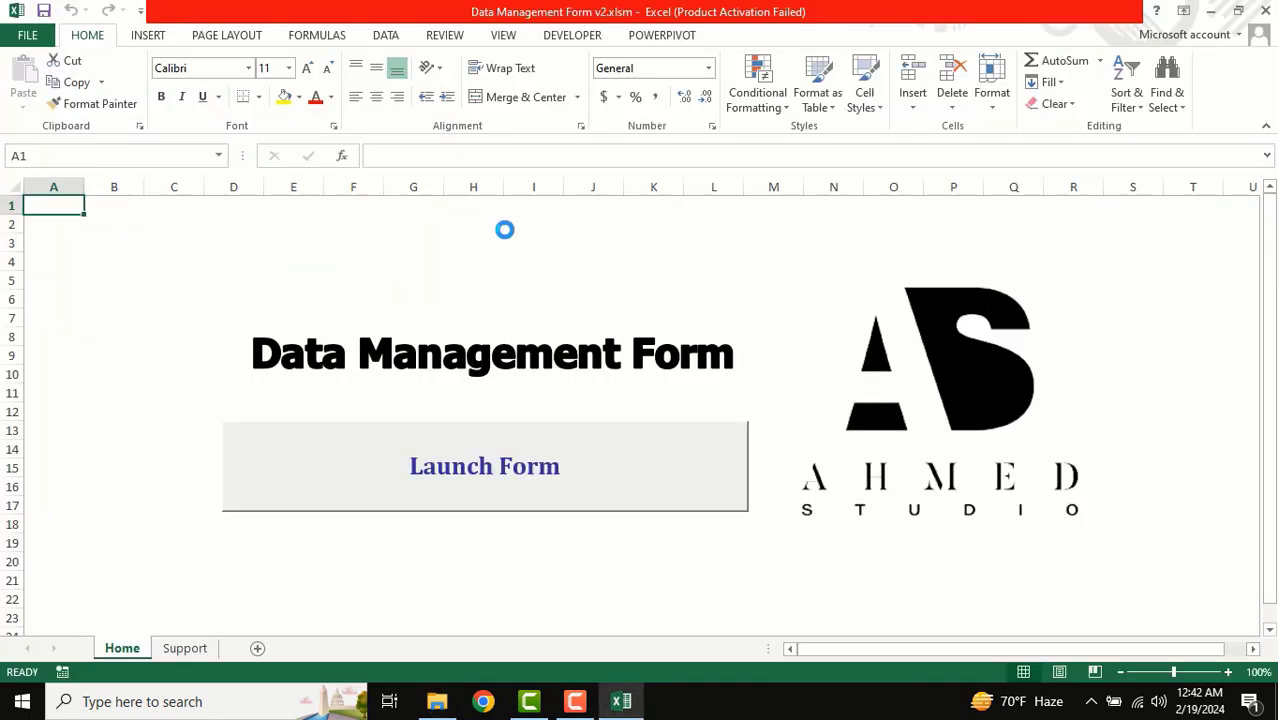
{"action": "left_click", "coordinate": [208, 275]}
- Check the Note in K5, close the report, and relaunch the form from Home
{"action": "left_click", "coordinate": [735, 303]}
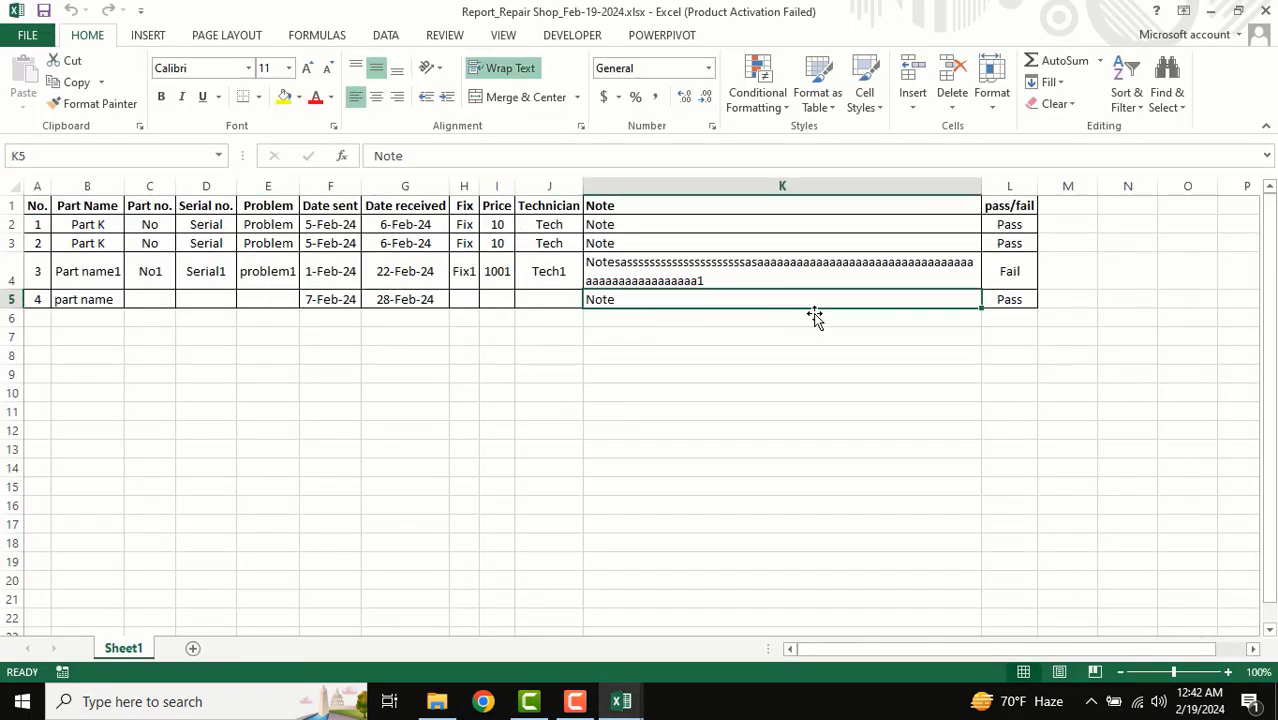
{"action": "left_click", "coordinate": [1268, 8]}
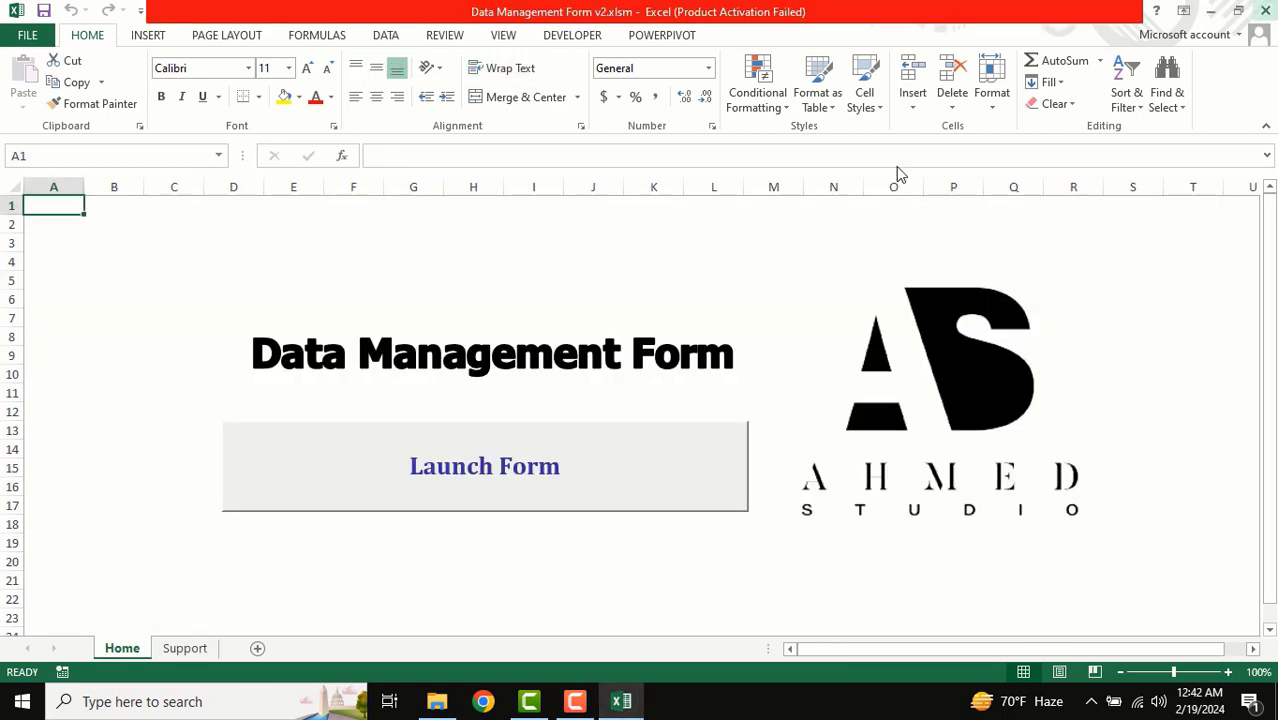
{"action": "left_click", "coordinate": [559, 471]}
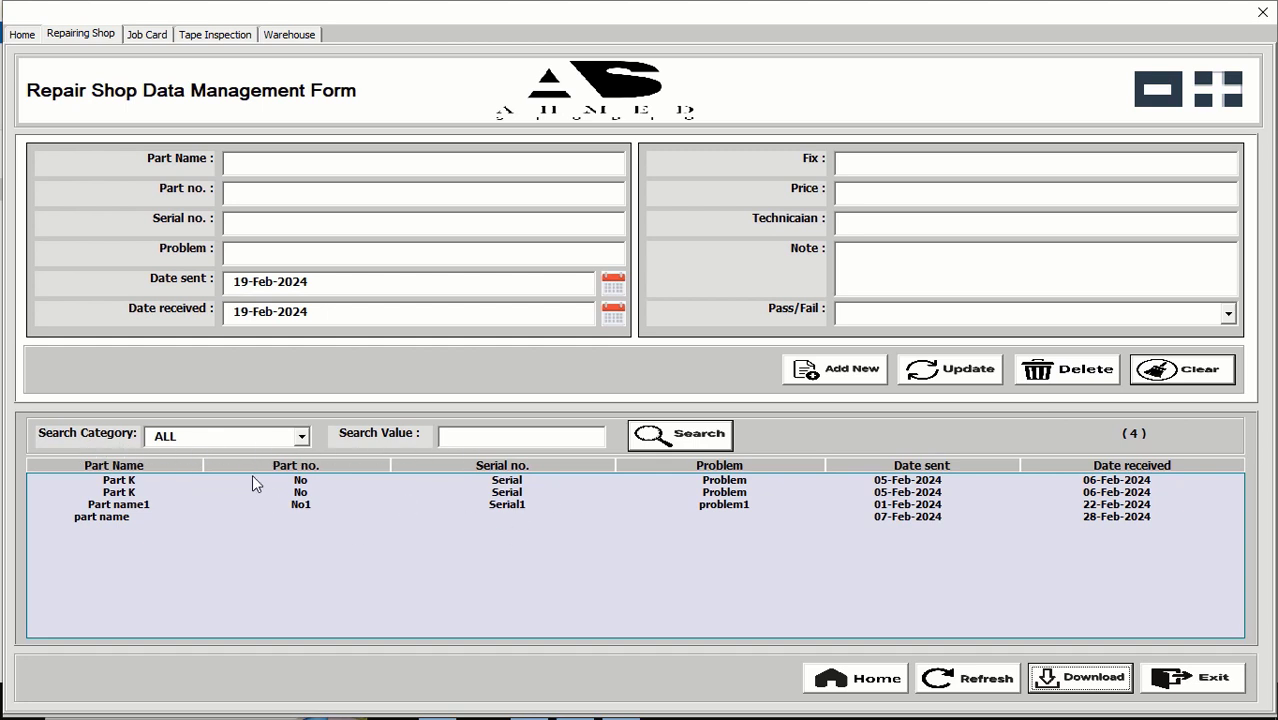
- Search ALL categories for No1, then refresh to restore all four records
{"action": "left_click", "coordinate": [235, 440]}
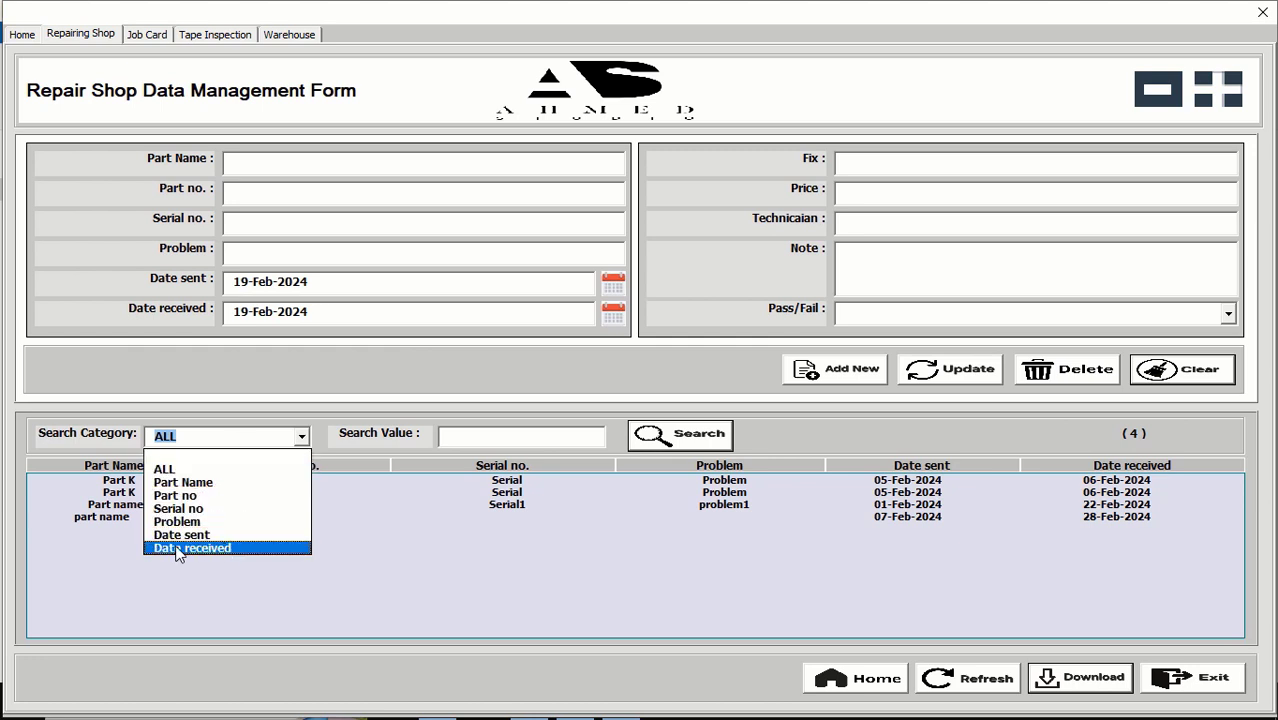
{"action": "left_click", "coordinate": [185, 474]}
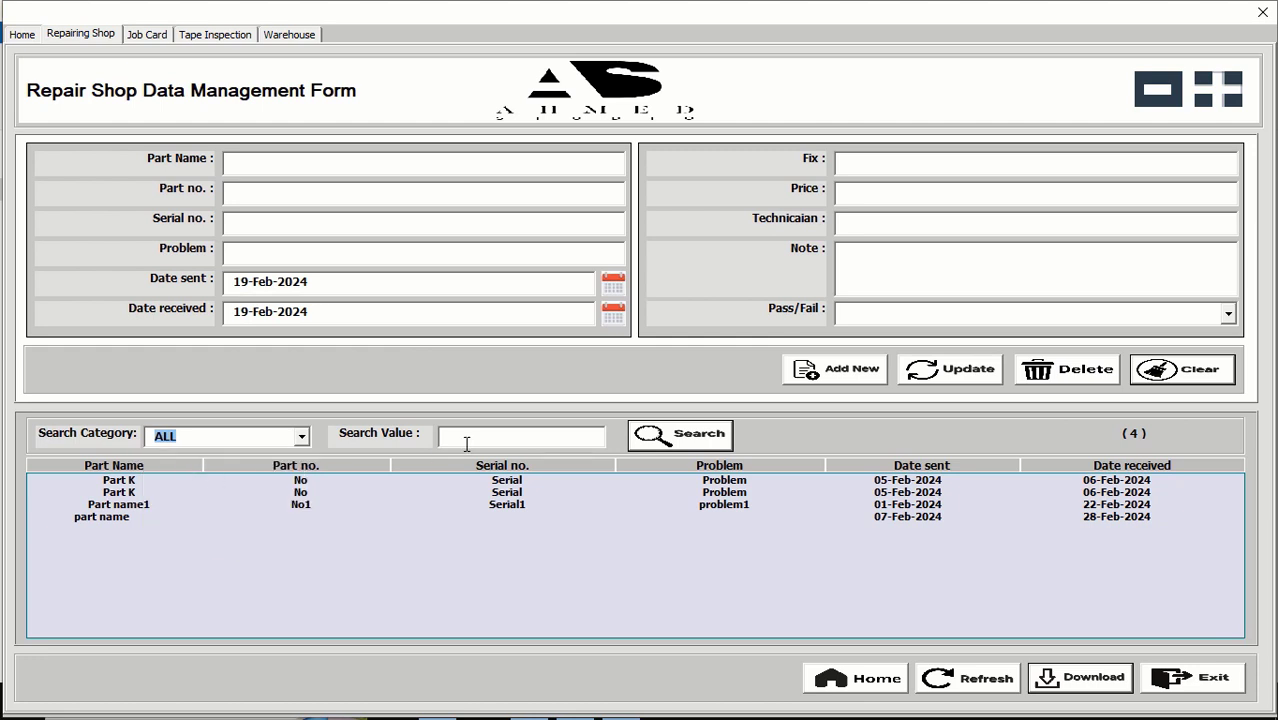
{"action": "left_click", "coordinate": [522, 446]}
{"action": "left_click", "coordinate": [673, 438]}
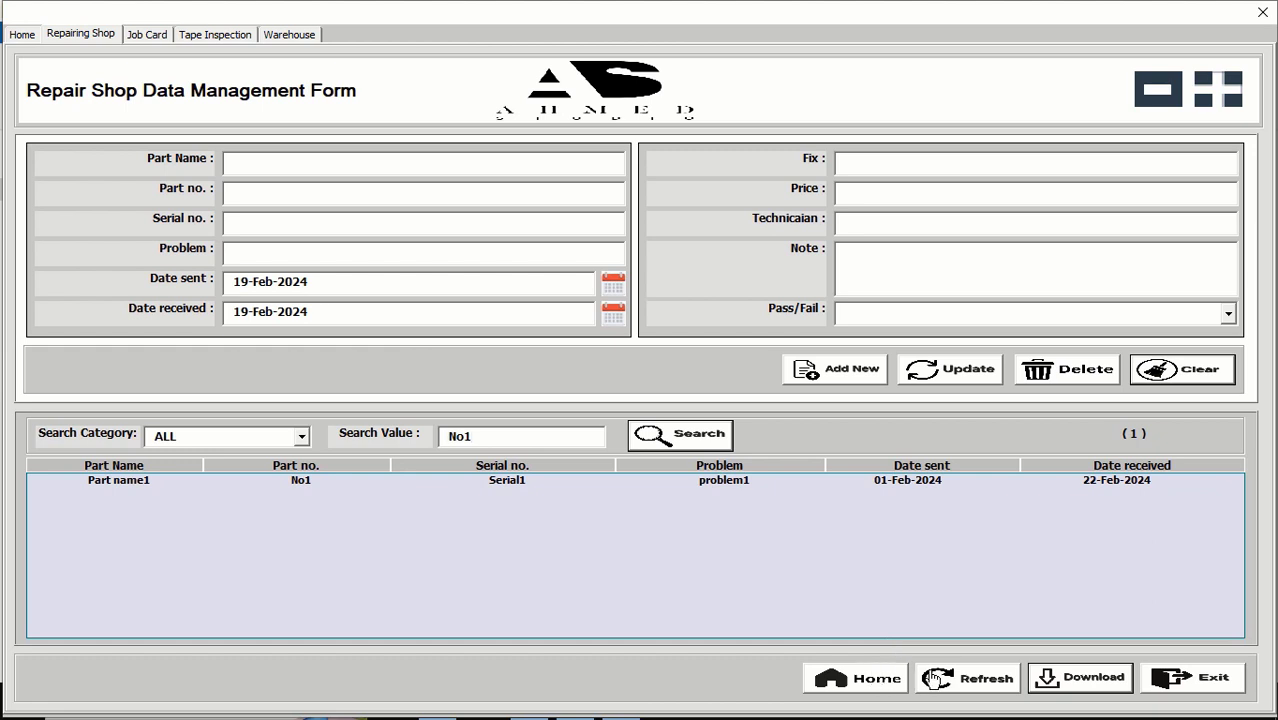
{"action": "left_click", "coordinate": [962, 681]}
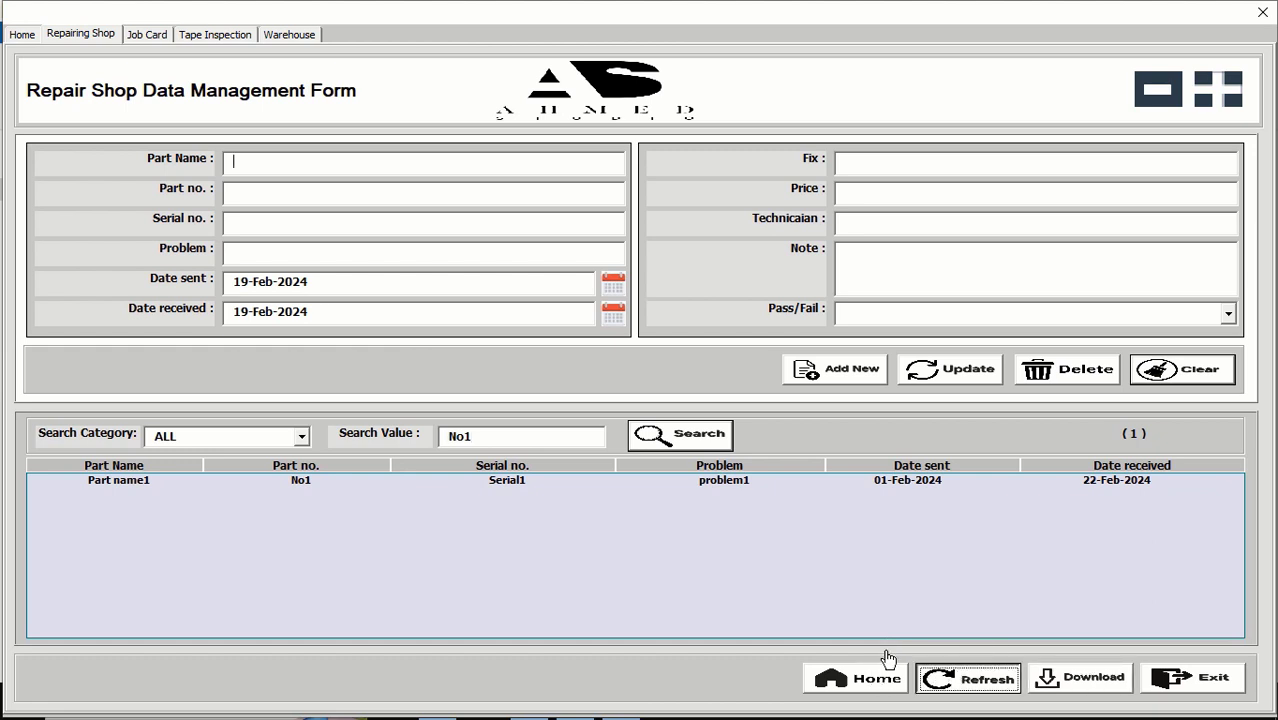
{"action": "left_click", "coordinate": [224, 440]}
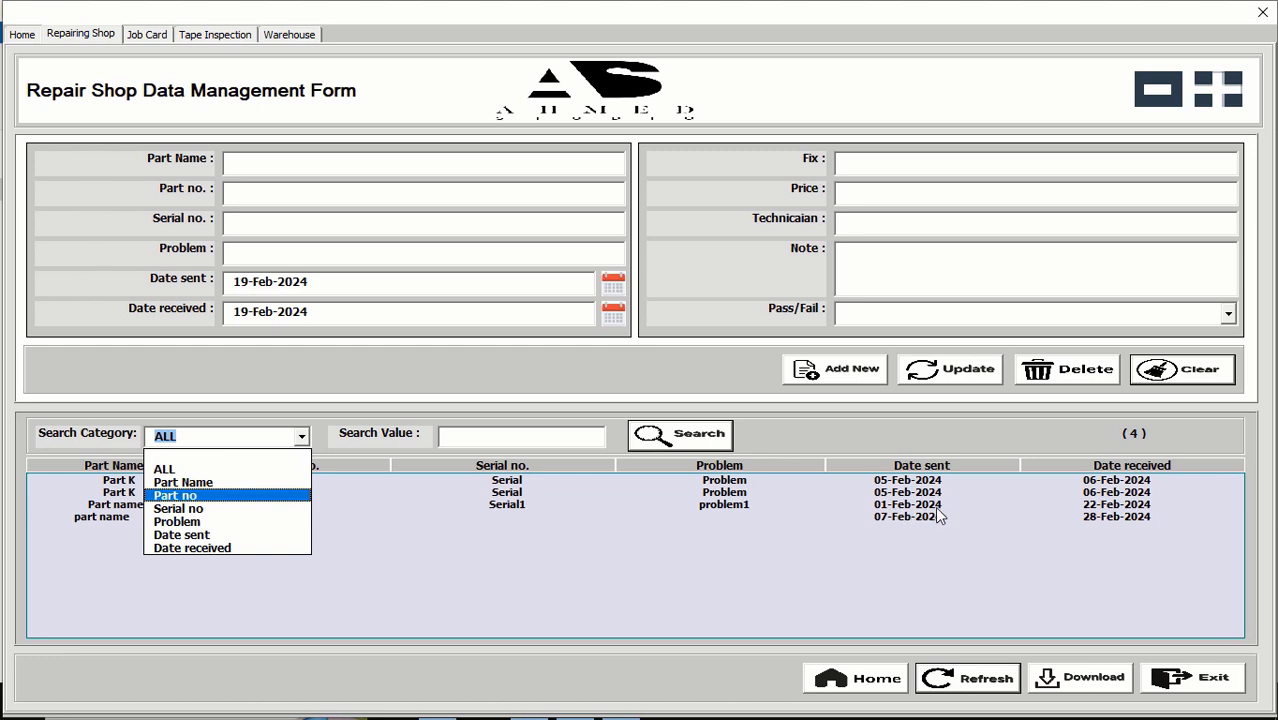
- Filter by Date sent from 01-Feb-2024 to 01-Feb-2024 and select the Part name1 result
{"action": "left_click", "coordinate": [250, 535]}
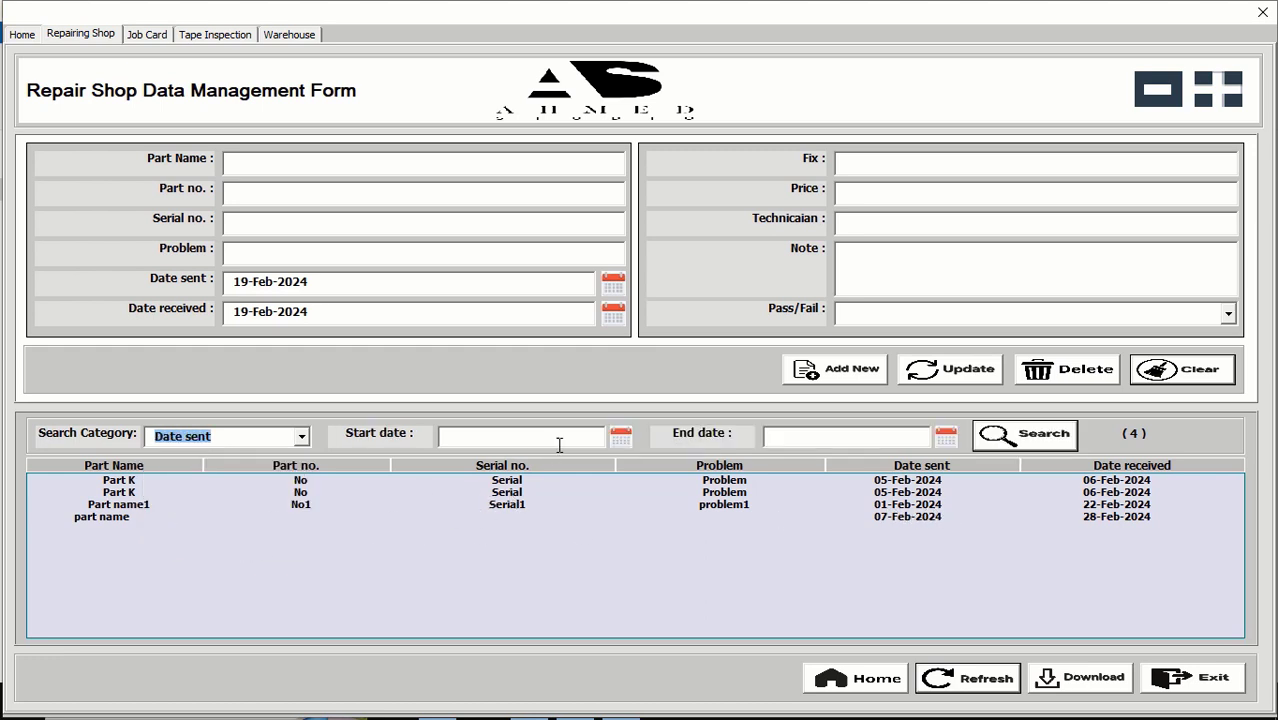
{"action": "left_click", "coordinate": [621, 437]}
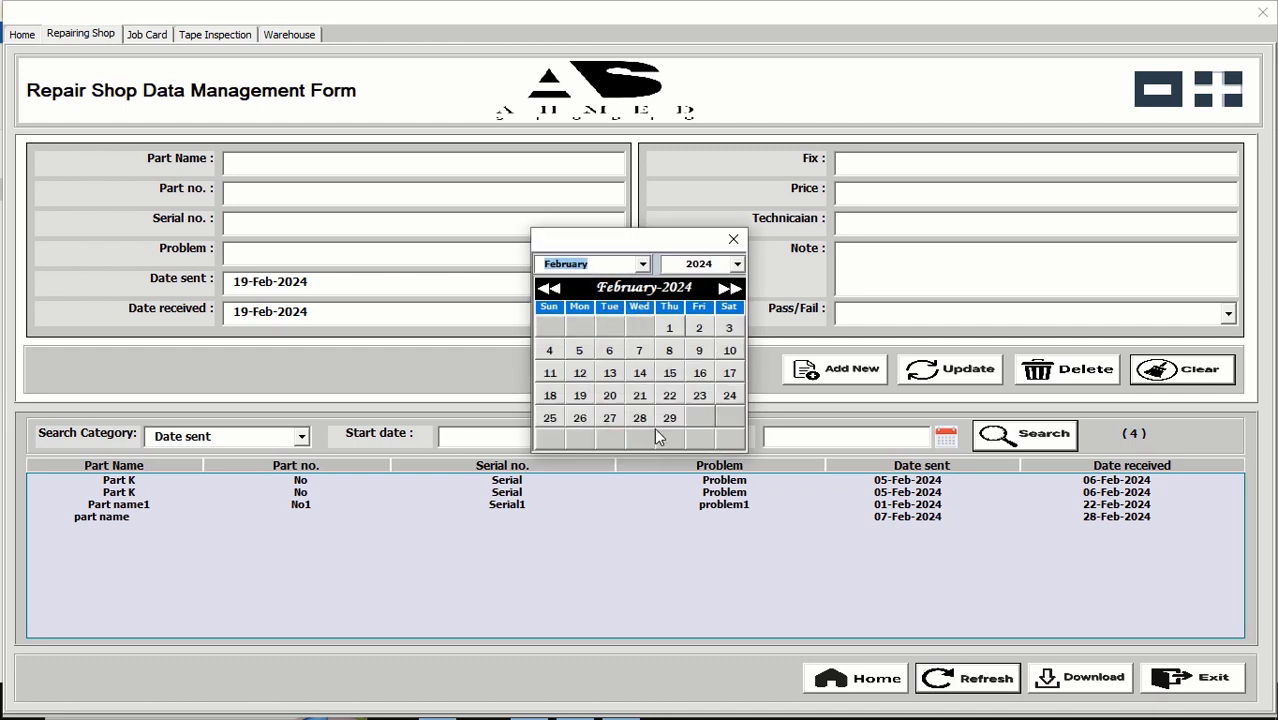
{"action": "left_click", "coordinate": [670, 333]}
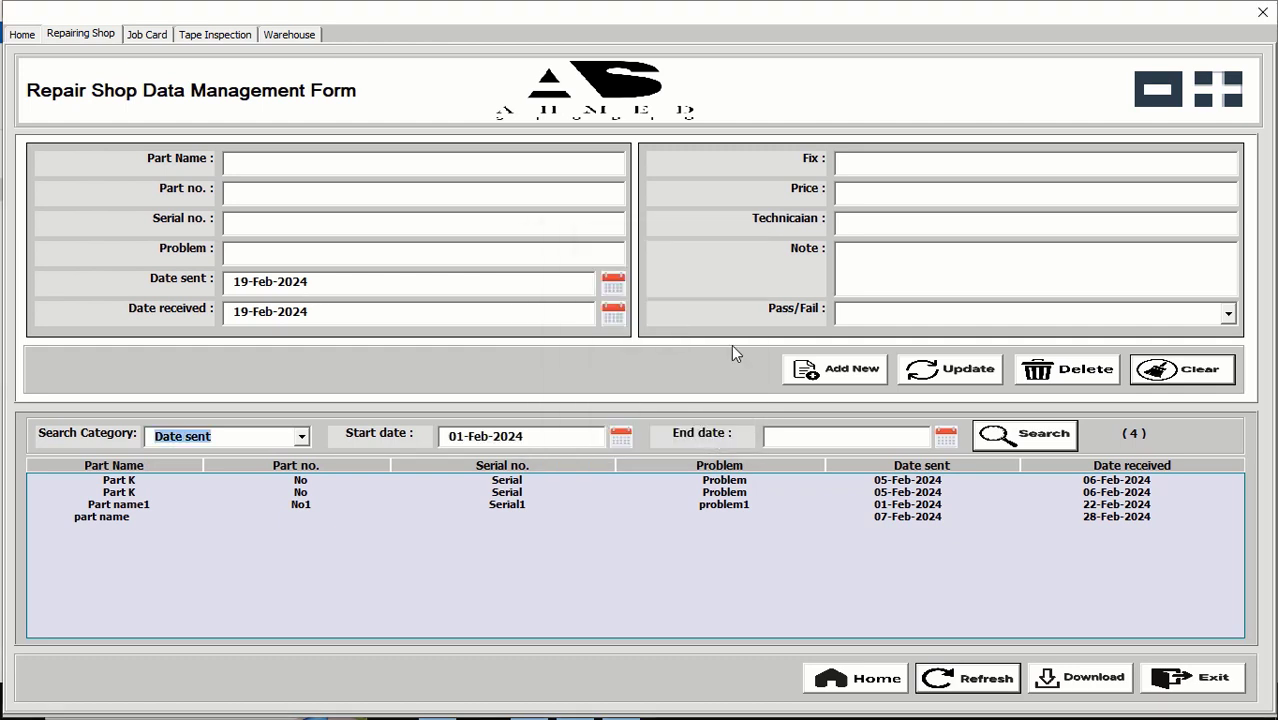
{"action": "left_click", "coordinate": [945, 437]}
{"action": "left_click", "coordinate": [670, 333]}
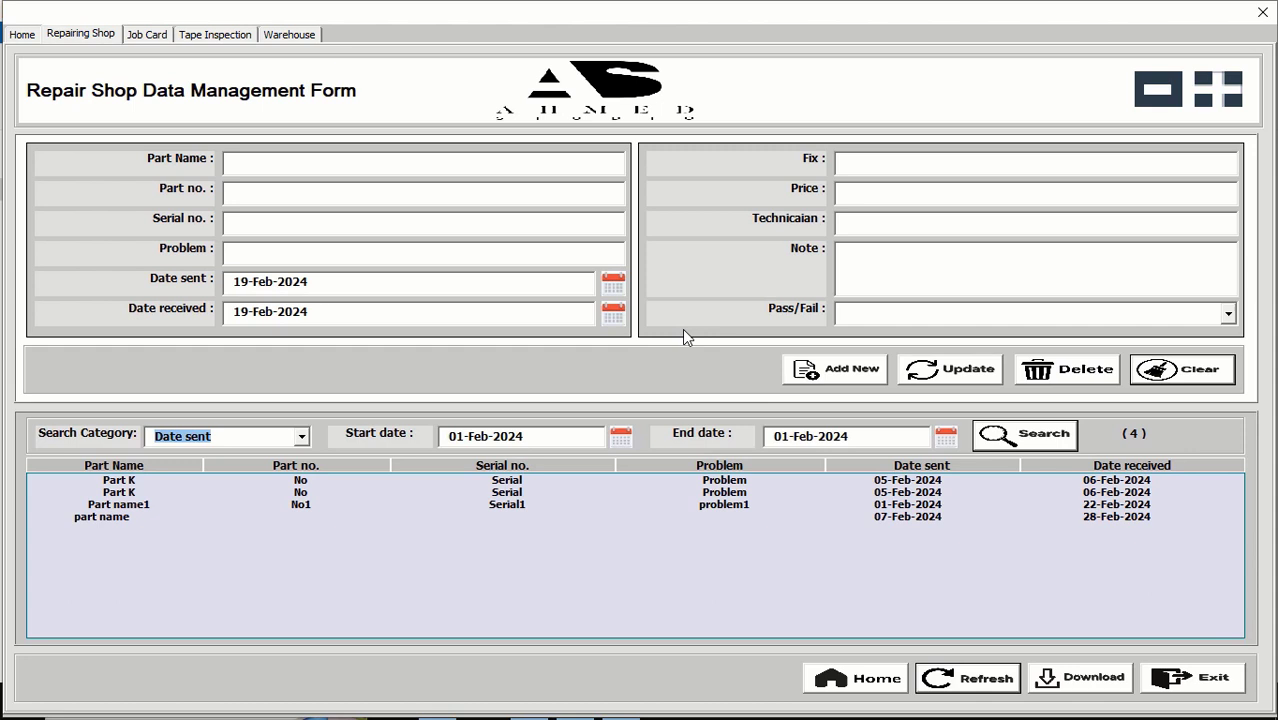
{"action": "left_click", "coordinate": [1030, 438]}
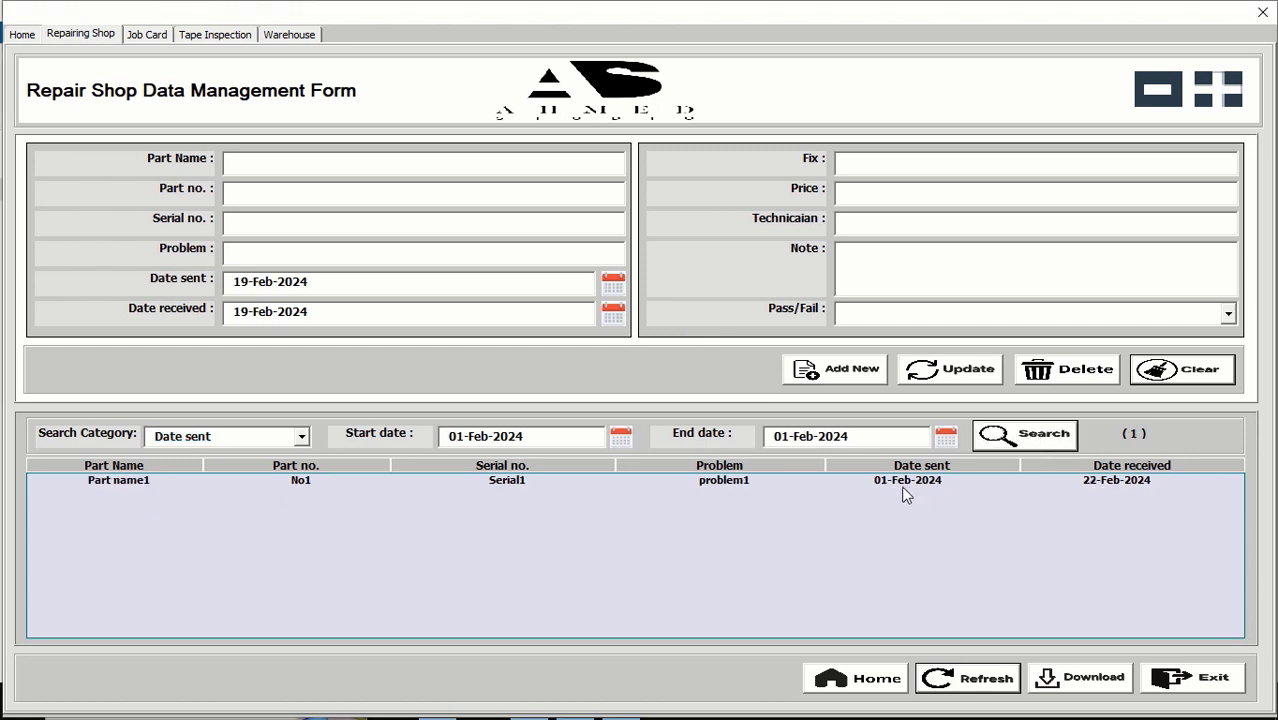
{"action": "left_click", "coordinate": [908, 484]}
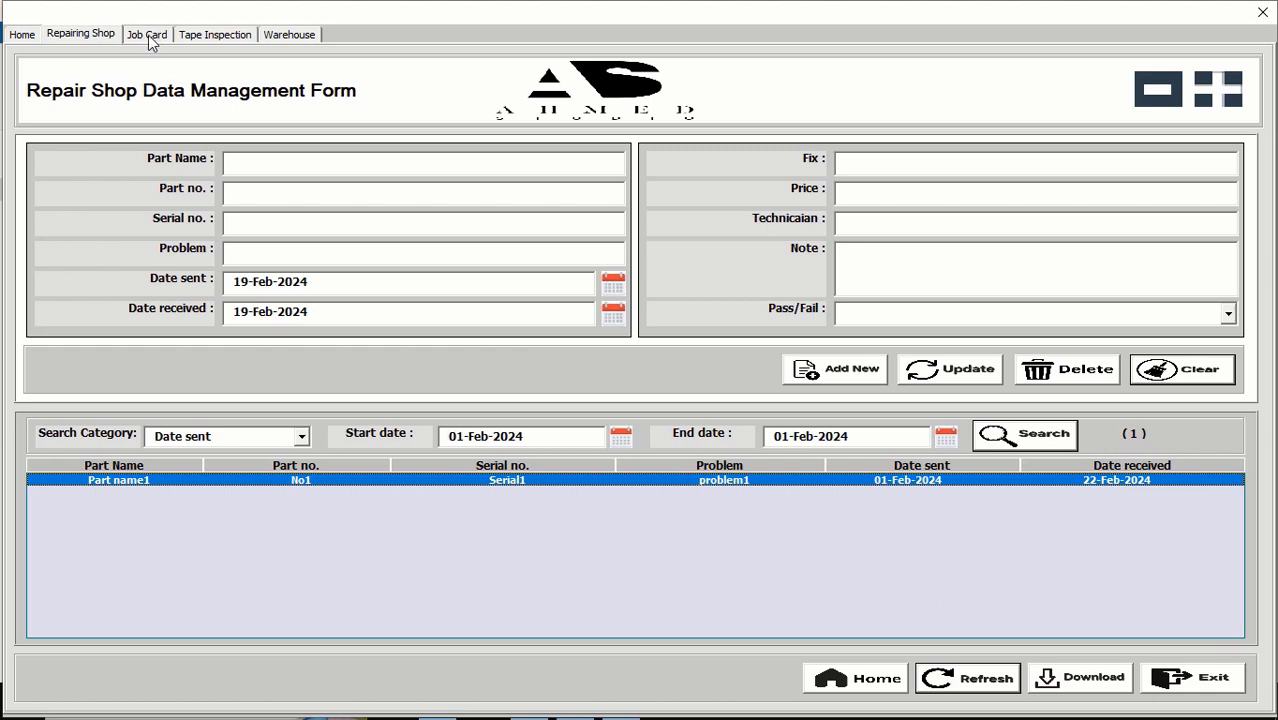
- Go Home, open Job Card, set the Type to sound, then close the form
{"action": "left_click", "coordinate": [24, 36]}
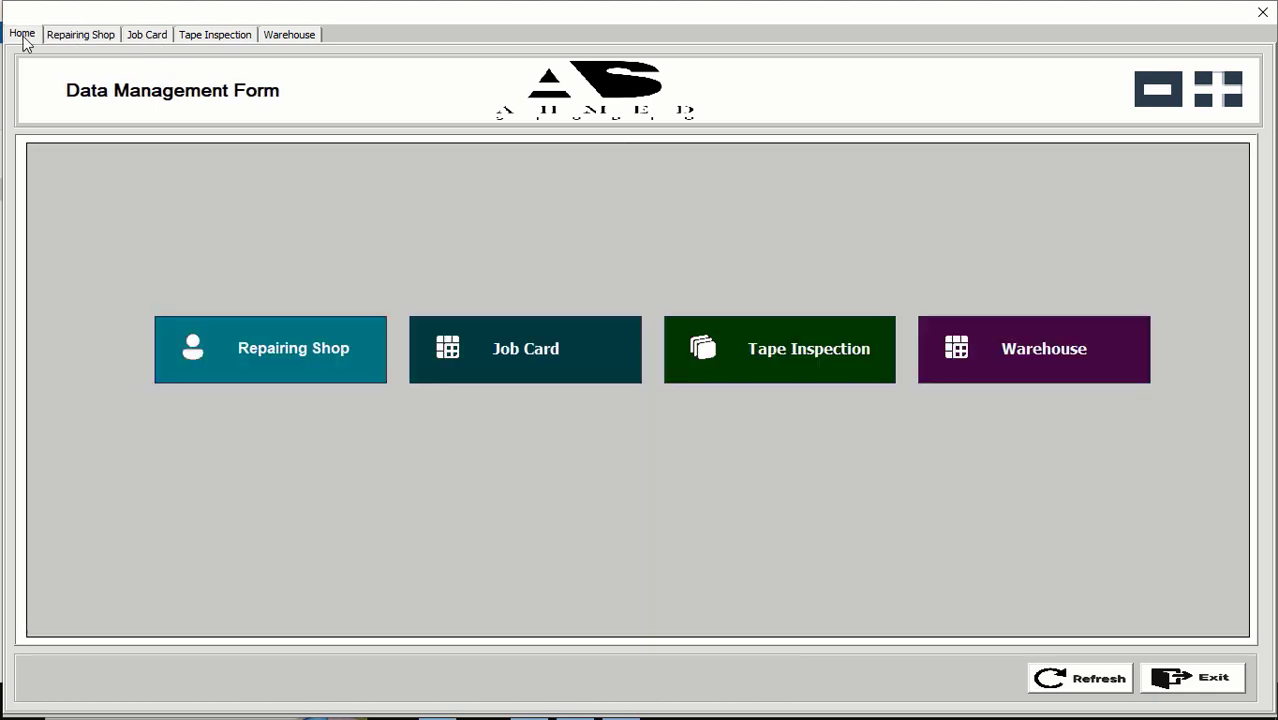
{"action": "left_click", "coordinate": [525, 352]}
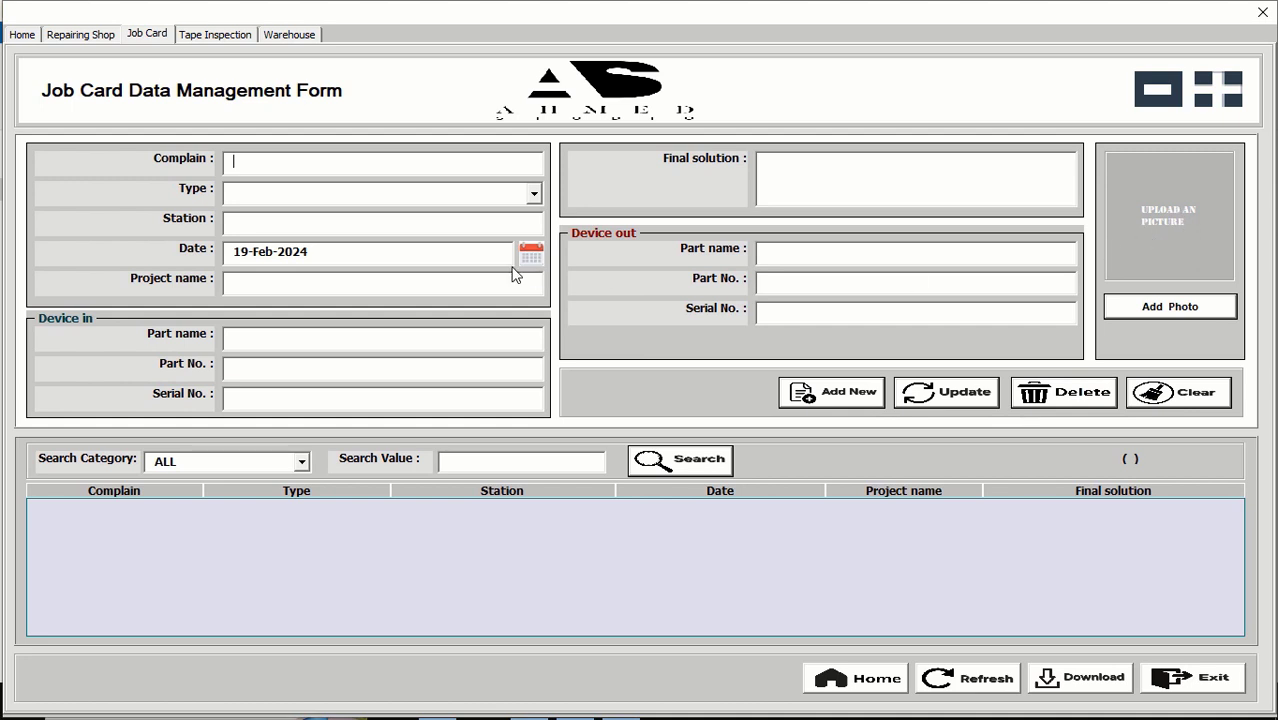
{"action": "left_click", "coordinate": [430, 196]}
{"action": "left_click", "coordinate": [340, 238]}
{"action": "left_click", "coordinate": [1262, 12]}
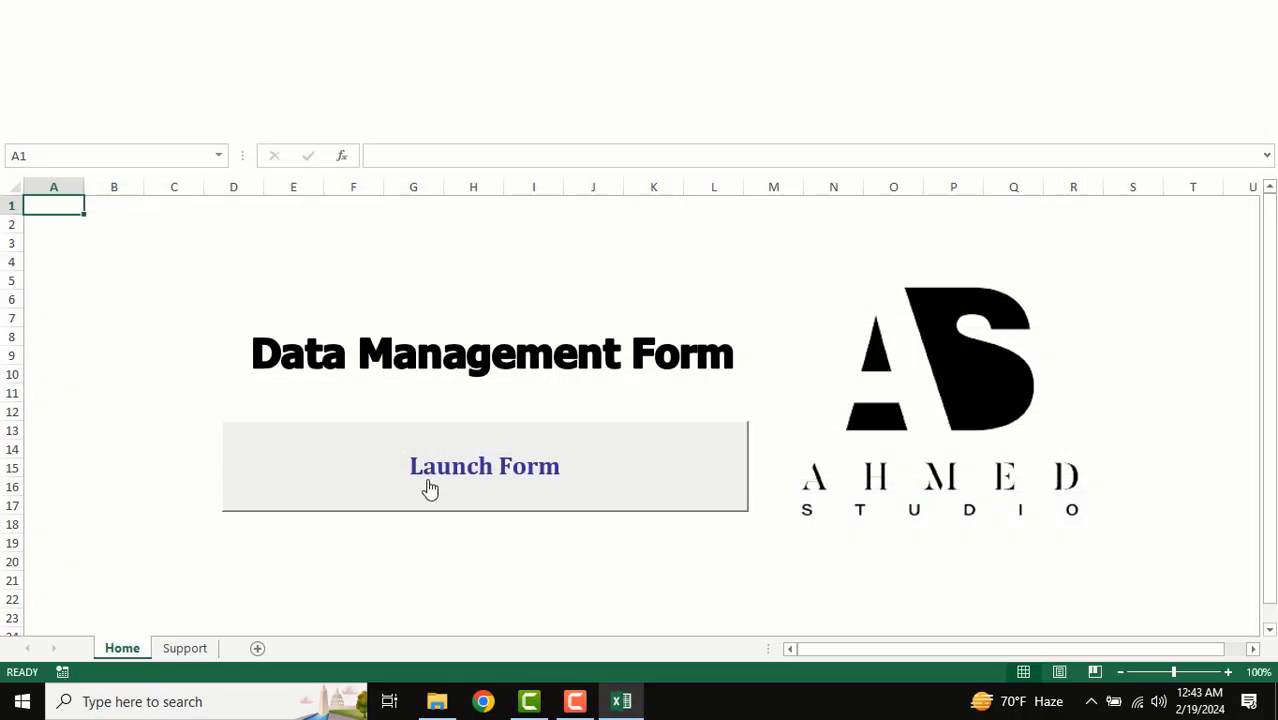
- Review the Type and pass/fail lookup lists on the Support sheet
{"action": "left_click", "coordinate": [184, 649]}
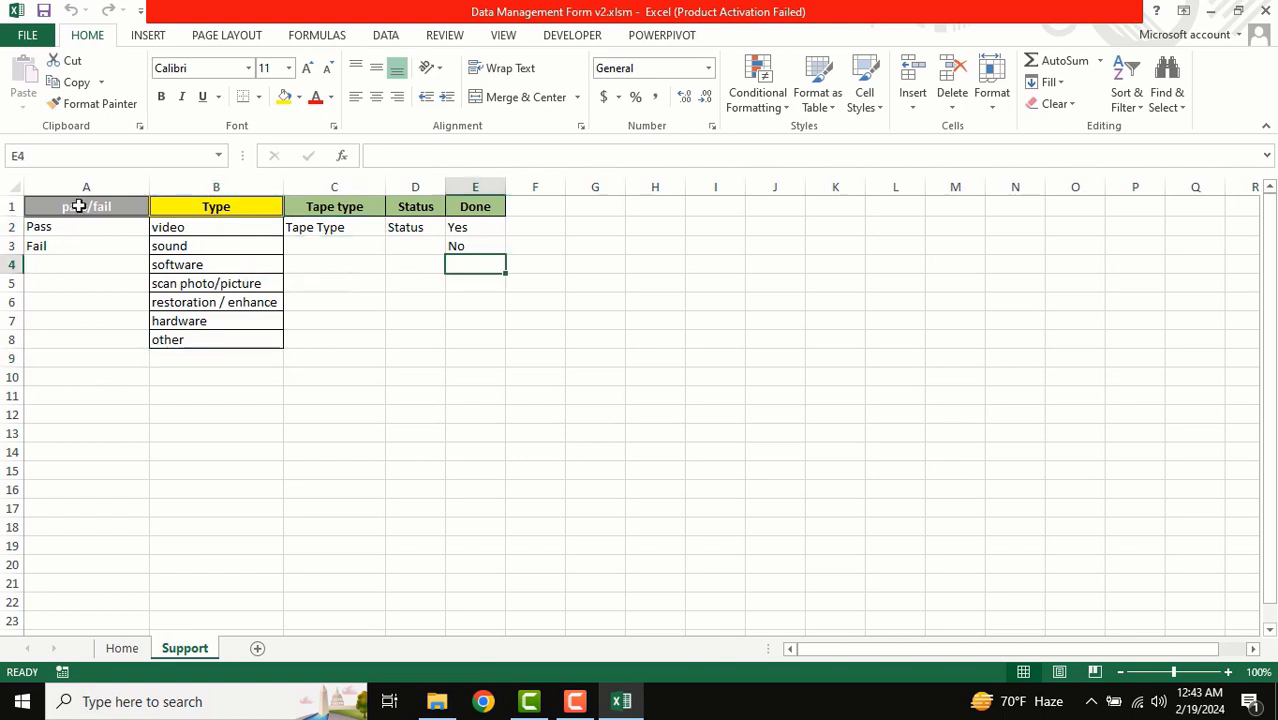
{"action": "left_click", "coordinate": [71, 206]}
{"action": "left_click_drag", "start_coordinate": [171, 206], "coordinate": [431, 340]}
{"action": "left_click", "coordinate": [535, 293]}
{"action": "left_click_drag", "start_coordinate": [48, 231], "coordinate": [505, 348]}
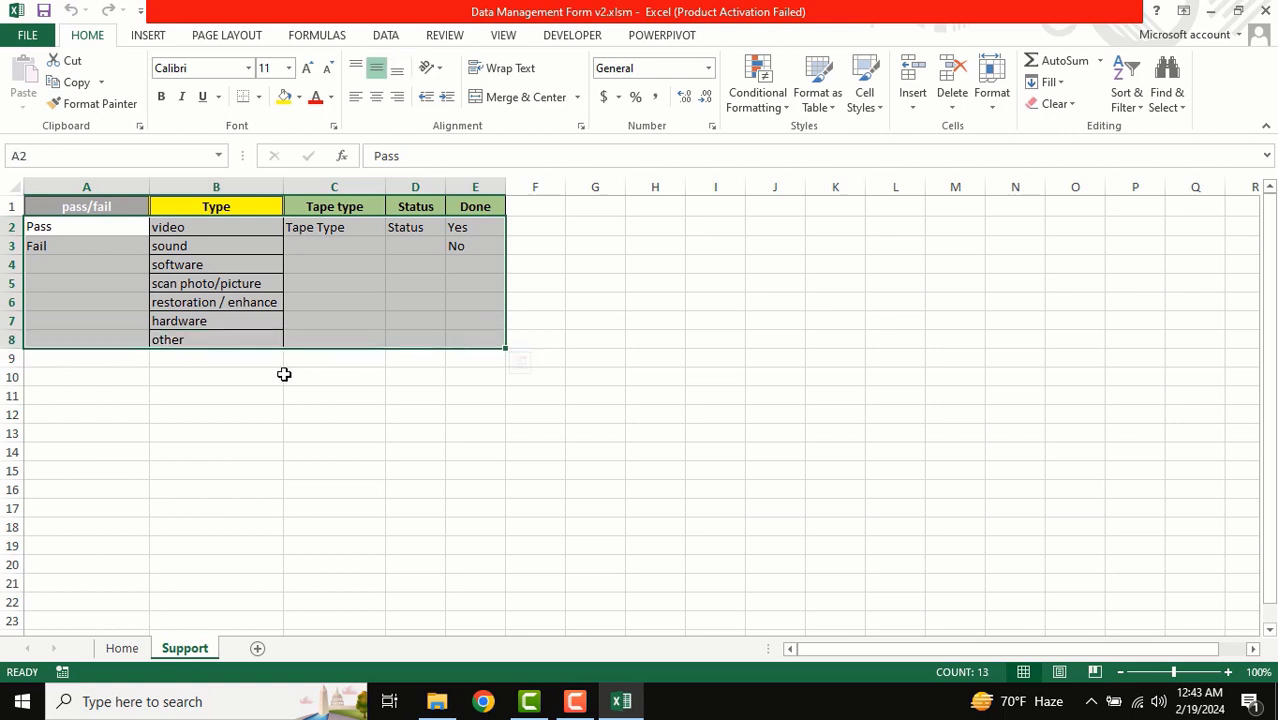
{"action": "left_click", "coordinate": [222, 287]}
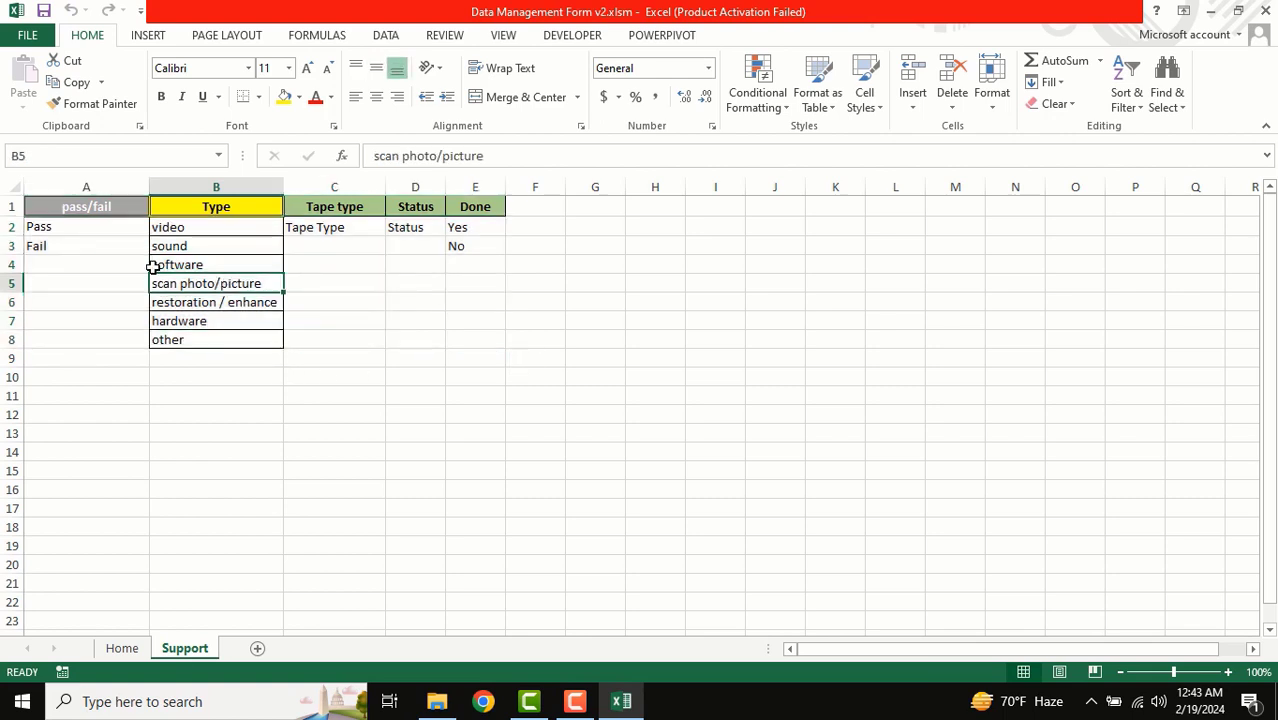
- Add Test in B9 of the Type list, then relaunch the form from Home
{"action": "left_click", "coordinate": [205, 358]}
{"action": "type", "text": "Test"}
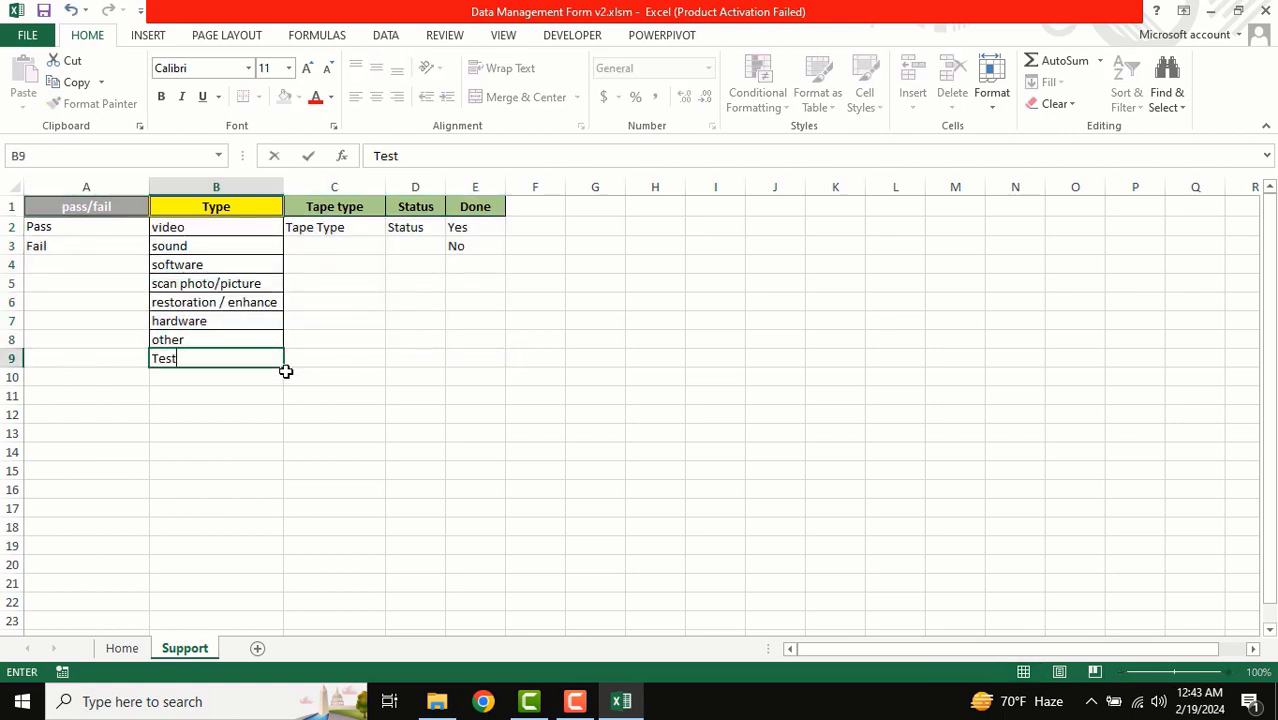
{"action": "left_click", "coordinate": [268, 432]}
{"action": "left_click", "coordinate": [122, 648]}
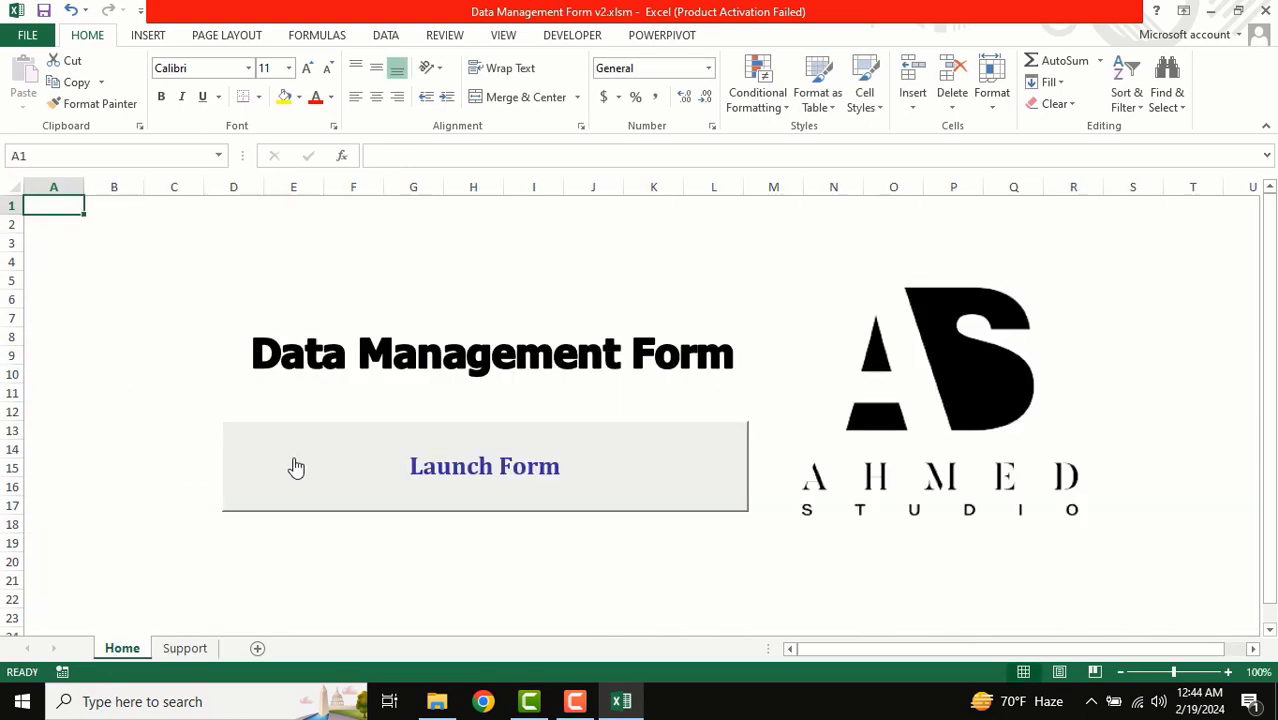
{"action": "left_click", "coordinate": [483, 467]}
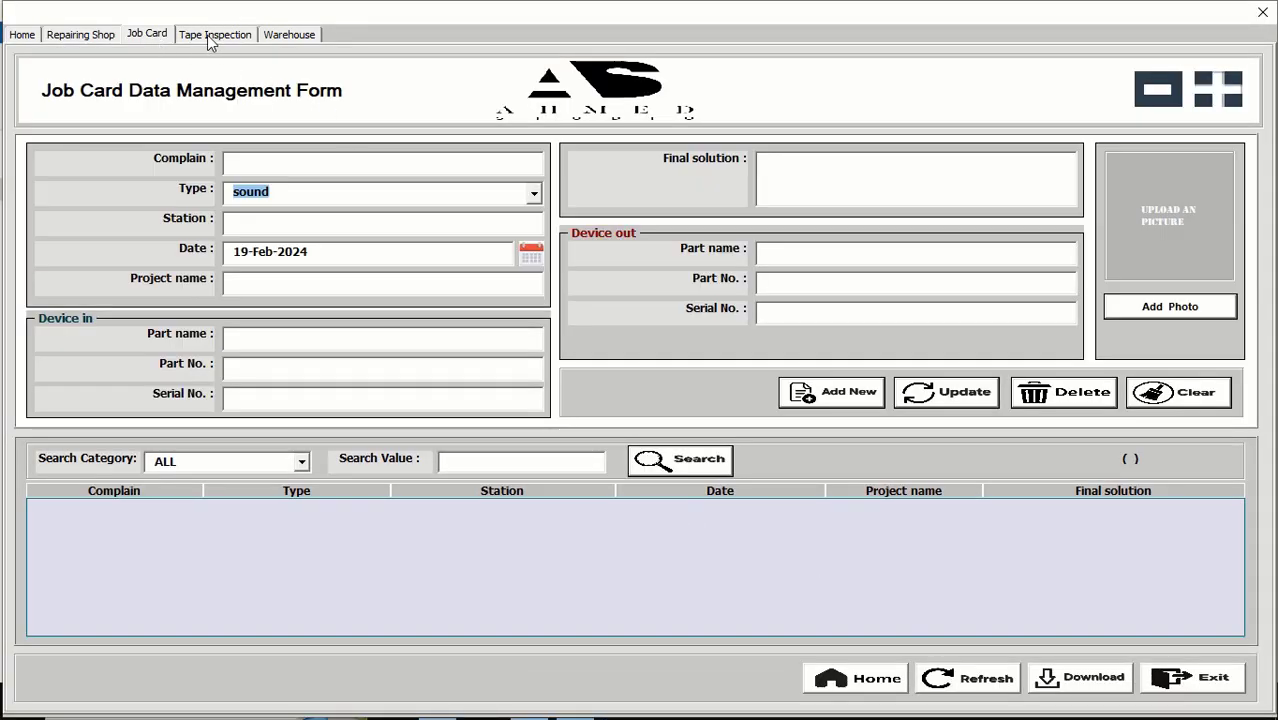
- Reload the two Job Card records, set Type to Test, and fill Final solution with Final
{"action": "left_click", "coordinate": [975, 678]}
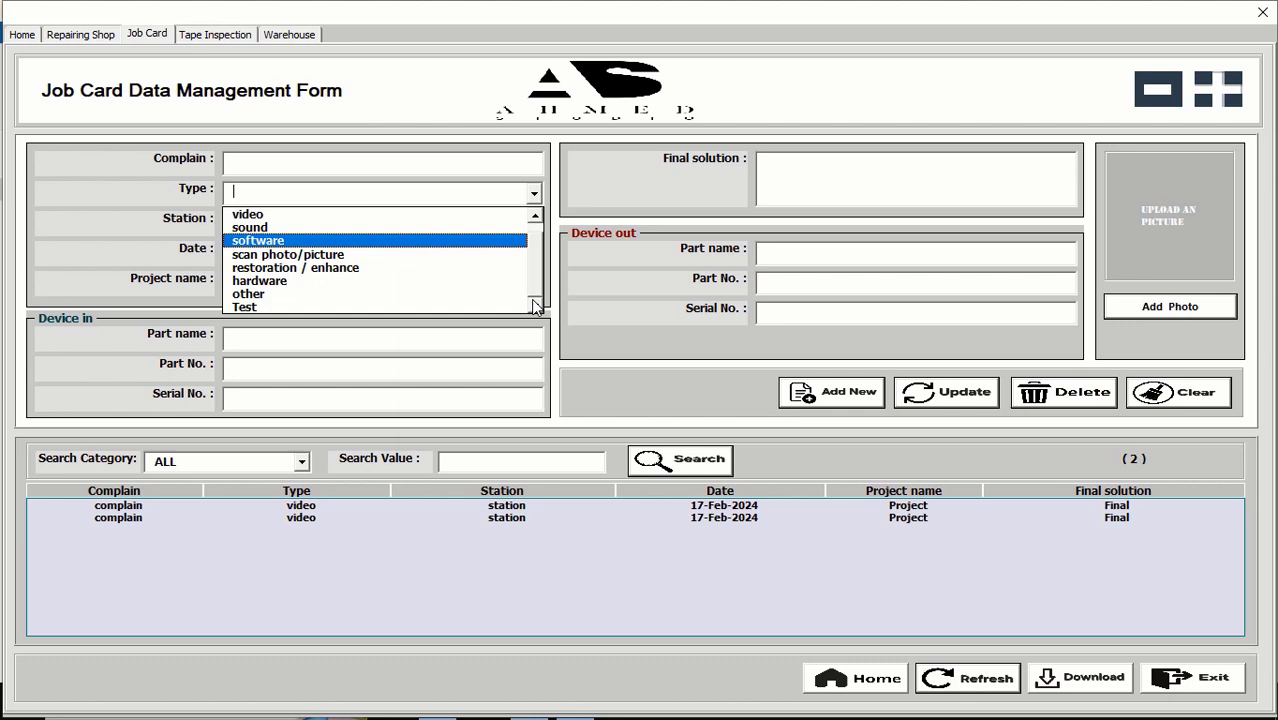
{"action": "left_click", "coordinate": [259, 308]}
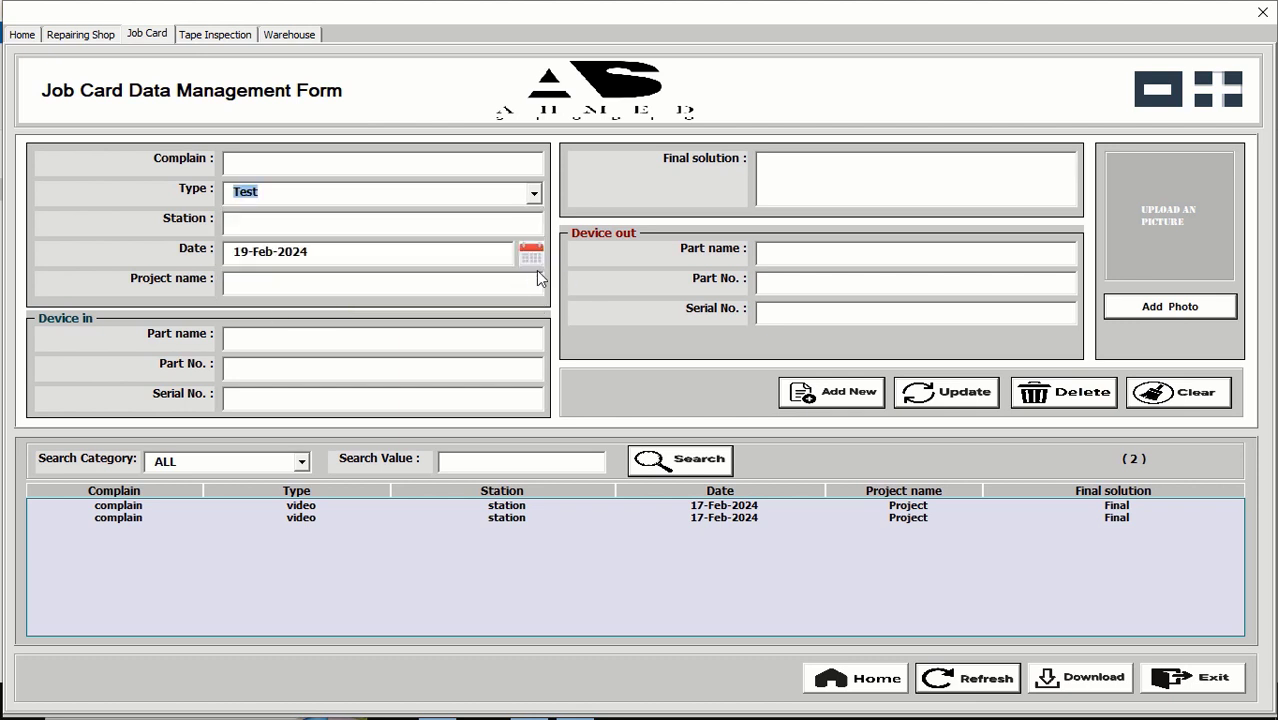
{"action": "left_click", "coordinate": [826, 180]}
- Attach maxresdefault.jpg from Downloads as the job card photo
{"action": "left_click", "coordinate": [1162, 218]}
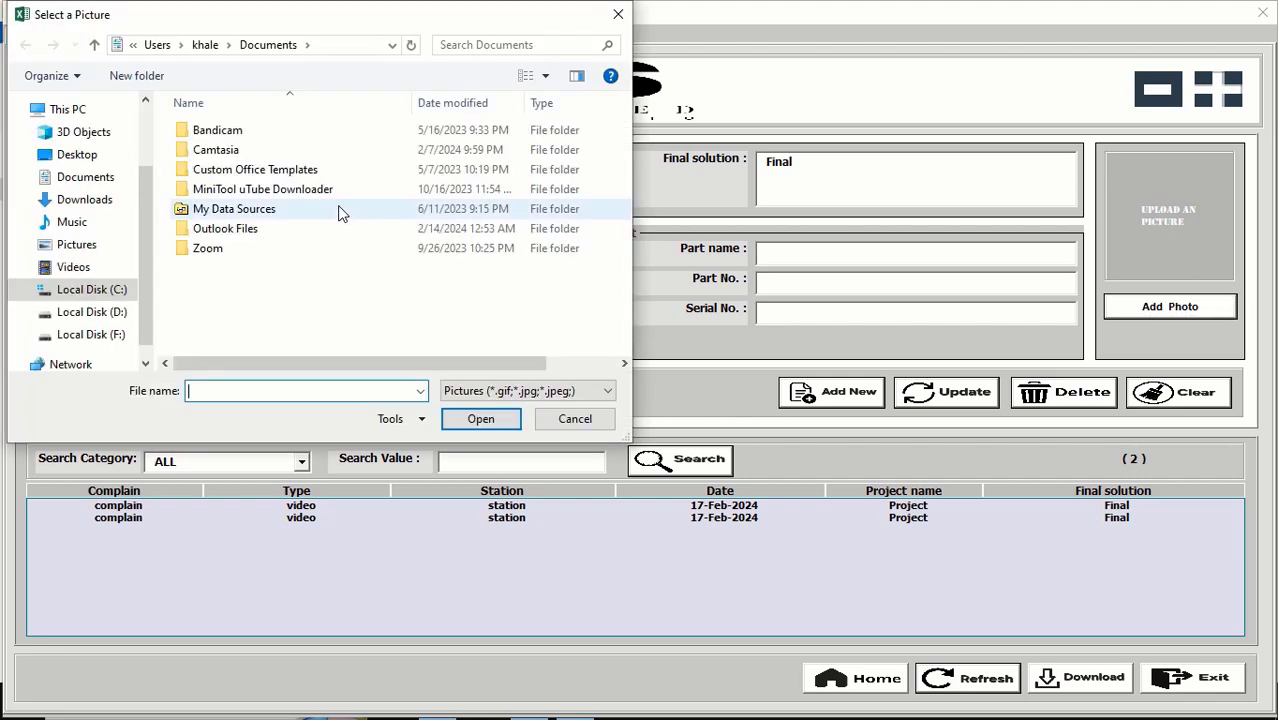
{"action": "left_click", "coordinate": [84, 200]}
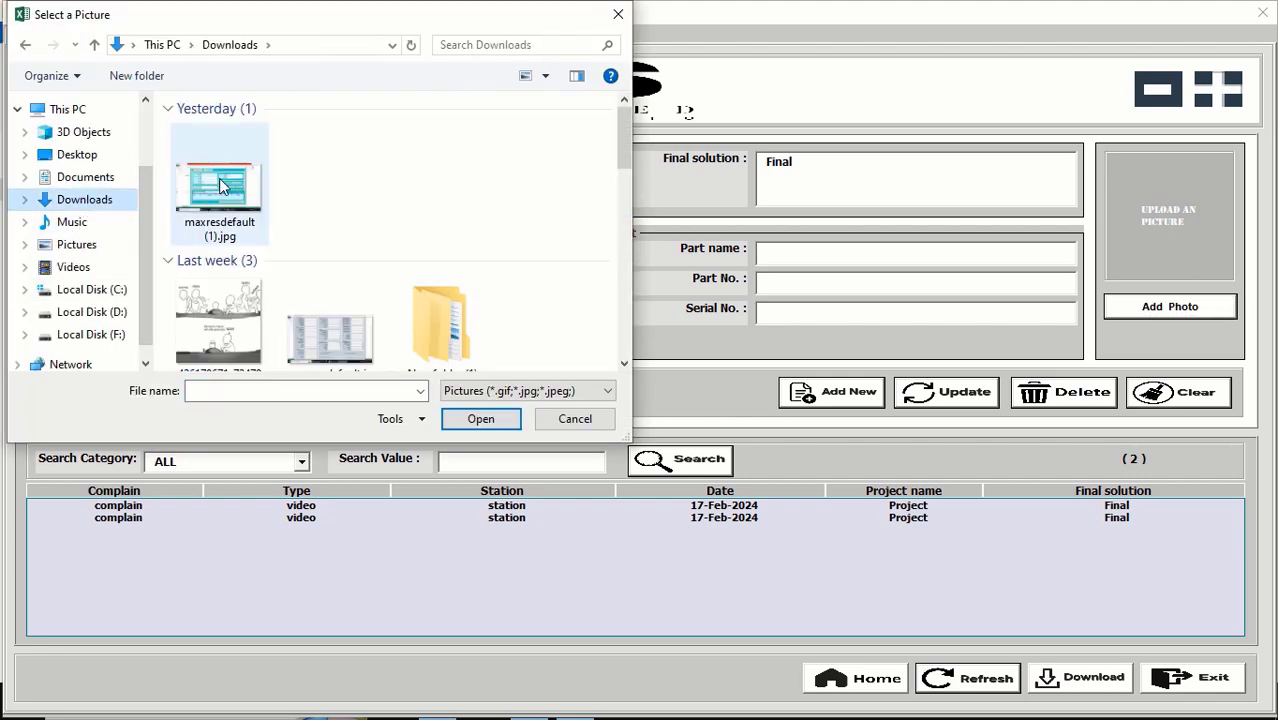
{"action": "left_click", "coordinate": [327, 312]}
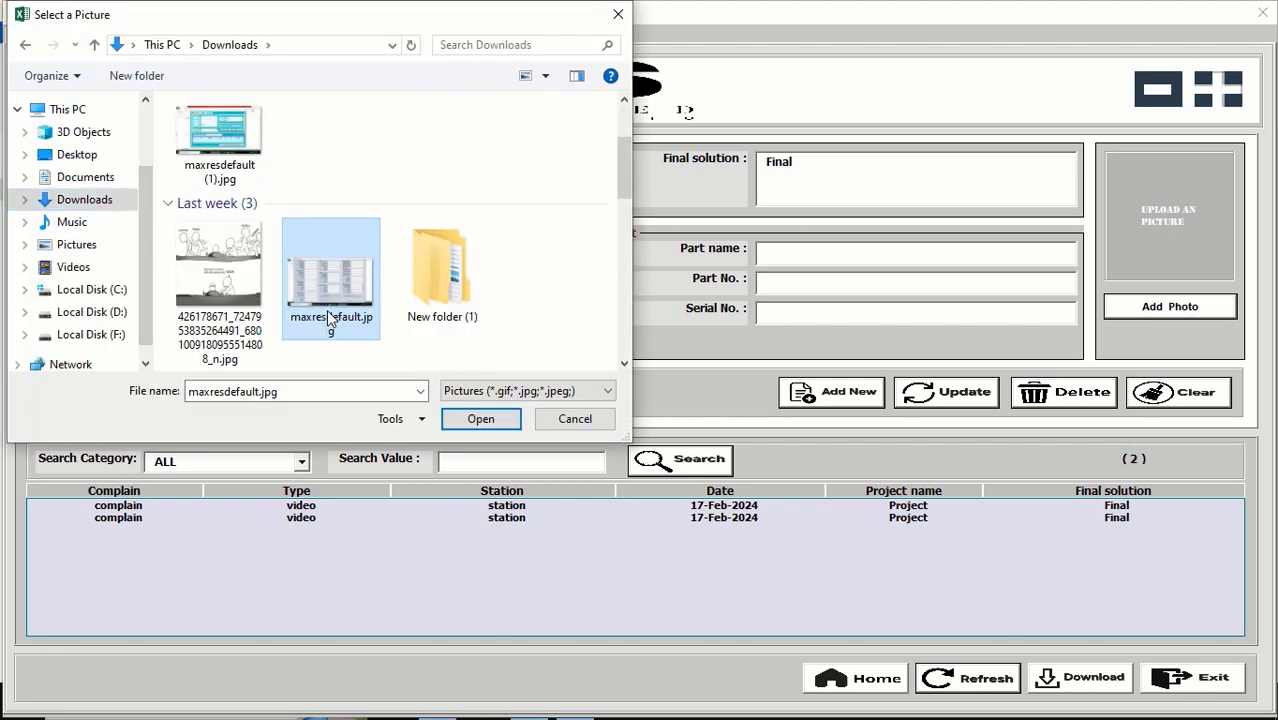
{"action": "double_click", "coordinate": [326, 310]}
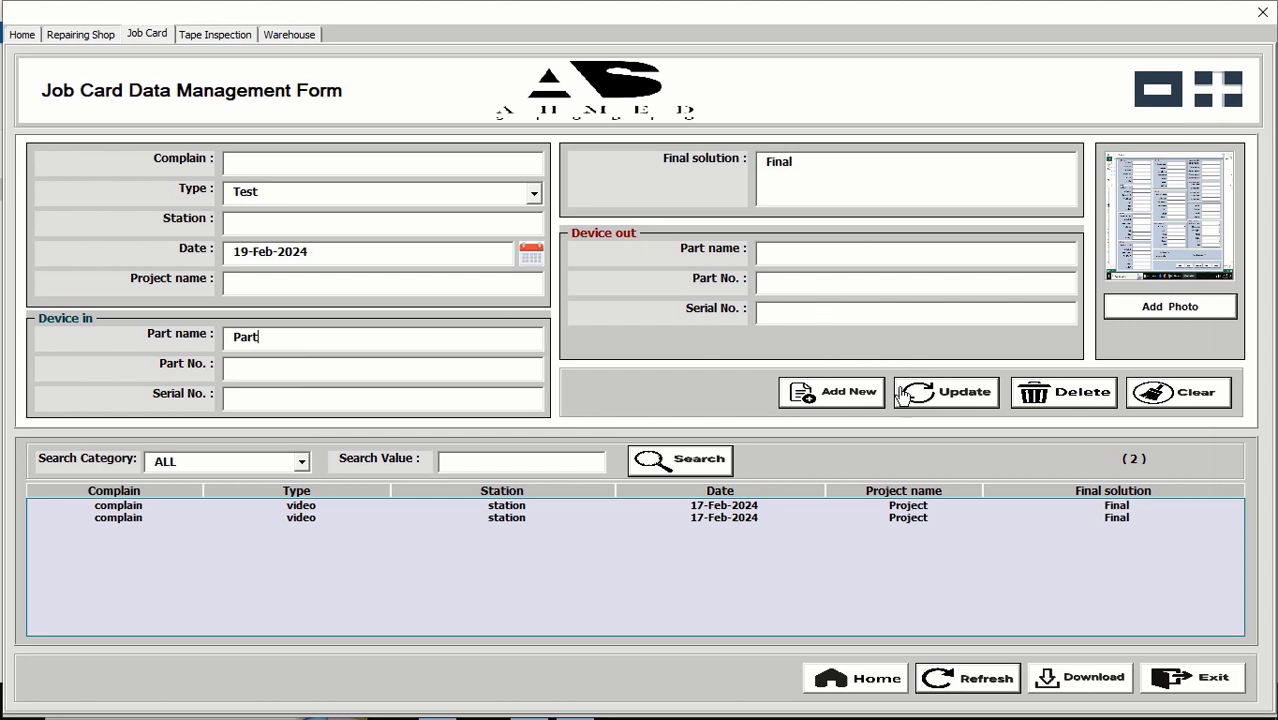
- Save the Test job card with Part name Part as a new record, then close the form
{"action": "left_click", "coordinate": [838, 396]}
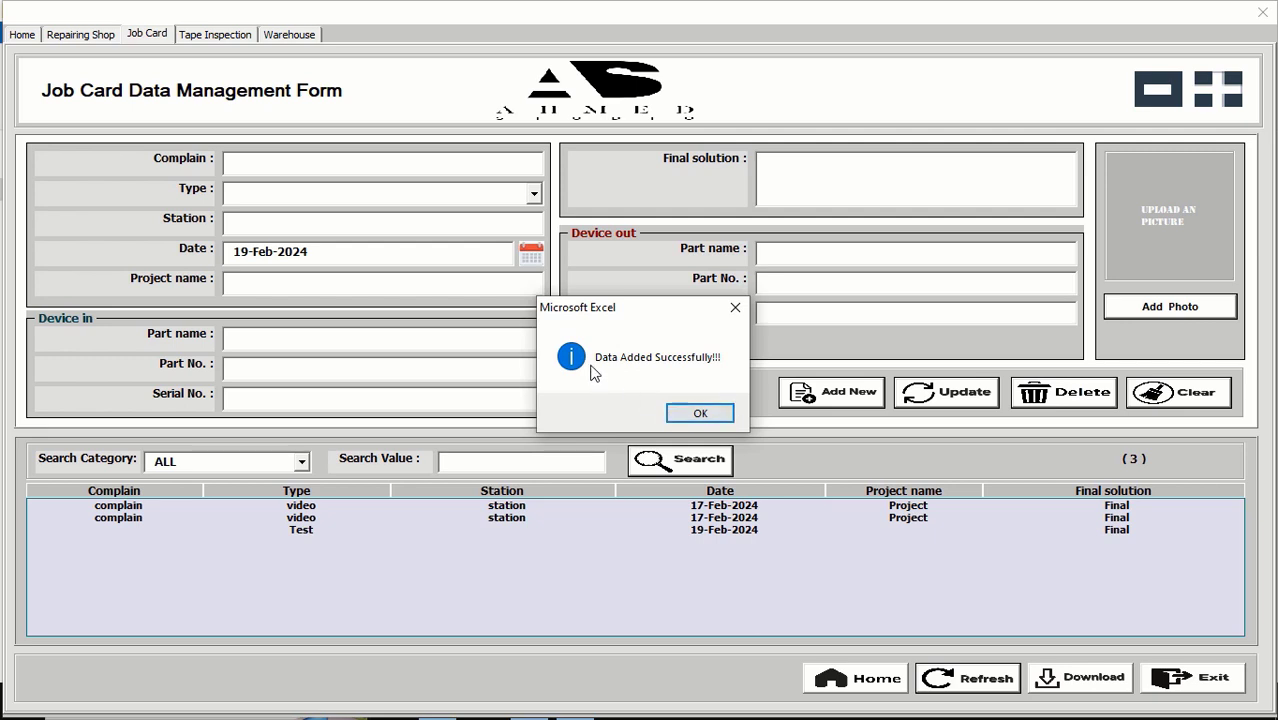
{"action": "left_click", "coordinate": [700, 413]}
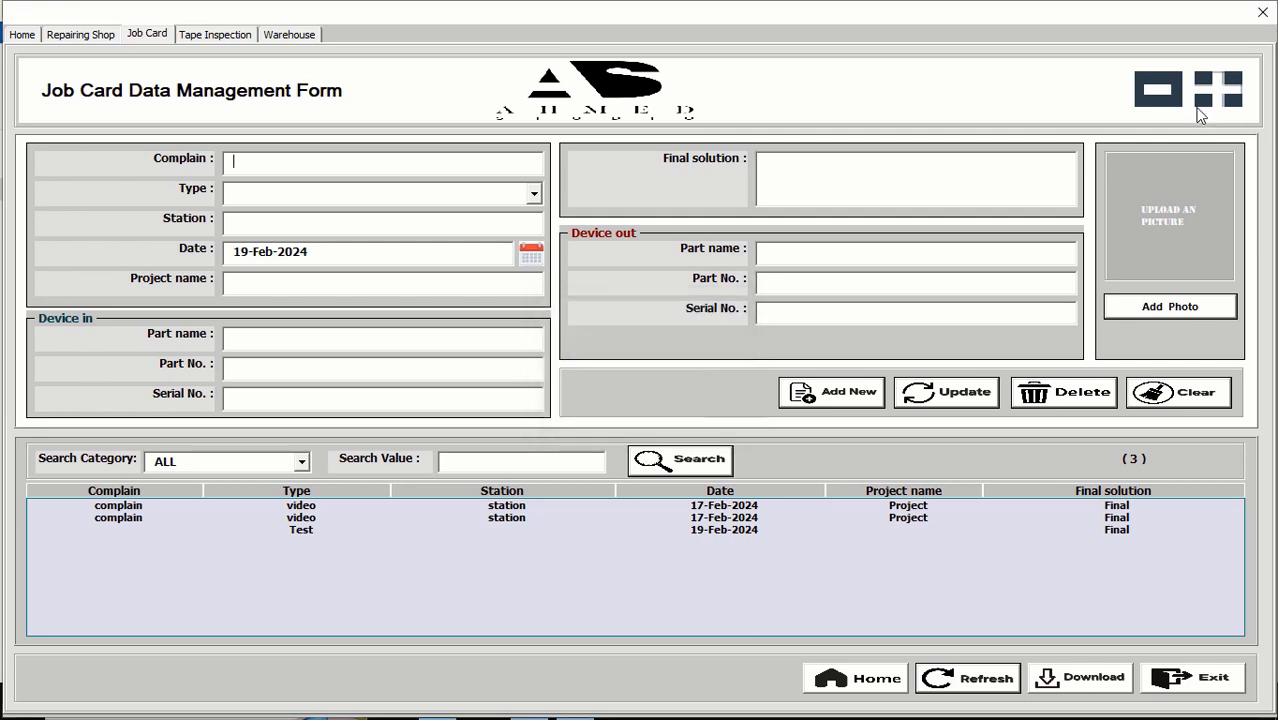
{"action": "left_click", "coordinate": [1262, 12]}
- Check the saved jpg in Database\Images, then open Job Card.xlsx from the Database folder
{"action": "left_click", "coordinate": [437, 701]}
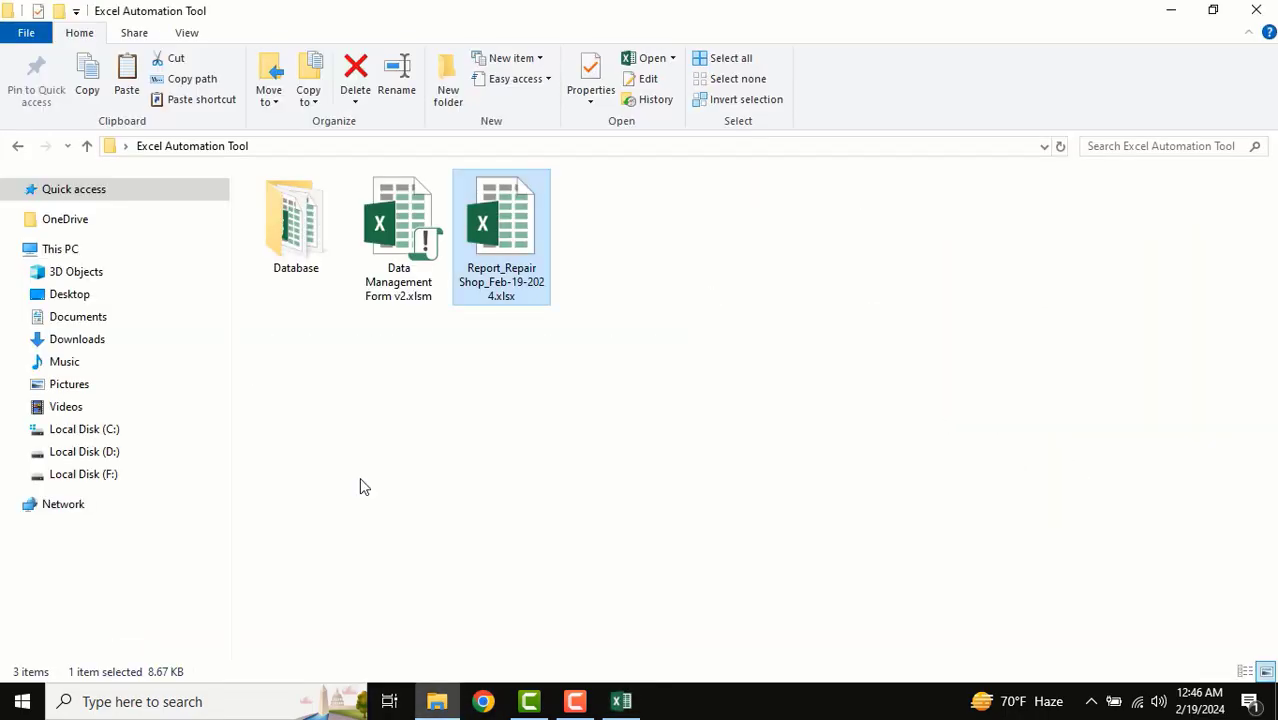
{"action": "double_click", "coordinate": [307, 248]}
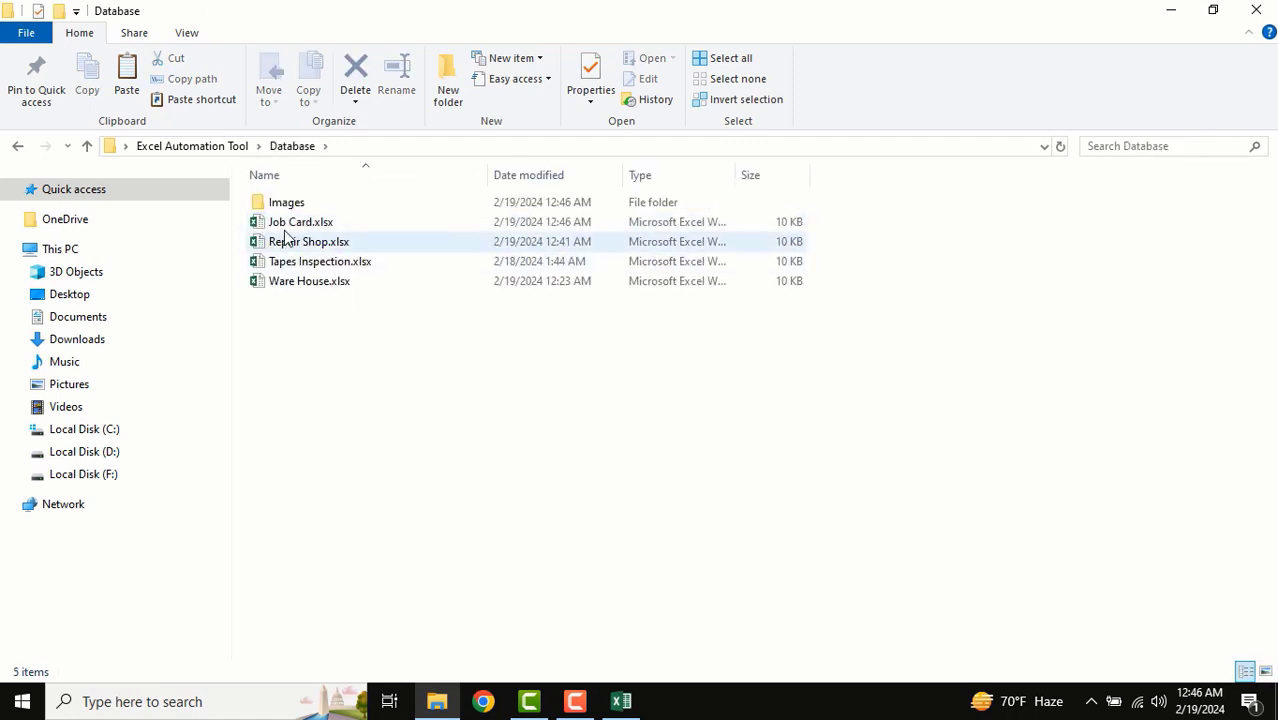
{"action": "double_click", "coordinate": [287, 206]}
{"action": "left_click", "coordinate": [318, 245]}
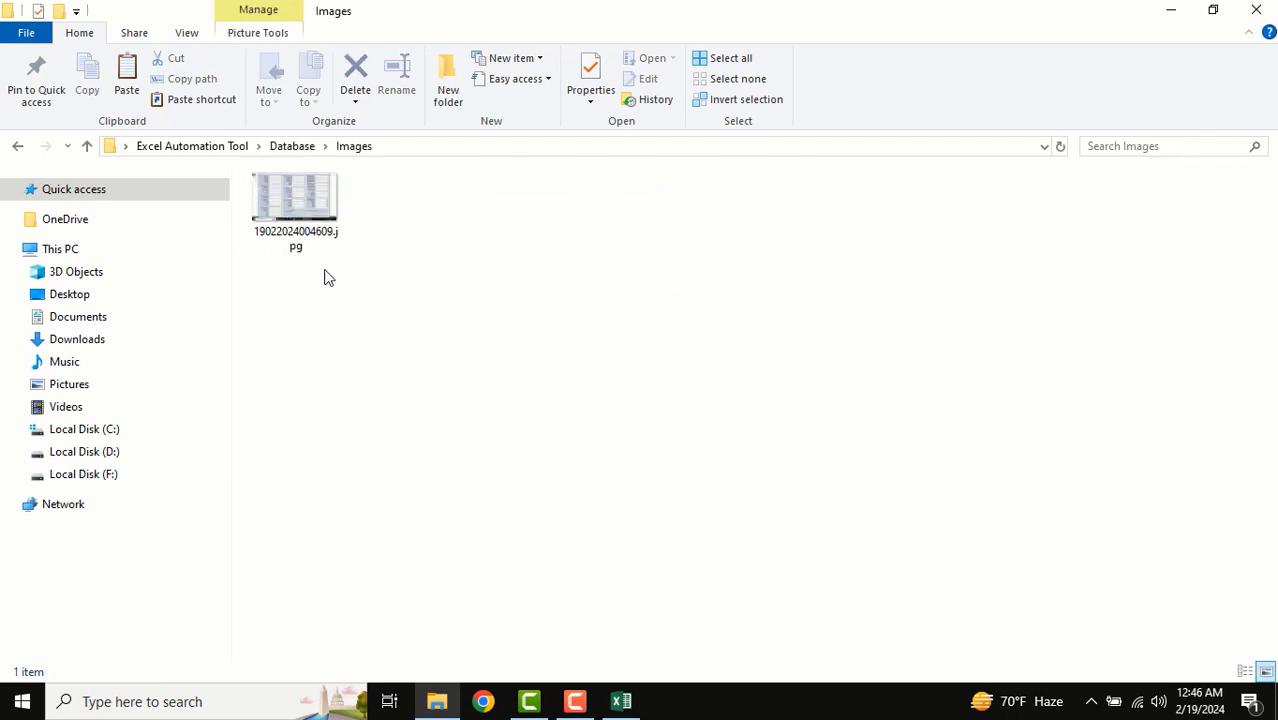
{"action": "left_click", "coordinate": [292, 146]}
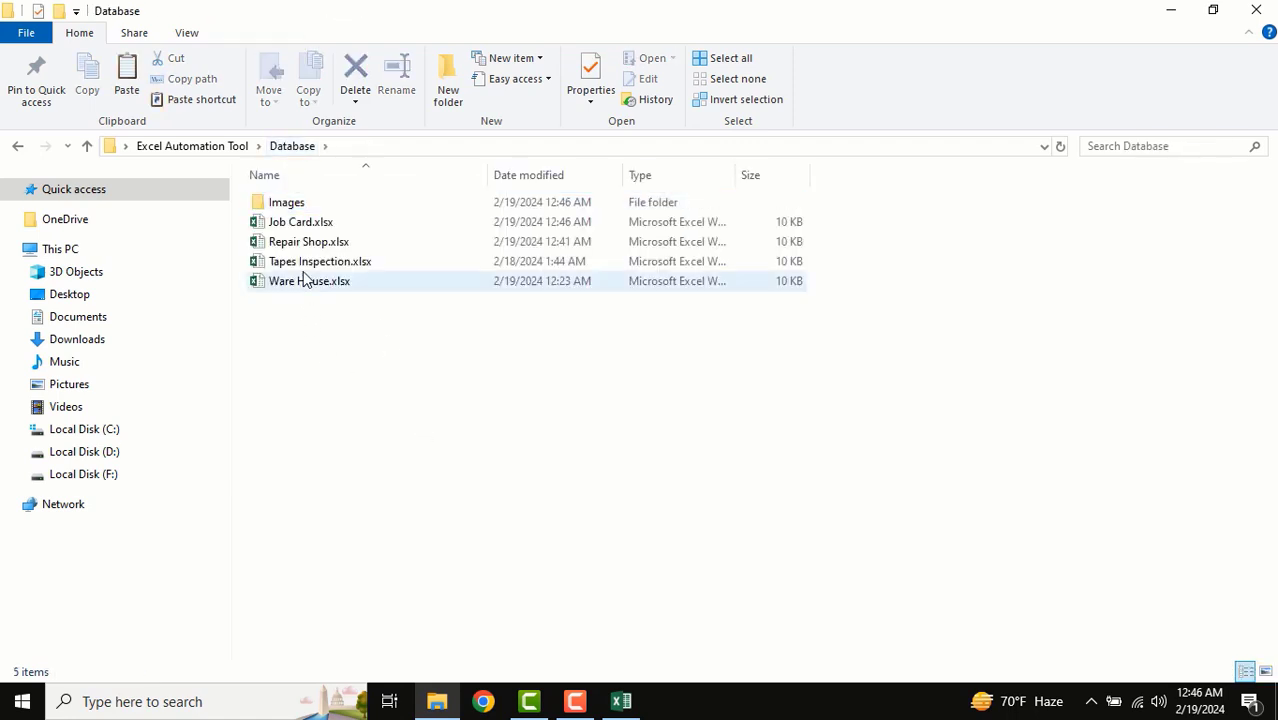
{"action": "double_click", "coordinate": [296, 222]}
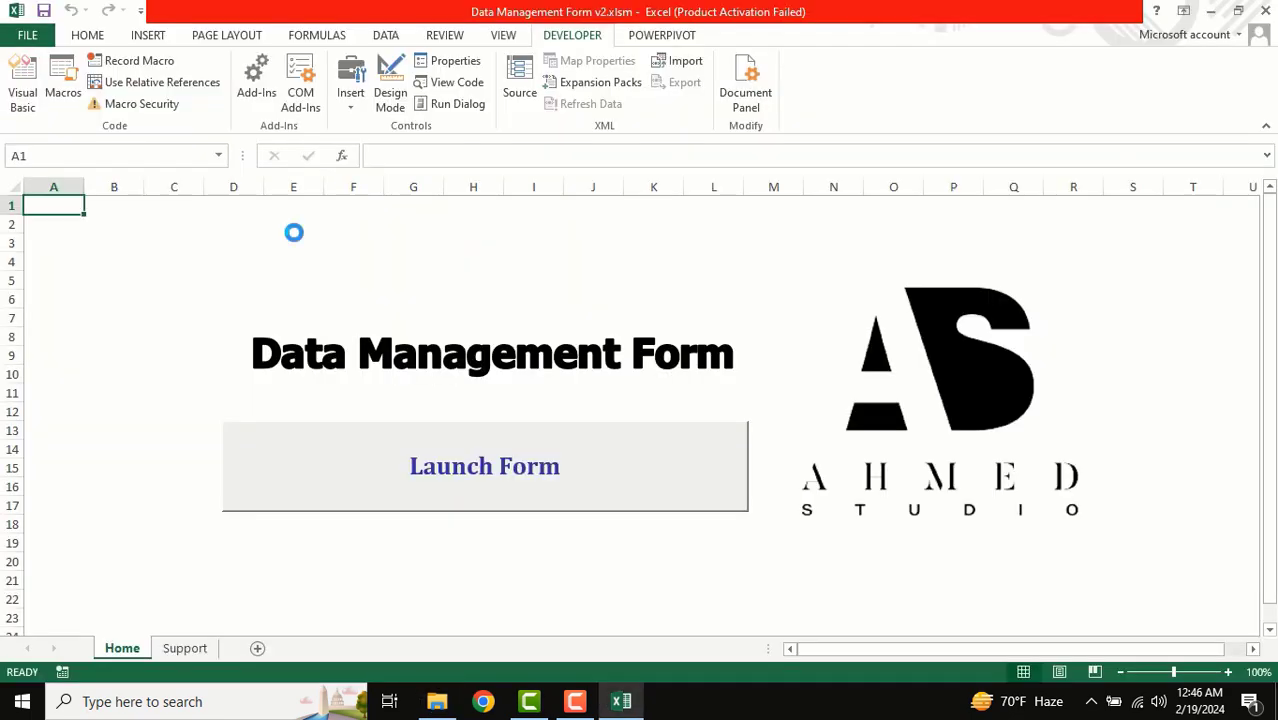
- Review the new Test record in row 5 and the Information, IN and OUT headers
{"action": "left_click_drag", "start_coordinate": [48, 281], "coordinate": [970, 281]}
{"action": "left_click", "coordinate": [805, 317]}
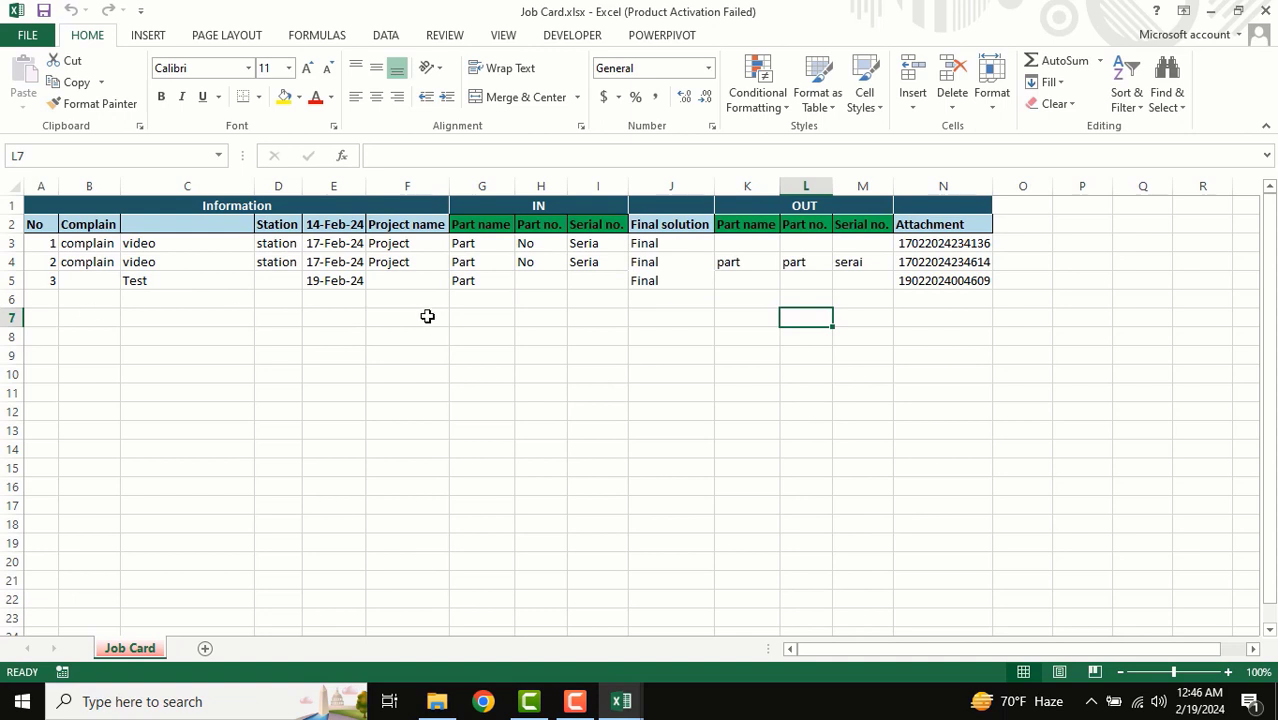
{"action": "left_click", "coordinate": [222, 205]}
{"action": "left_click", "coordinate": [620, 204]}
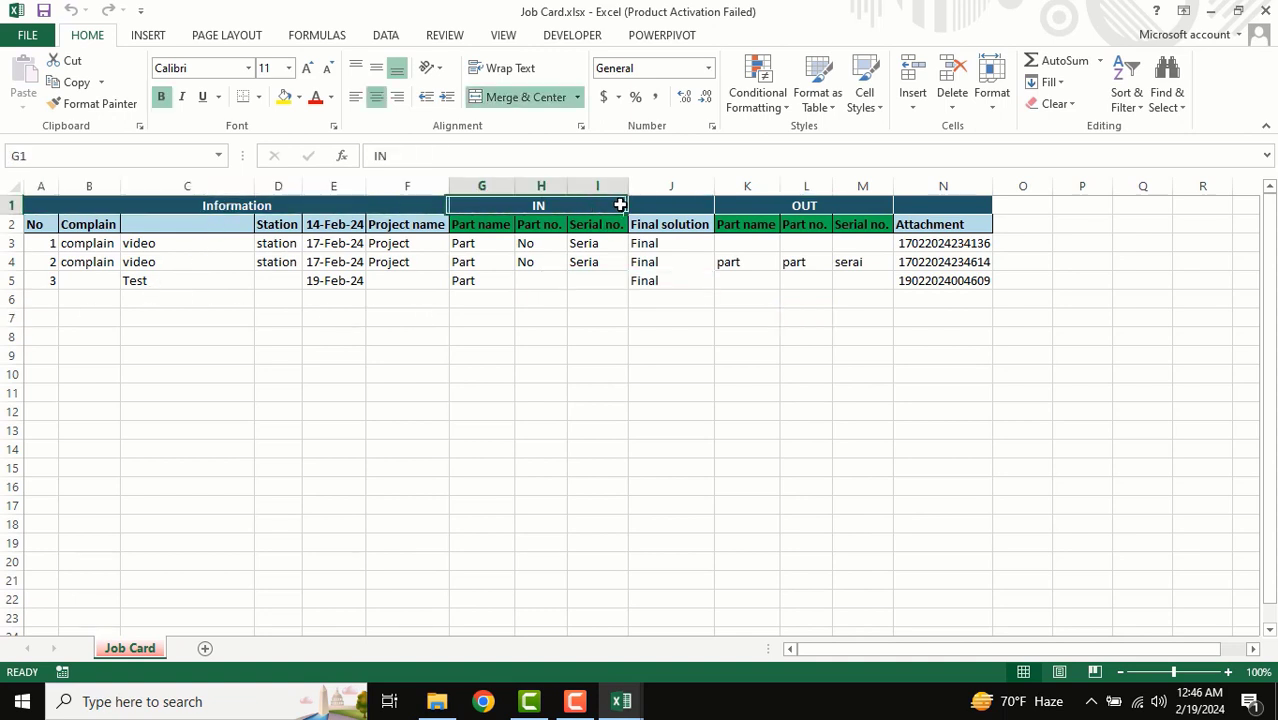
{"action": "left_click", "coordinate": [814, 203]}
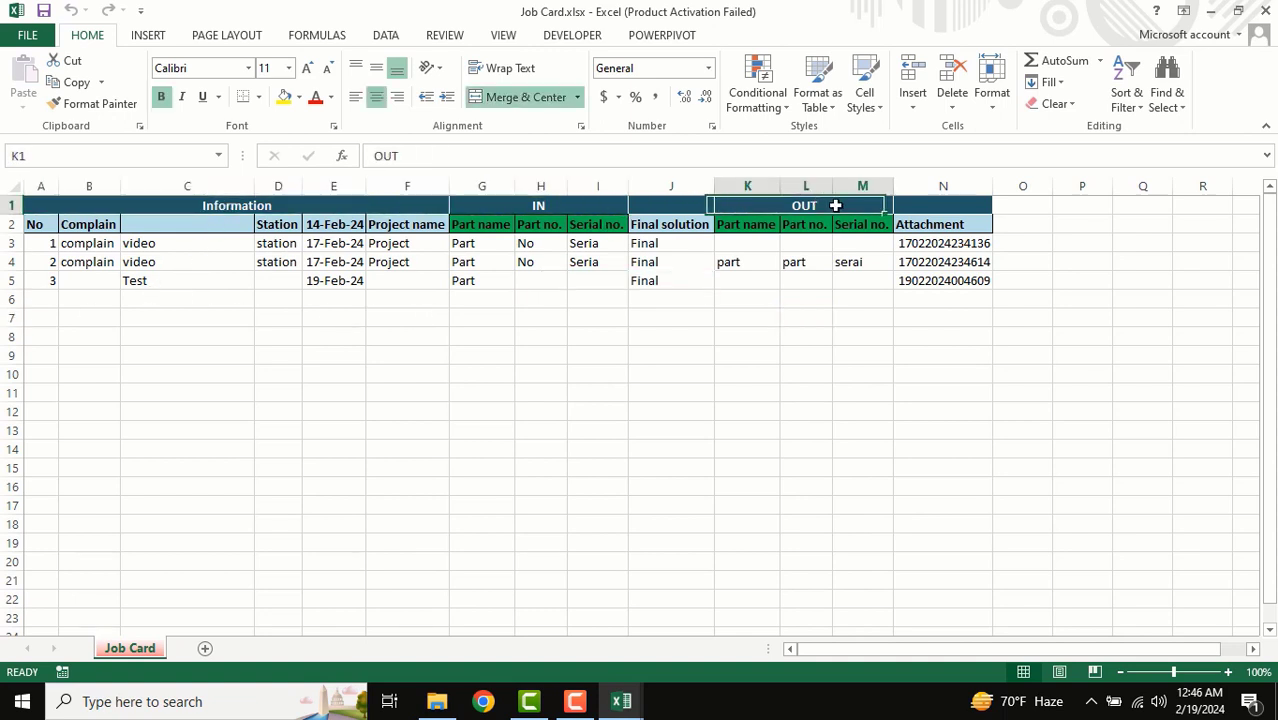
- Close Job Card.xlsx and relaunch the form on the Tape Inspection tab
{"action": "left_click", "coordinate": [1268, 12]}
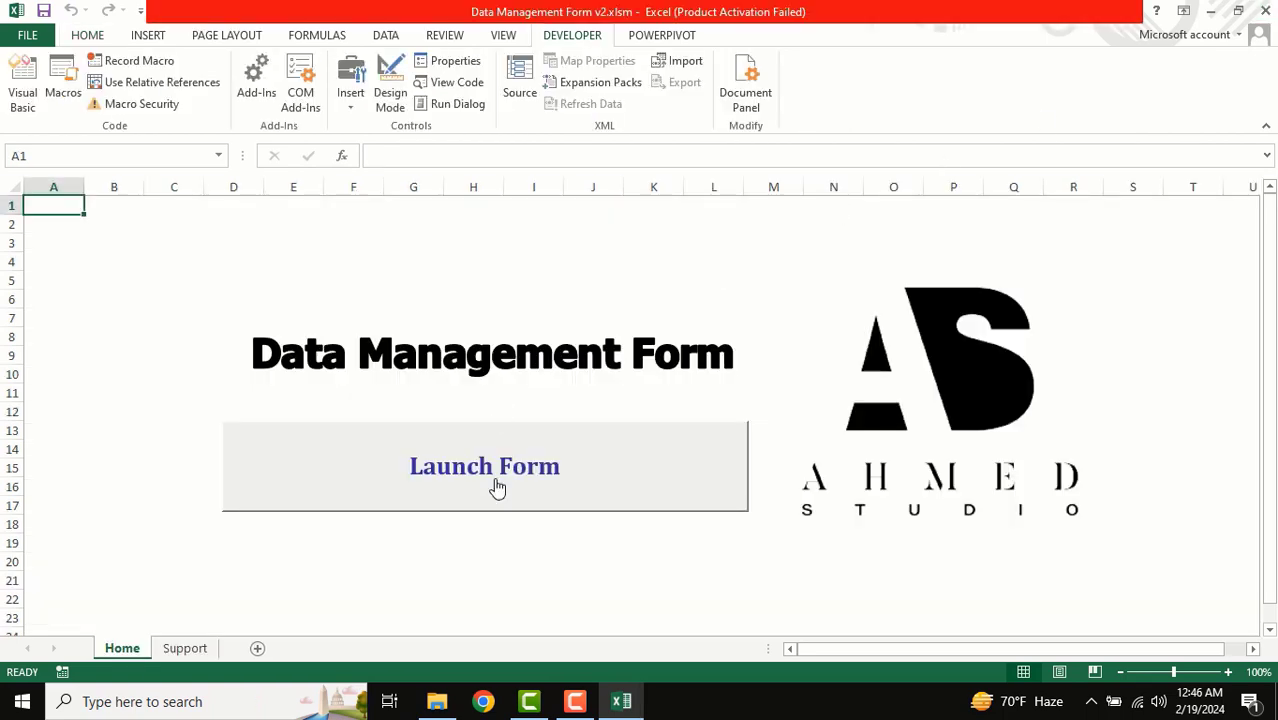
{"action": "left_click", "coordinate": [494, 484]}
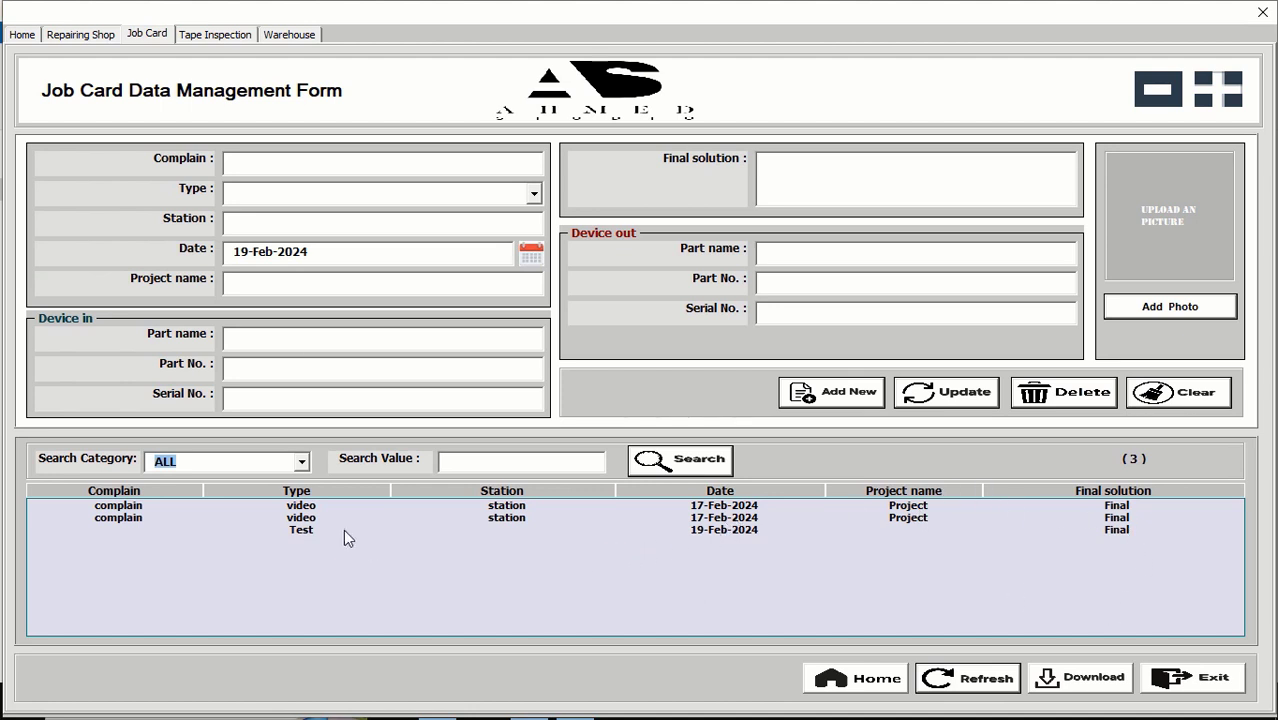
{"action": "left_click", "coordinate": [215, 35]}
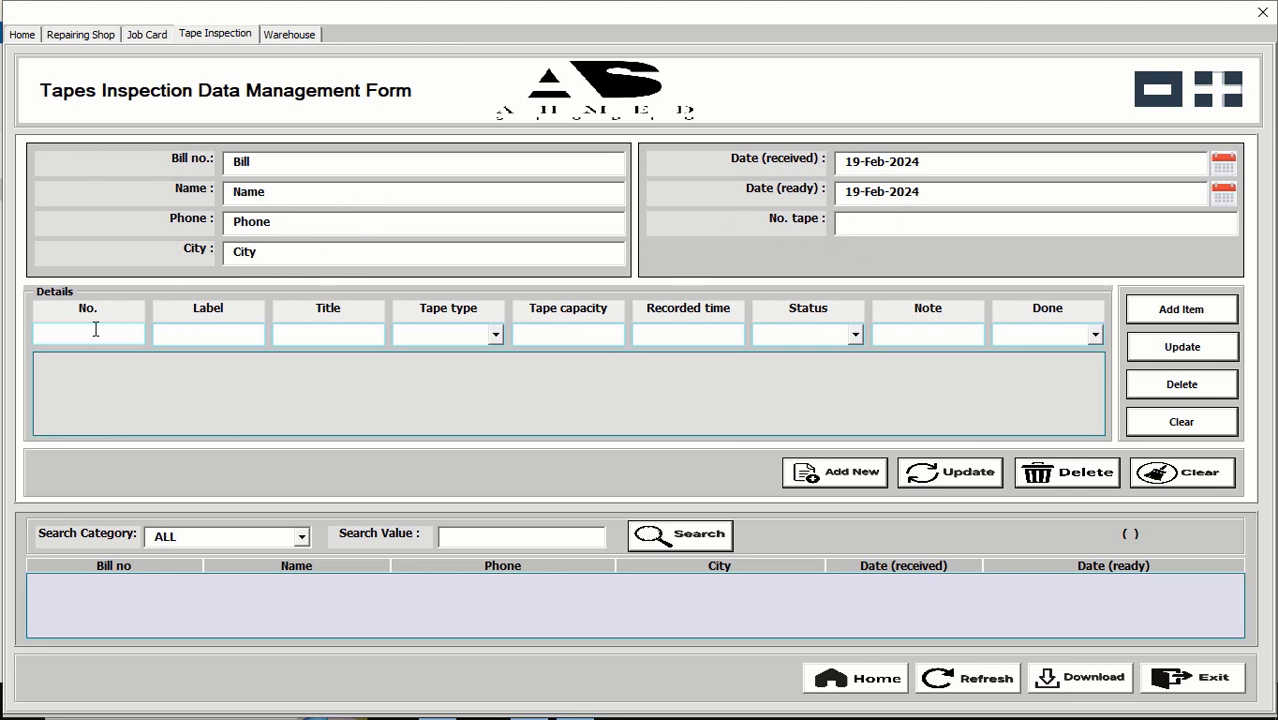
- Add tape item 1: type Tape Type, capacity 'capacity', status Status, done Yes
{"action": "type", "text": "1"}
{"action": "left_click", "coordinate": [494, 335]}
{"action": "left_click", "coordinate": [440, 362]}
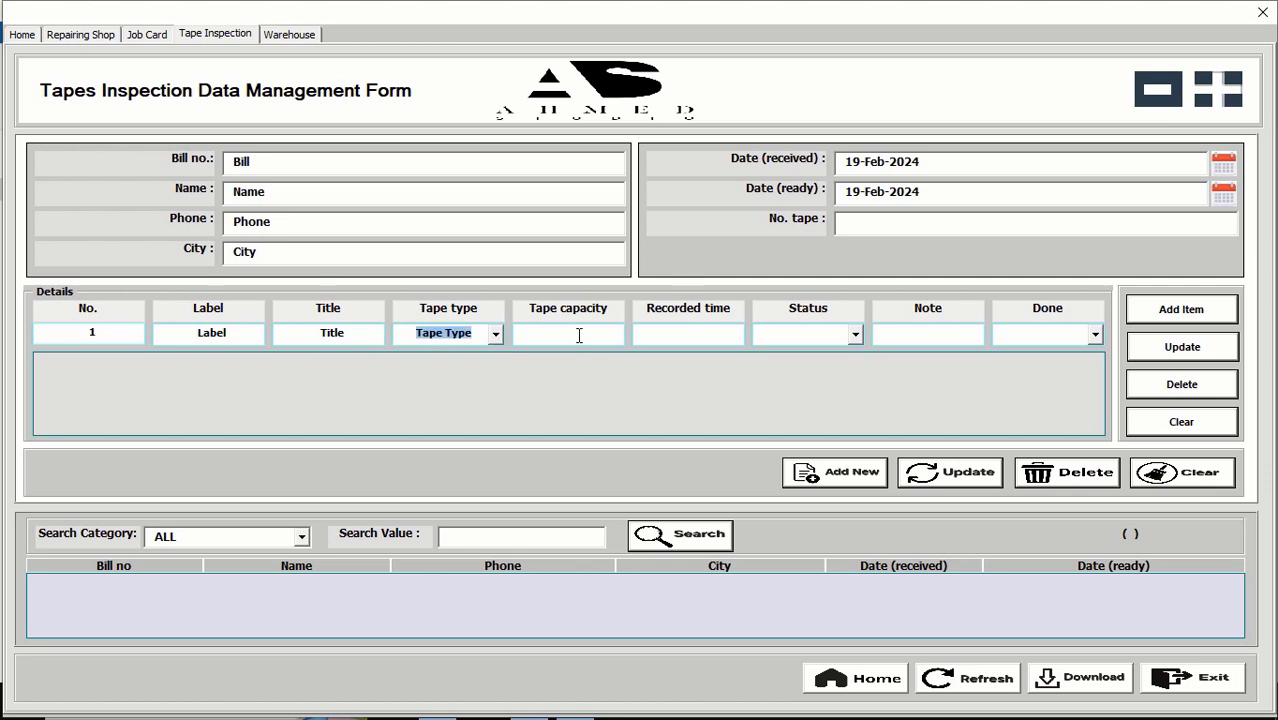
{"action": "left_click", "coordinate": [578, 335]}
{"action": "type", "text": "capaci"}
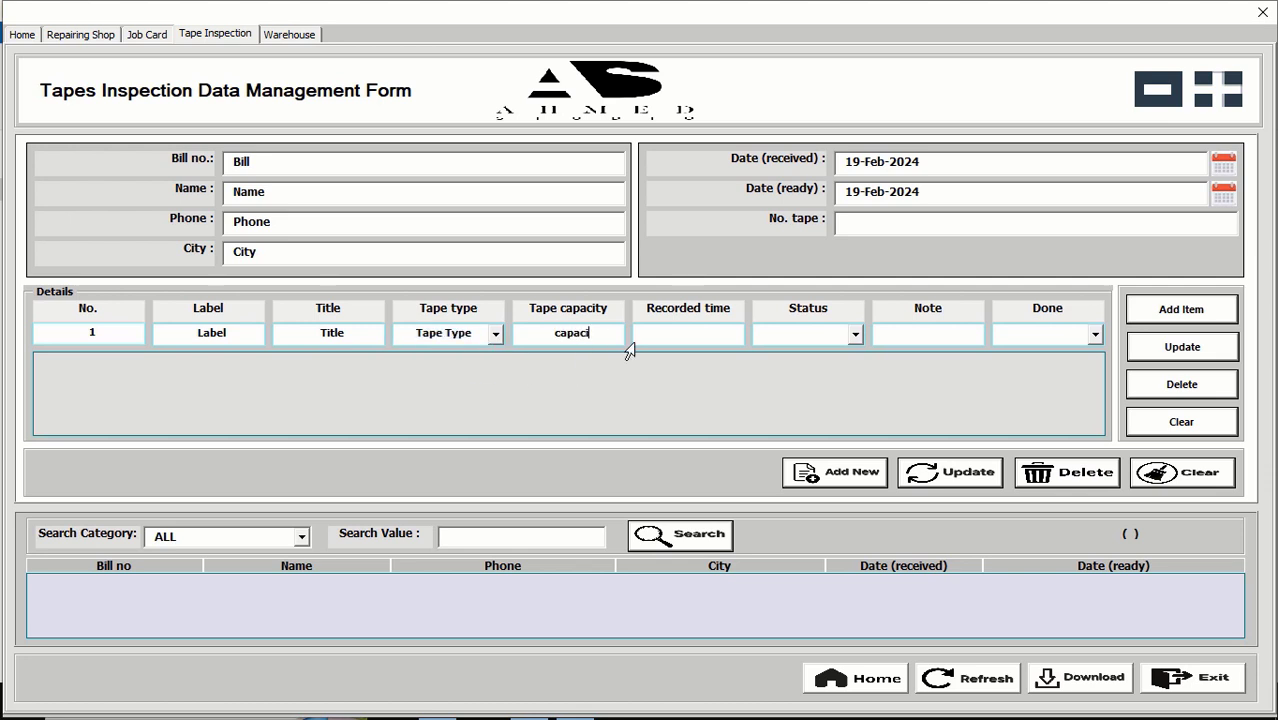
{"action": "type", "text": "ty"}
{"action": "left_click", "coordinate": [820, 336]}
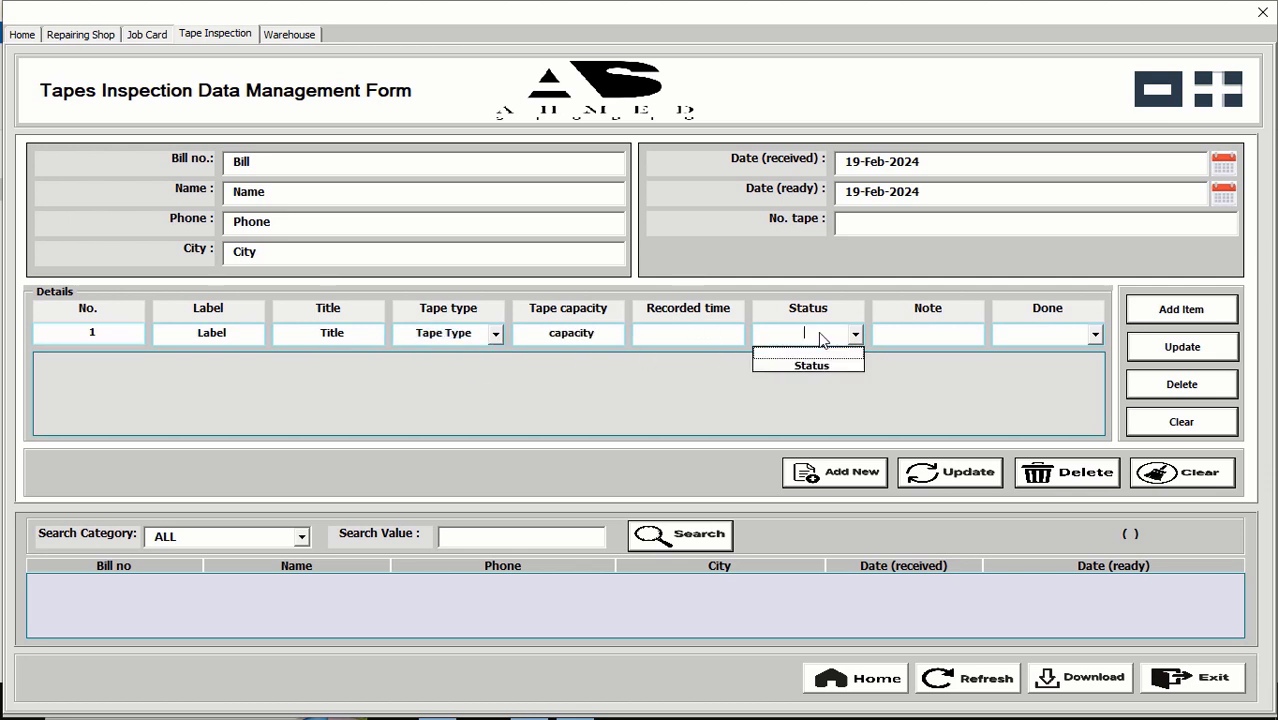
{"action": "left_click", "coordinate": [812, 366]}
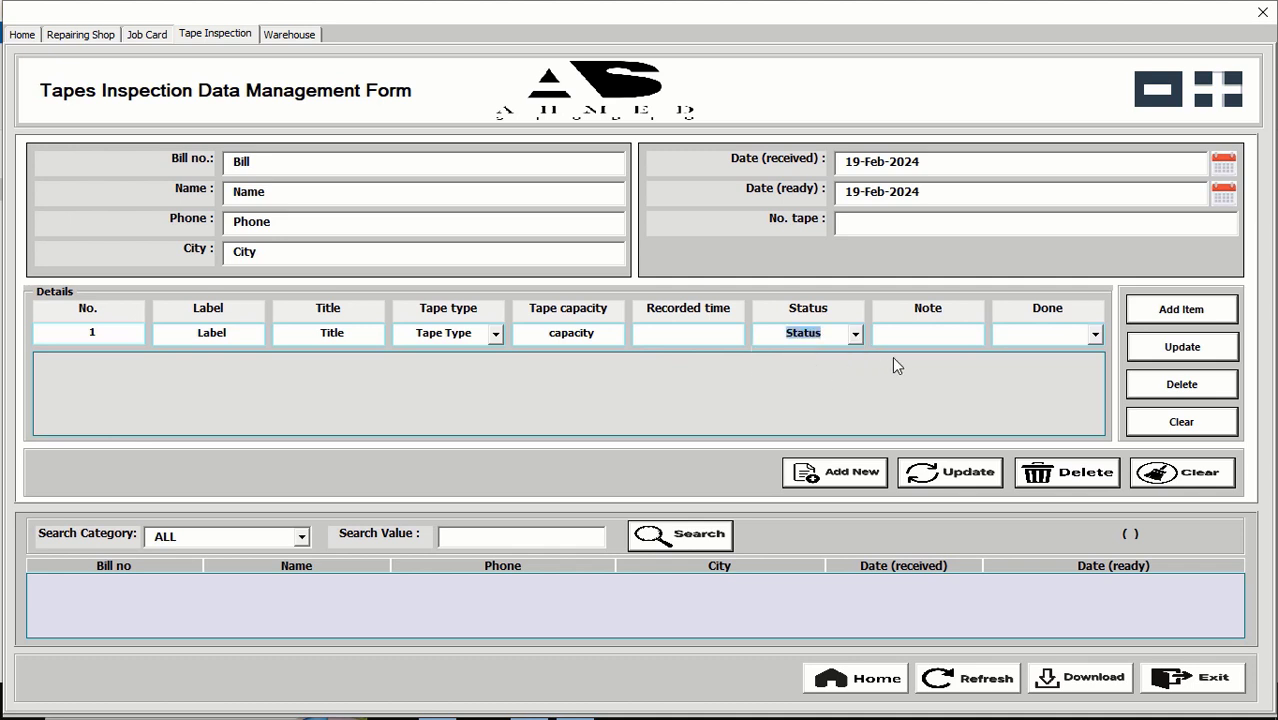
{"action": "left_click", "coordinate": [959, 332]}
{"action": "left_click", "coordinate": [1061, 334]}
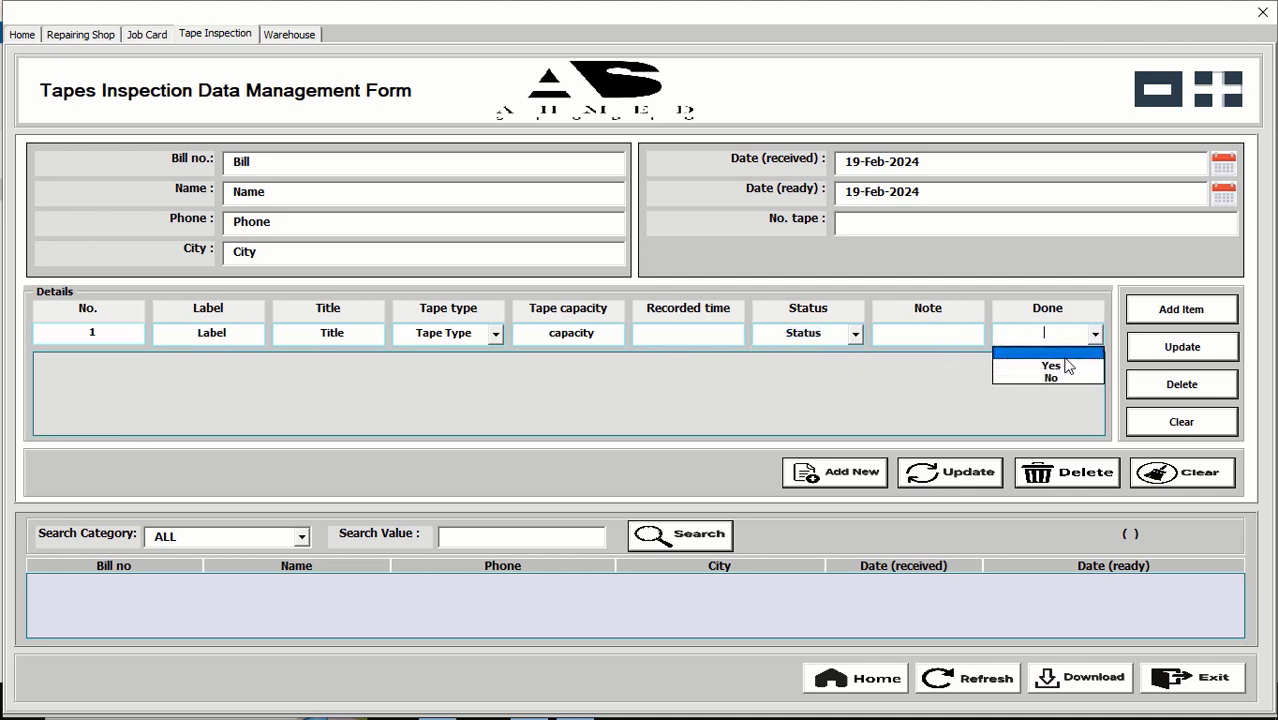
{"action": "left_click", "coordinate": [1062, 366]}
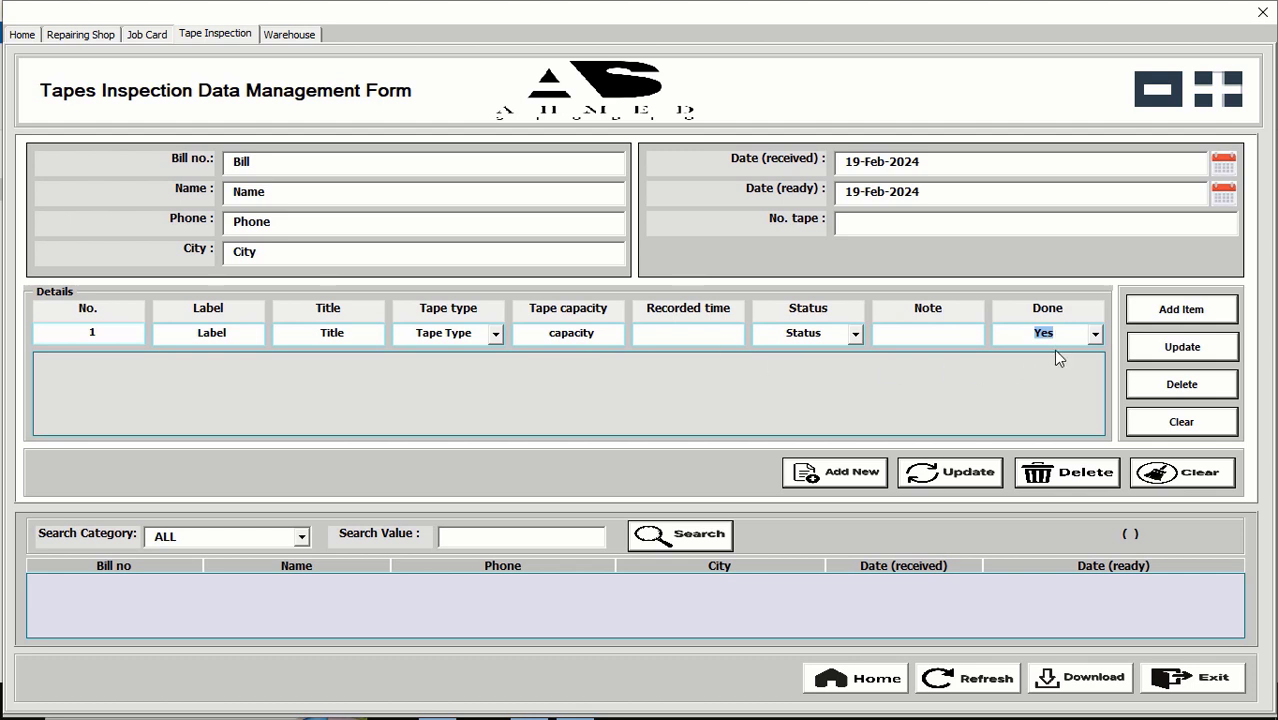
{"action": "left_click", "coordinate": [1184, 311]}
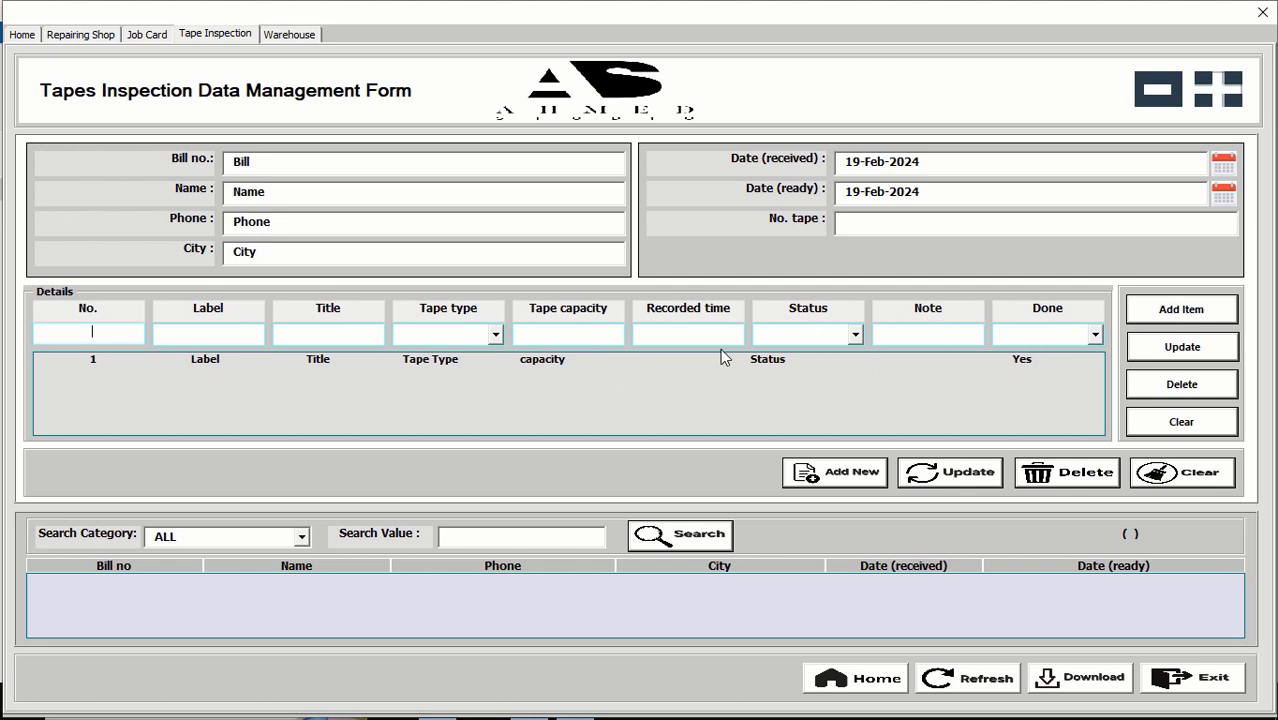
- Add tape item 2: type Tape Type, capacity 'weew', recorded time 'ewew', status Status, note 'ewew'
{"action": "type", "text": "2"}
{"action": "left_click", "coordinate": [192, 336]}
{"action": "left_click", "coordinate": [495, 334]}
{"action": "left_click", "coordinate": [446, 363]}
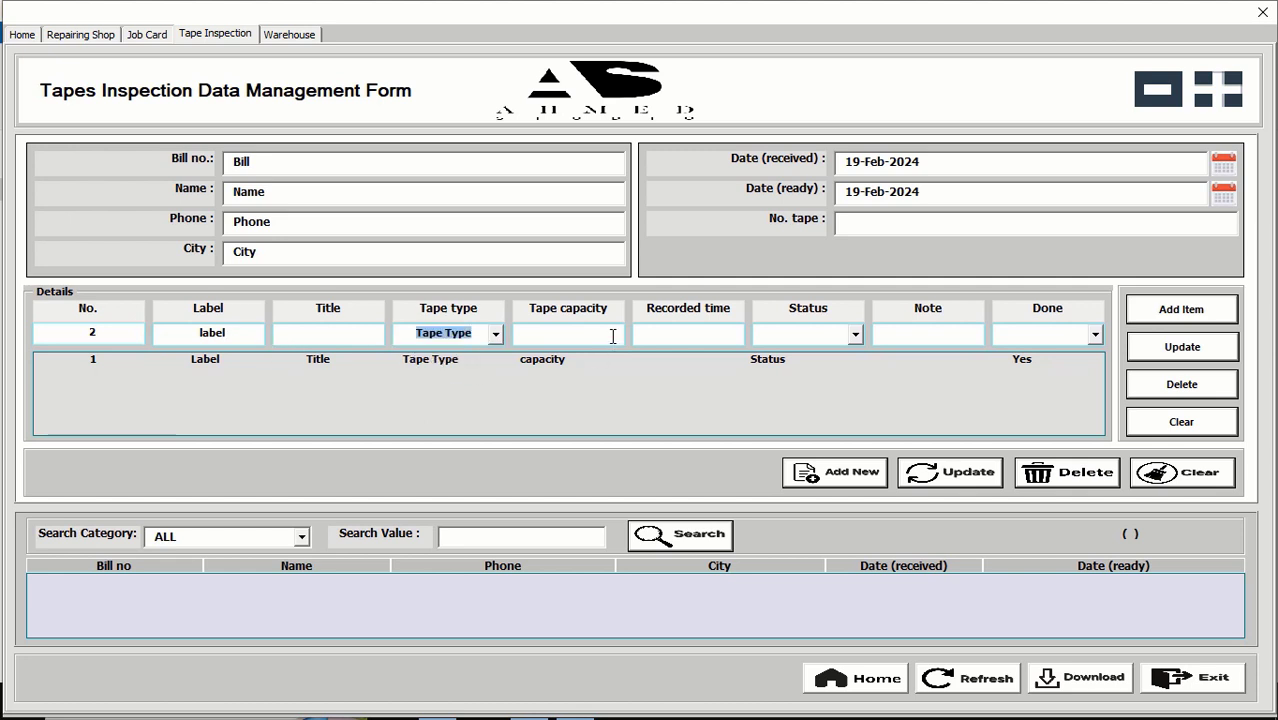
{"action": "left_click", "coordinate": [612, 336]}
{"action": "type", "text": "weew"}
{"action": "left_click", "coordinate": [655, 336]}
{"action": "type", "text": "ewew"}
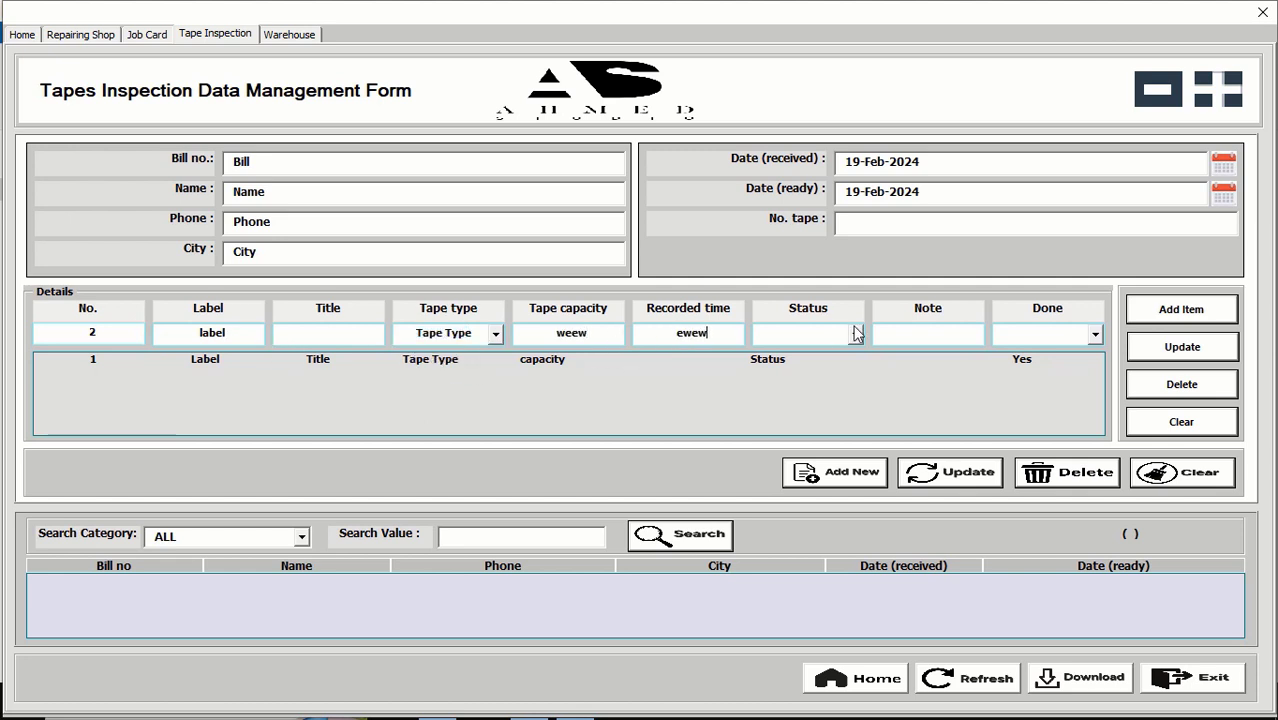
{"action": "left_click", "coordinate": [850, 334]}
{"action": "left_click", "coordinate": [805, 362]}
{"action": "left_click", "coordinate": [946, 340]}
{"action": "type", "text": "ewew"}
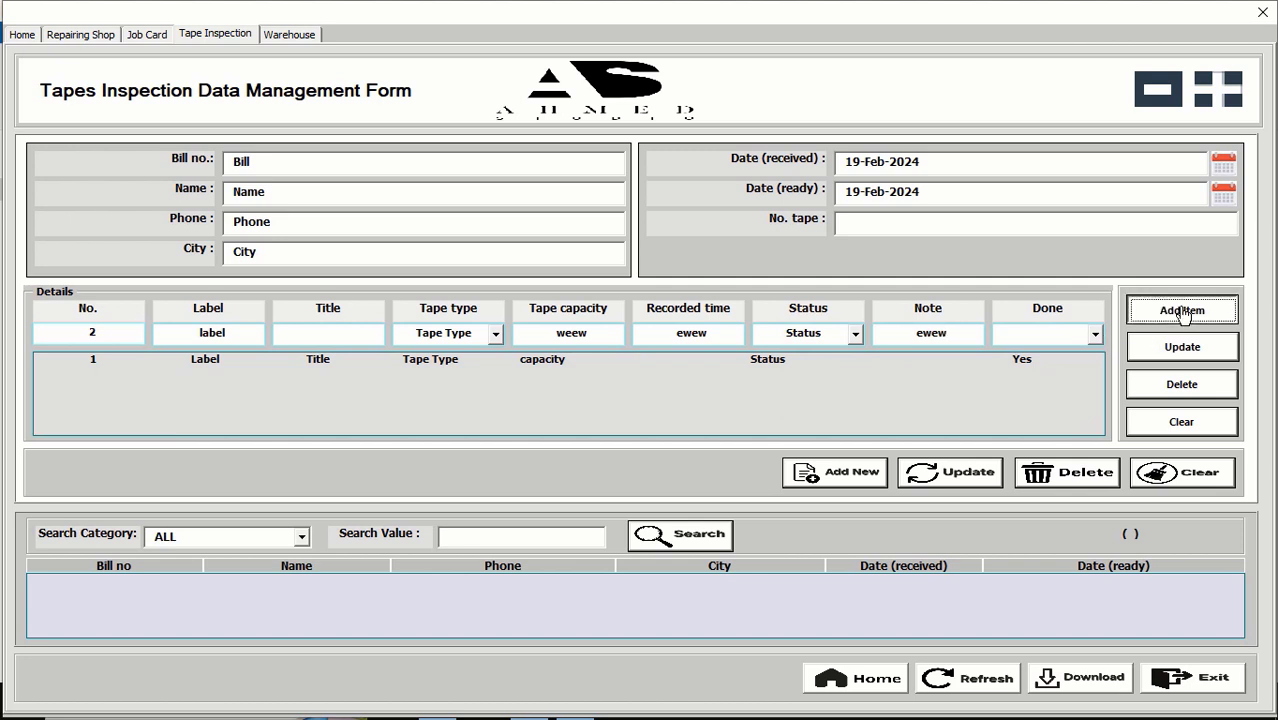
{"action": "left_click", "coordinate": [1178, 312]}
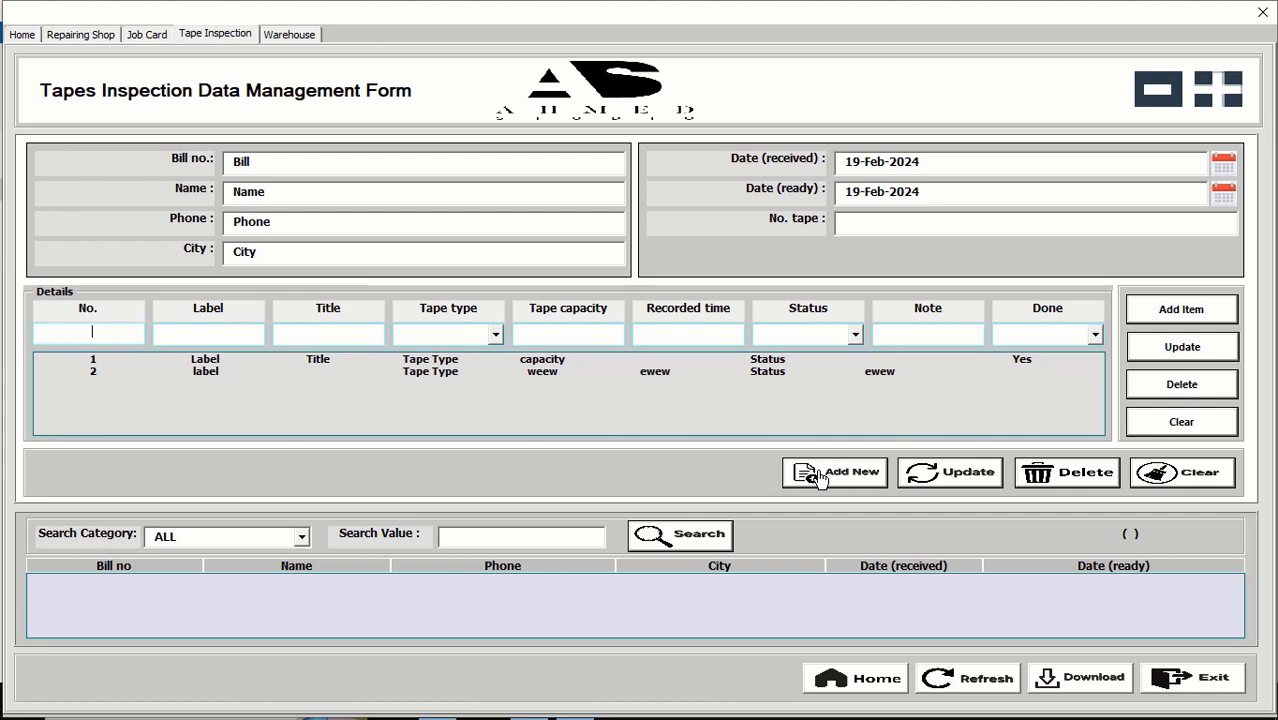
- Save the Bill tape inspection record and close the form
{"action": "left_click", "coordinate": [874, 477]}
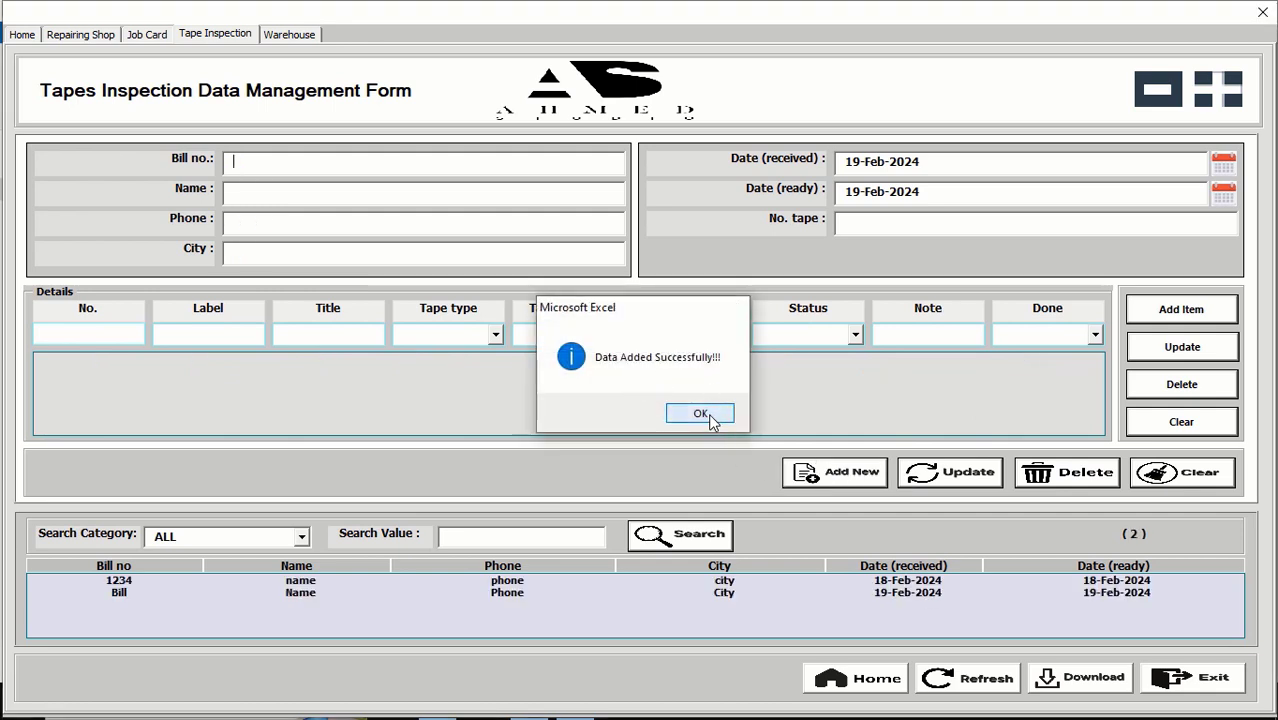
{"action": "left_click", "coordinate": [702, 414]}
{"action": "left_click", "coordinate": [1261, 16]}
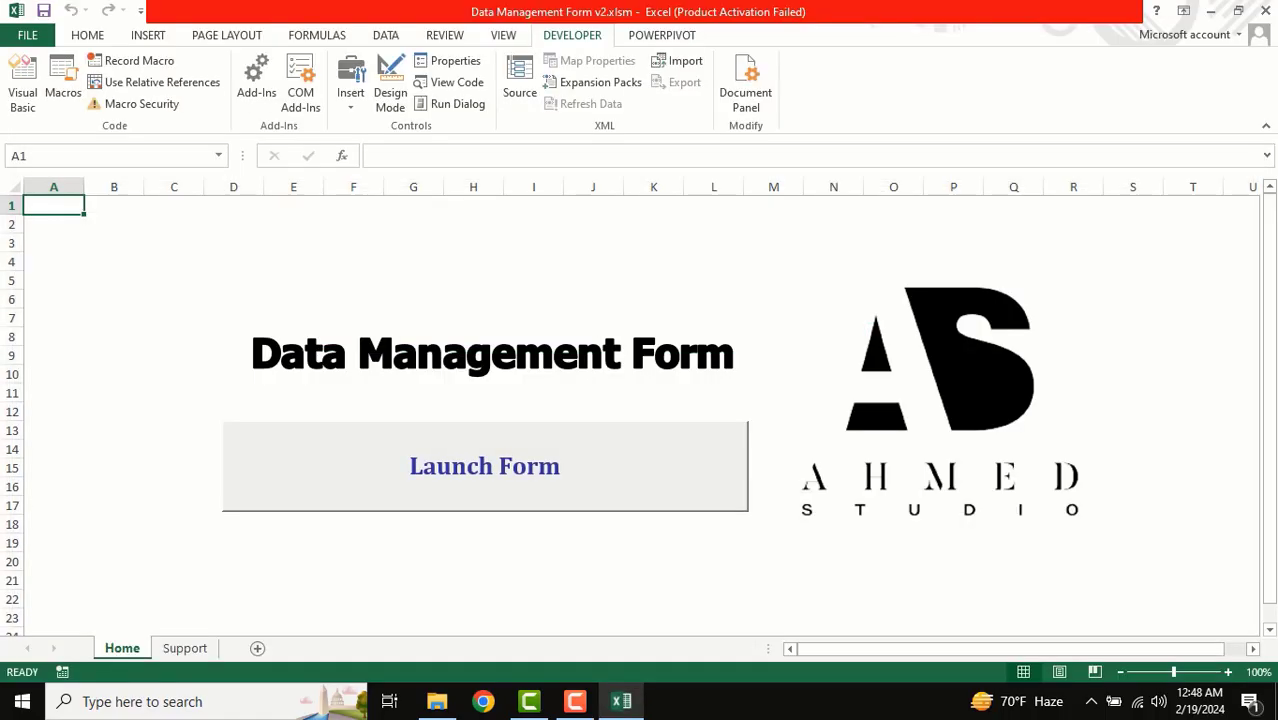
{"action": "left_click", "coordinate": [437, 701]}
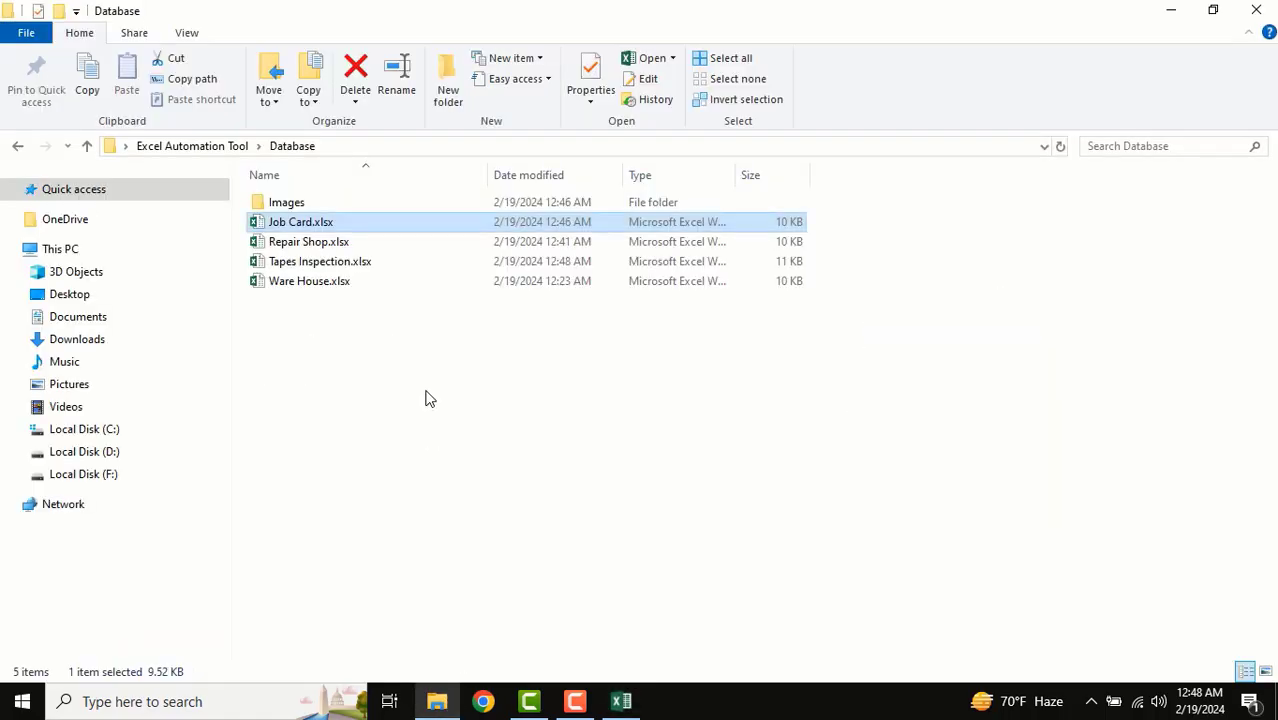
{"action": "double_click", "coordinate": [287, 263]}
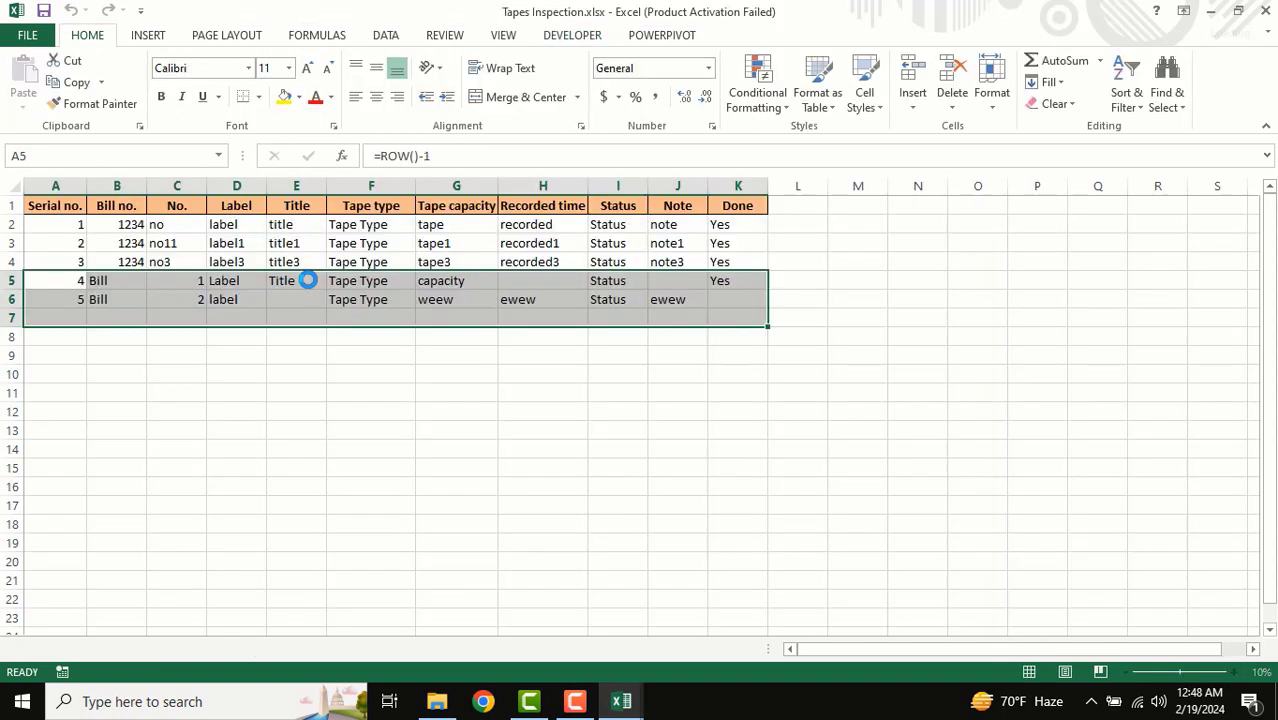
{"action": "left_click", "coordinate": [268, 484]}
{"action": "left_click", "coordinate": [153, 648]}
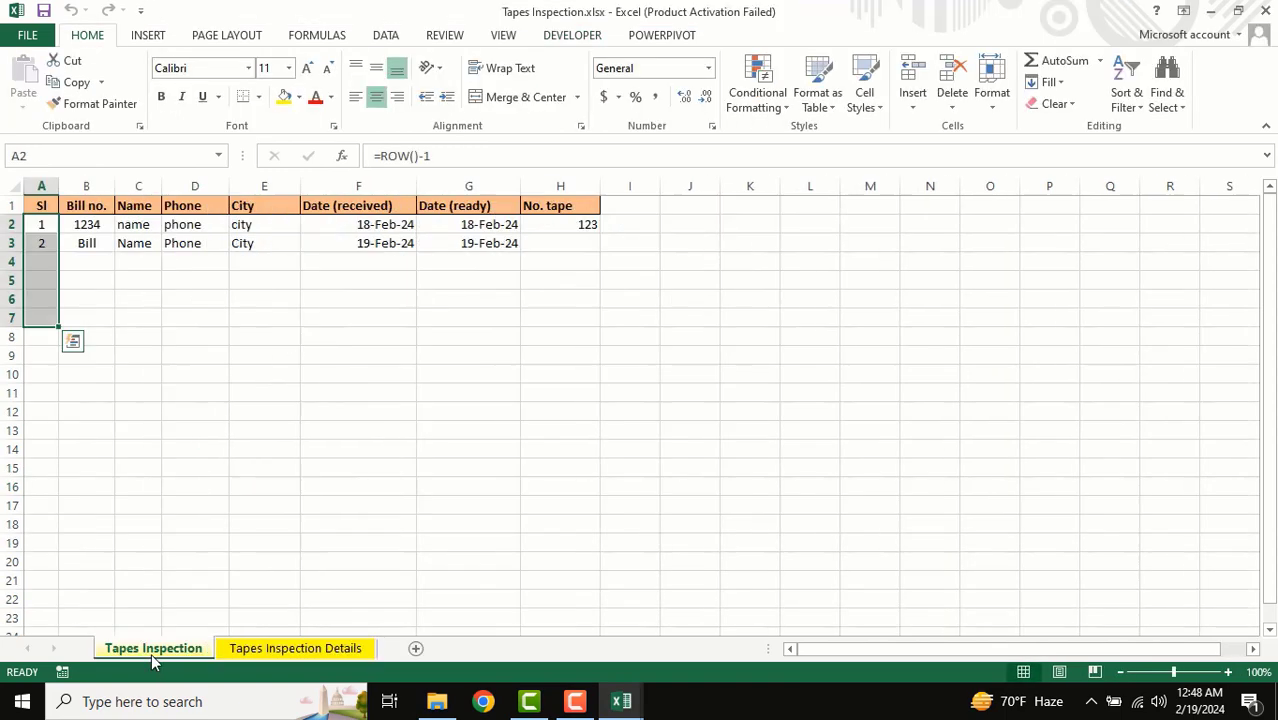
{"action": "left_click_drag", "start_coordinate": [37, 241], "coordinate": [556, 243]}
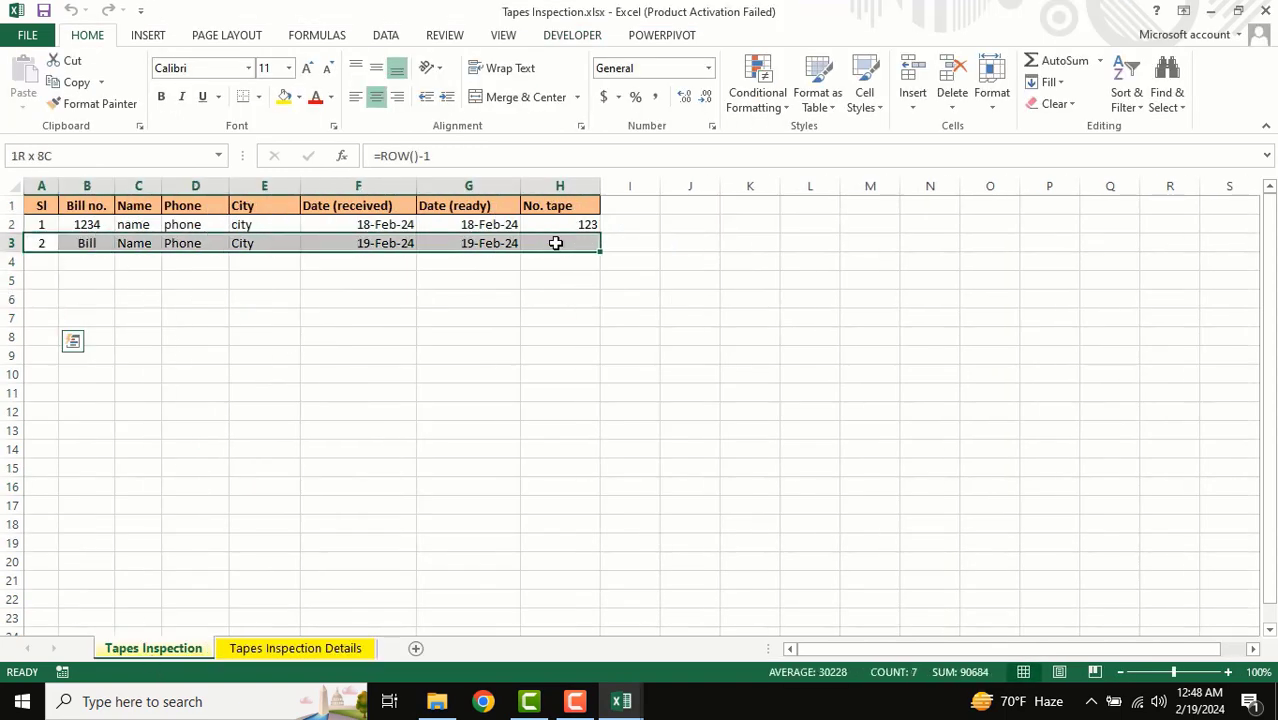
{"action": "left_click", "coordinate": [468, 392]}
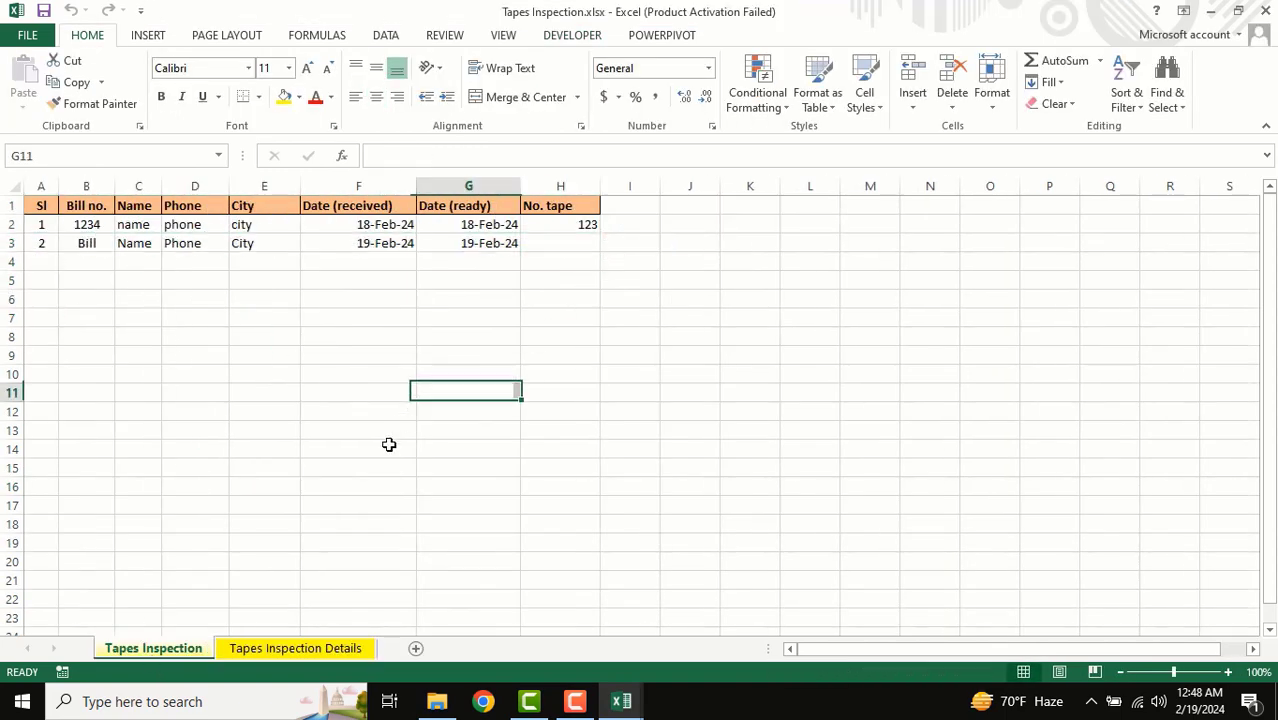
{"action": "left_click", "coordinate": [289, 648]}
{"action": "left_click", "coordinate": [176, 486]}
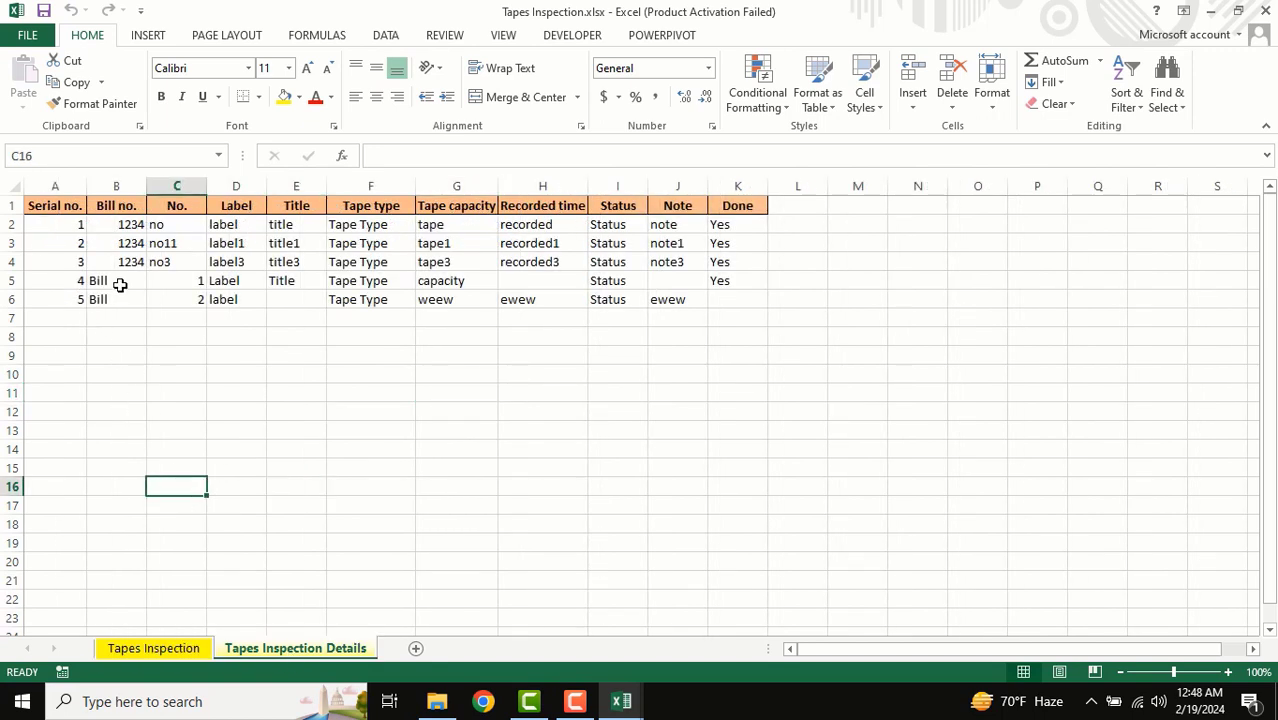
{"action": "left_click_drag", "start_coordinate": [60, 281], "coordinate": [714, 296]}
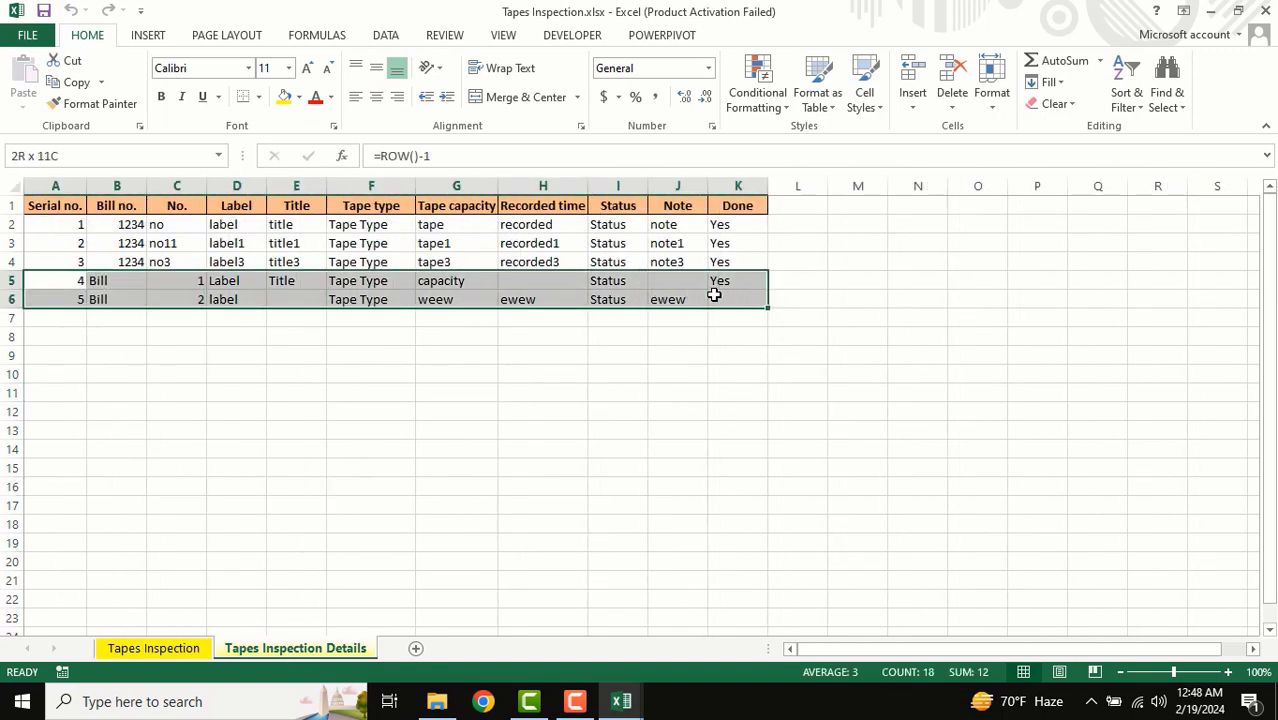
{"action": "left_click", "coordinate": [371, 392]}
{"action": "left_click_drag", "start_coordinate": [12, 282], "coordinate": [12, 303]}
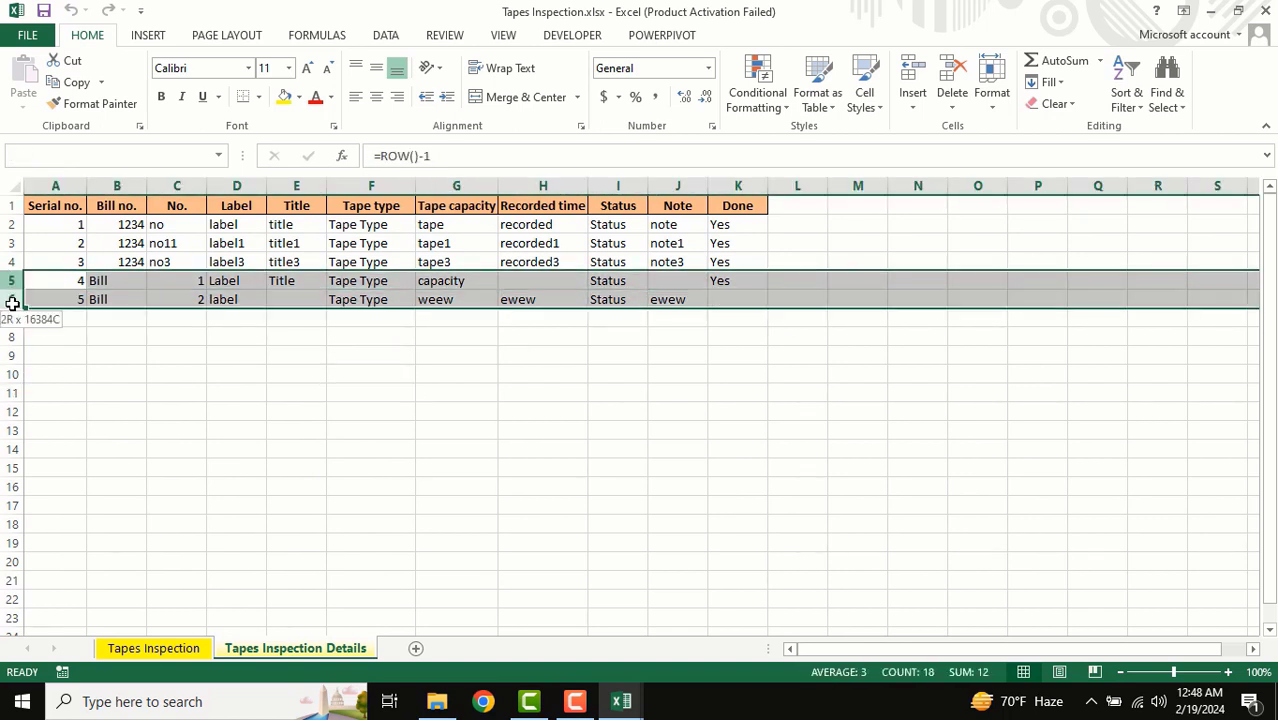
{"action": "left_click", "coordinate": [112, 652]}
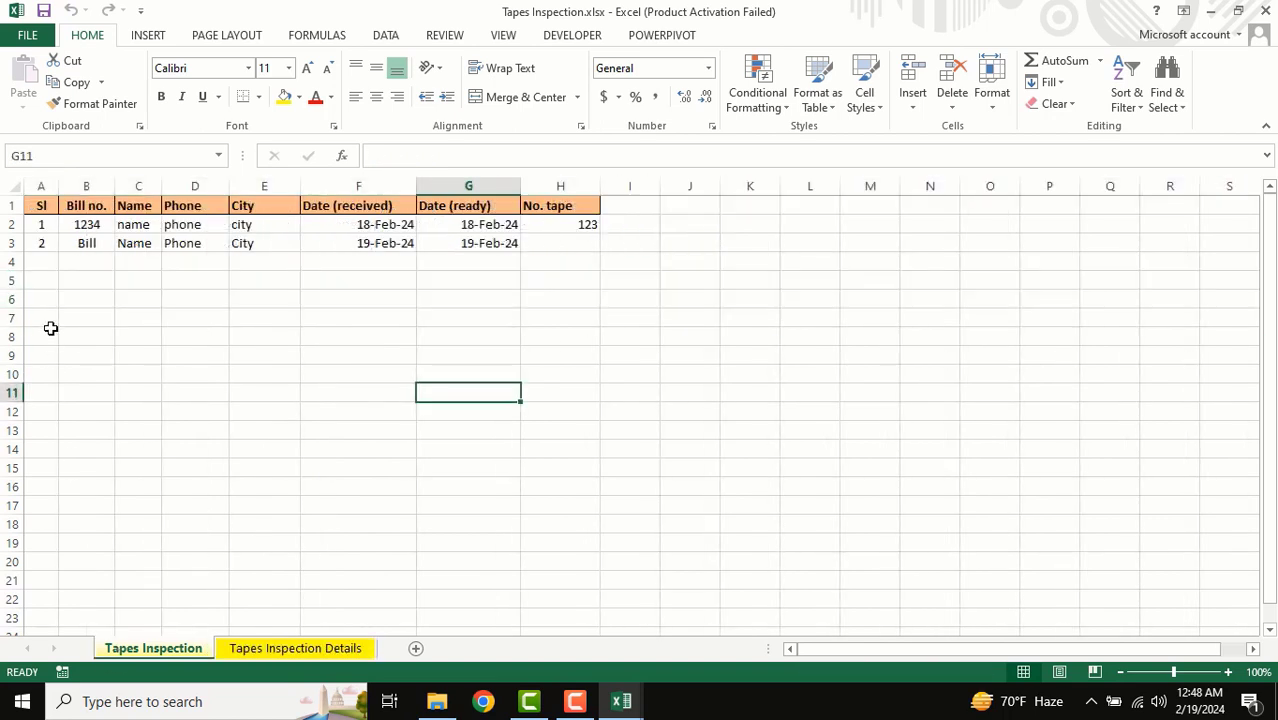
{"action": "left_click", "coordinate": [68, 244]}
{"action": "left_click", "coordinate": [299, 648]}
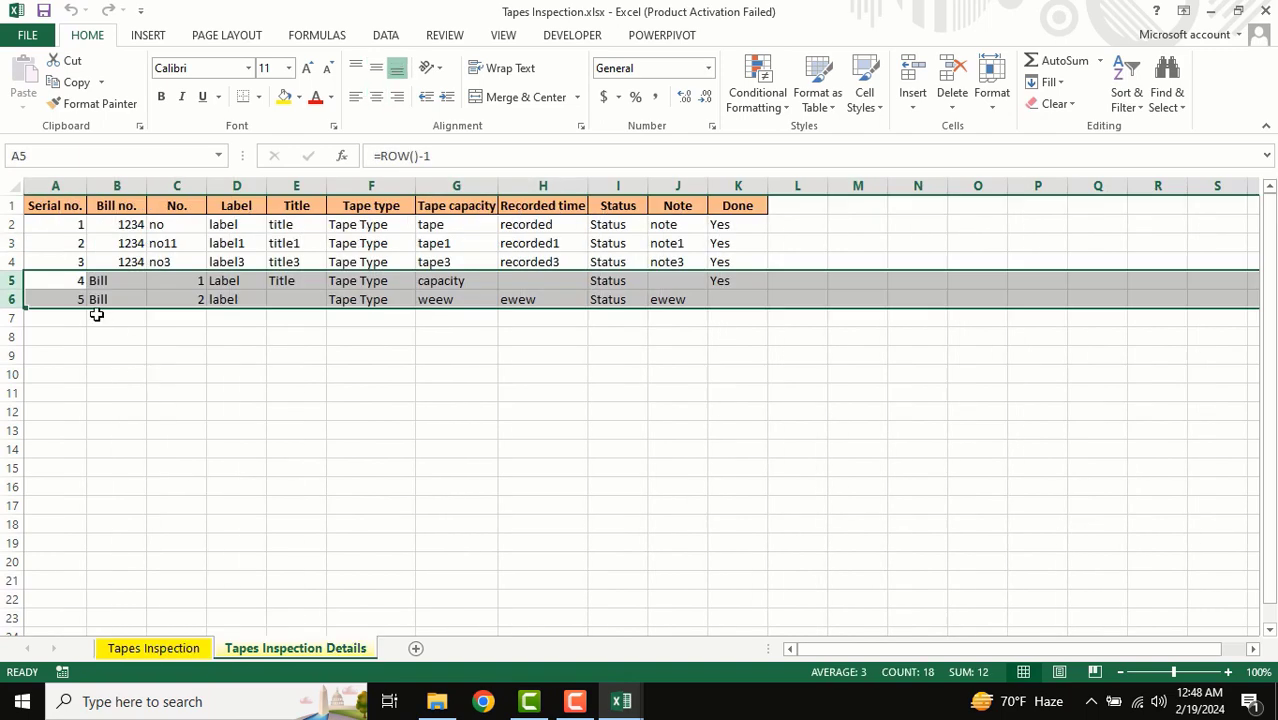
{"action": "left_click_drag", "start_coordinate": [96, 284], "coordinate": [100, 297]}
{"action": "left_click", "coordinate": [328, 338]}
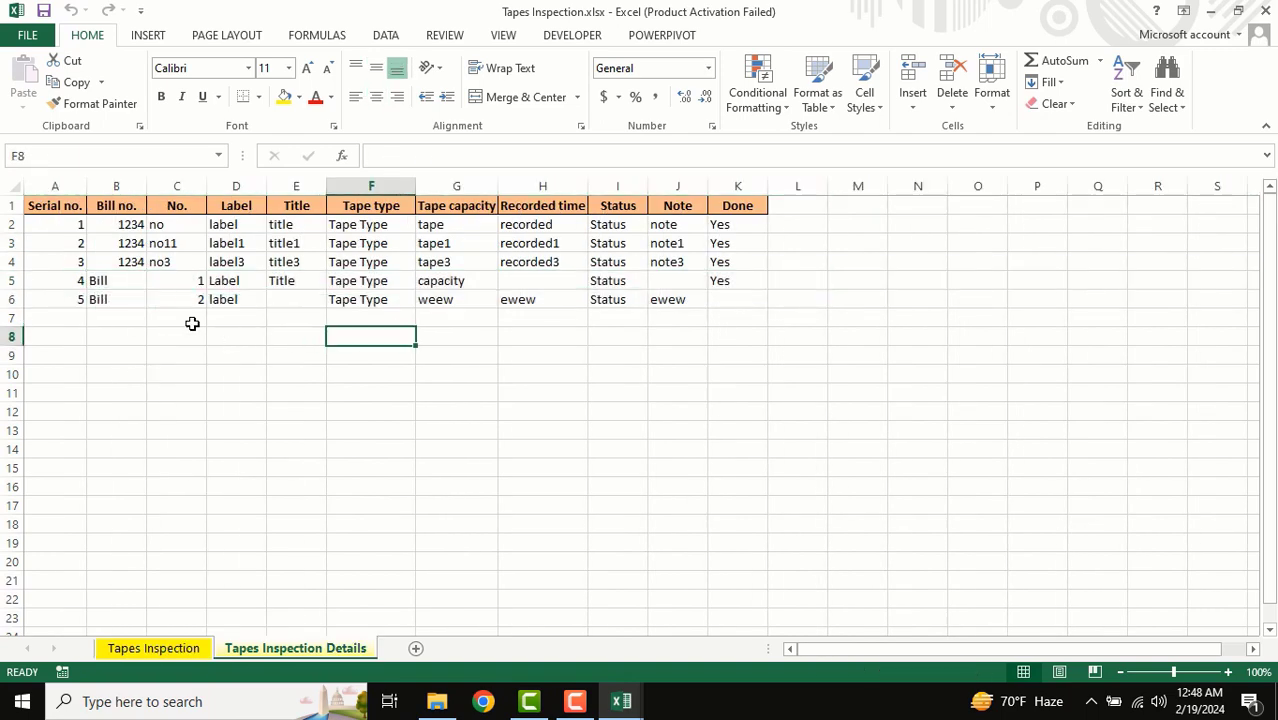
{"action": "left_click", "coordinate": [142, 650]}
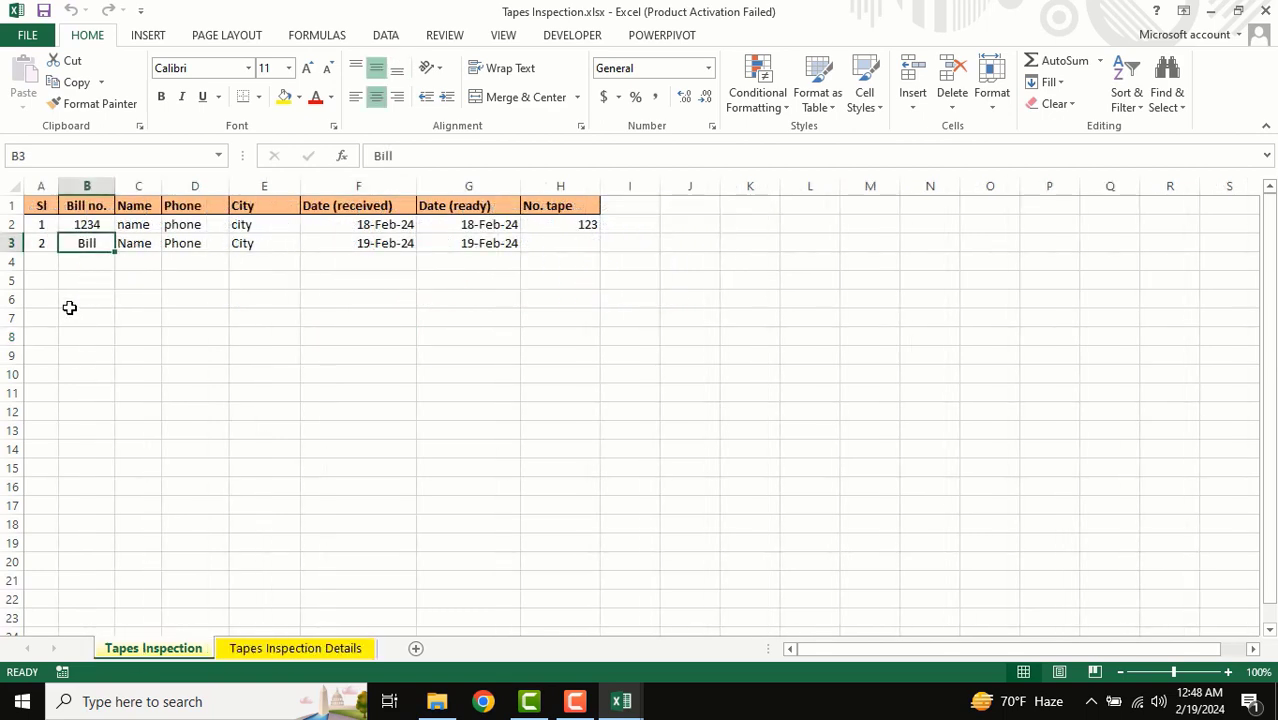
{"action": "left_click", "coordinate": [325, 653]}
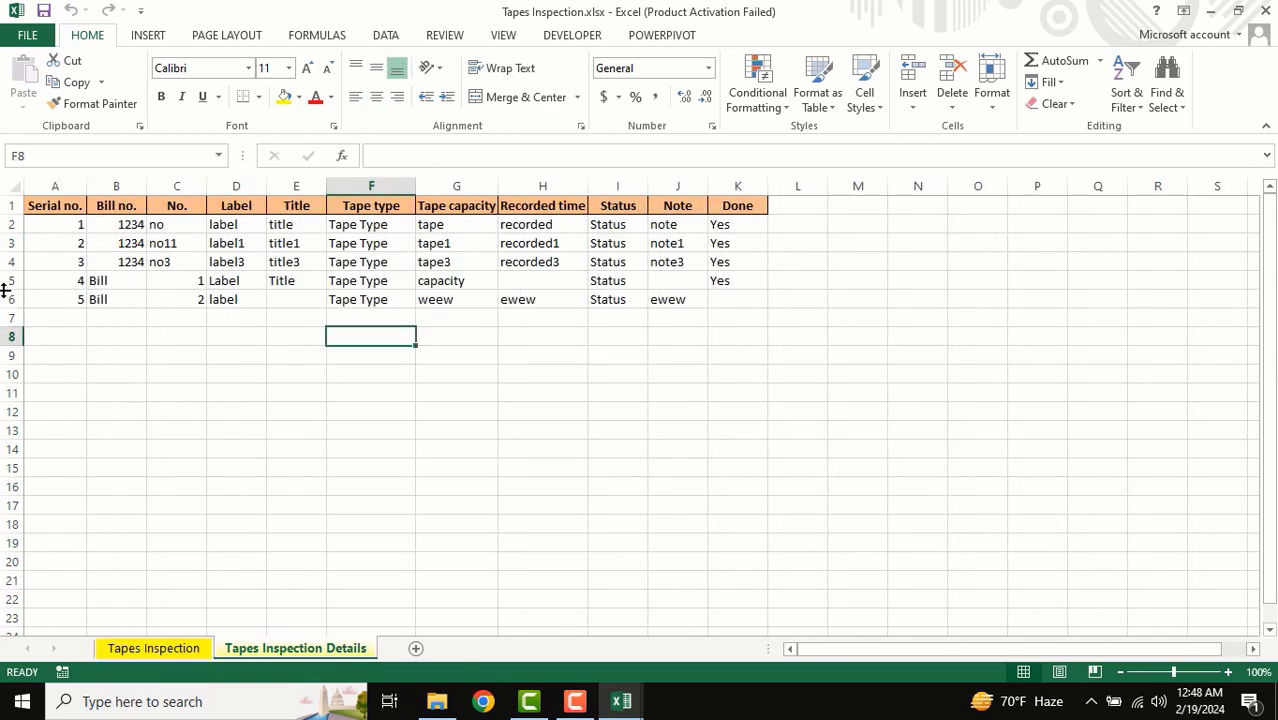
{"action": "left_click_drag", "start_coordinate": [9, 290], "coordinate": [11, 291]}
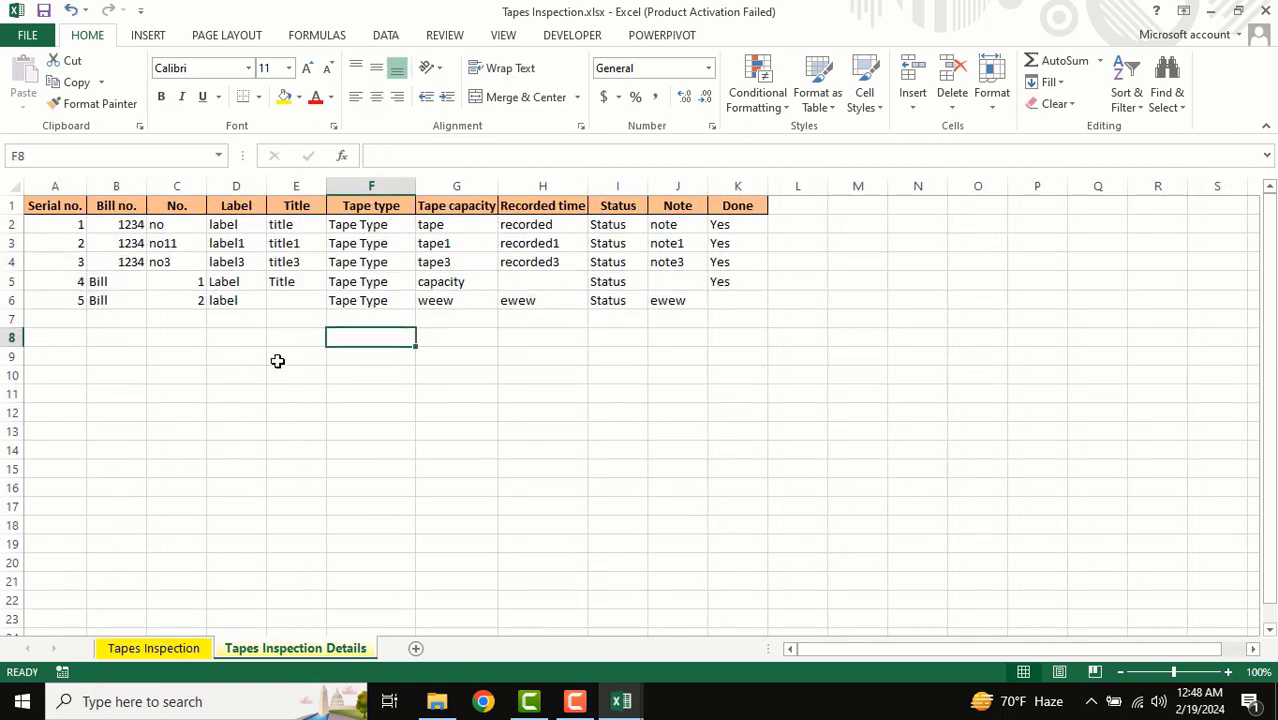
{"action": "left_click", "coordinate": [342, 362]}
{"action": "left_click", "coordinate": [153, 648]}
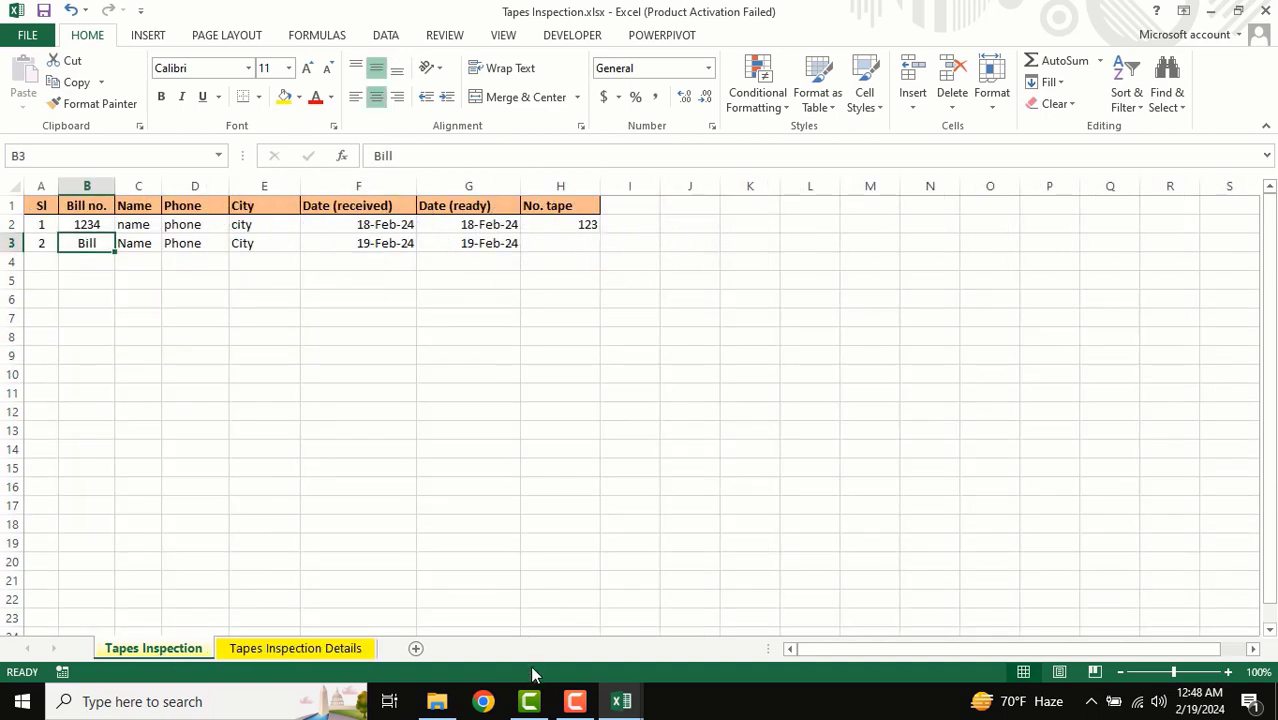
{"action": "left_click", "coordinate": [1265, 11]}
- Discard workbook changes, relaunch the form, and load the Bill inspection record
{"action": "left_click", "coordinate": [639, 370]}
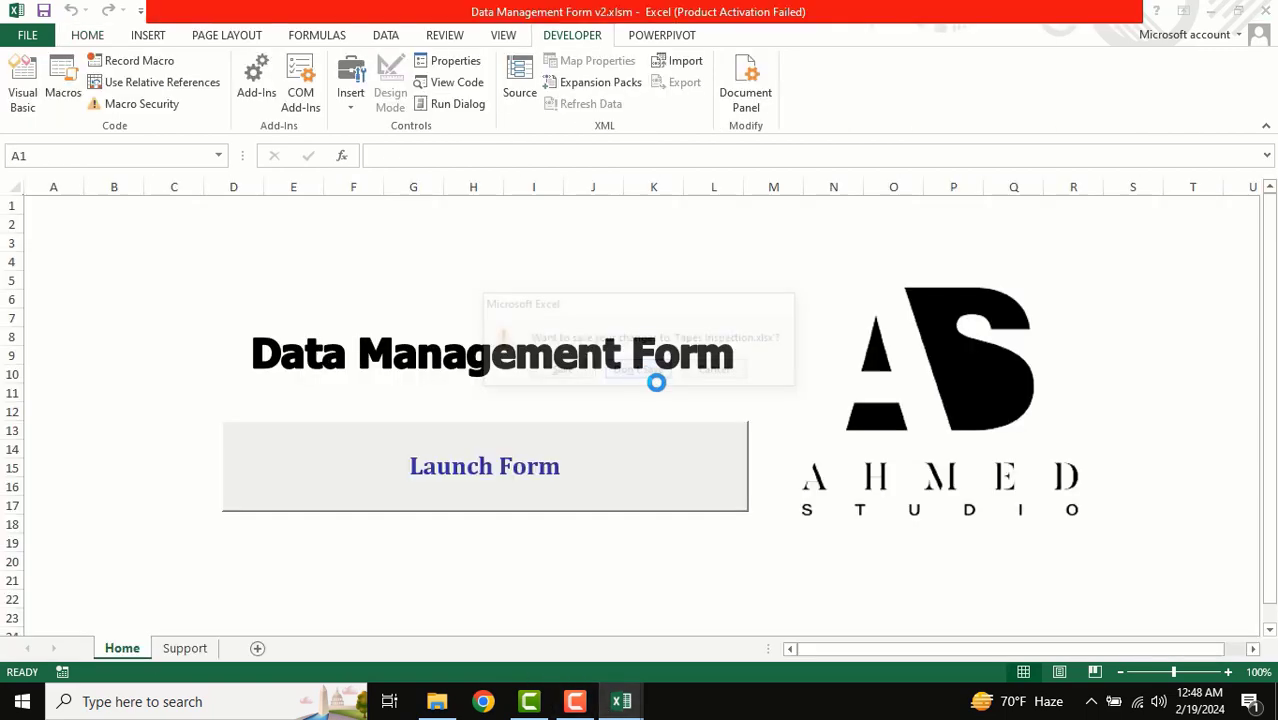
{"action": "left_click", "coordinate": [456, 446]}
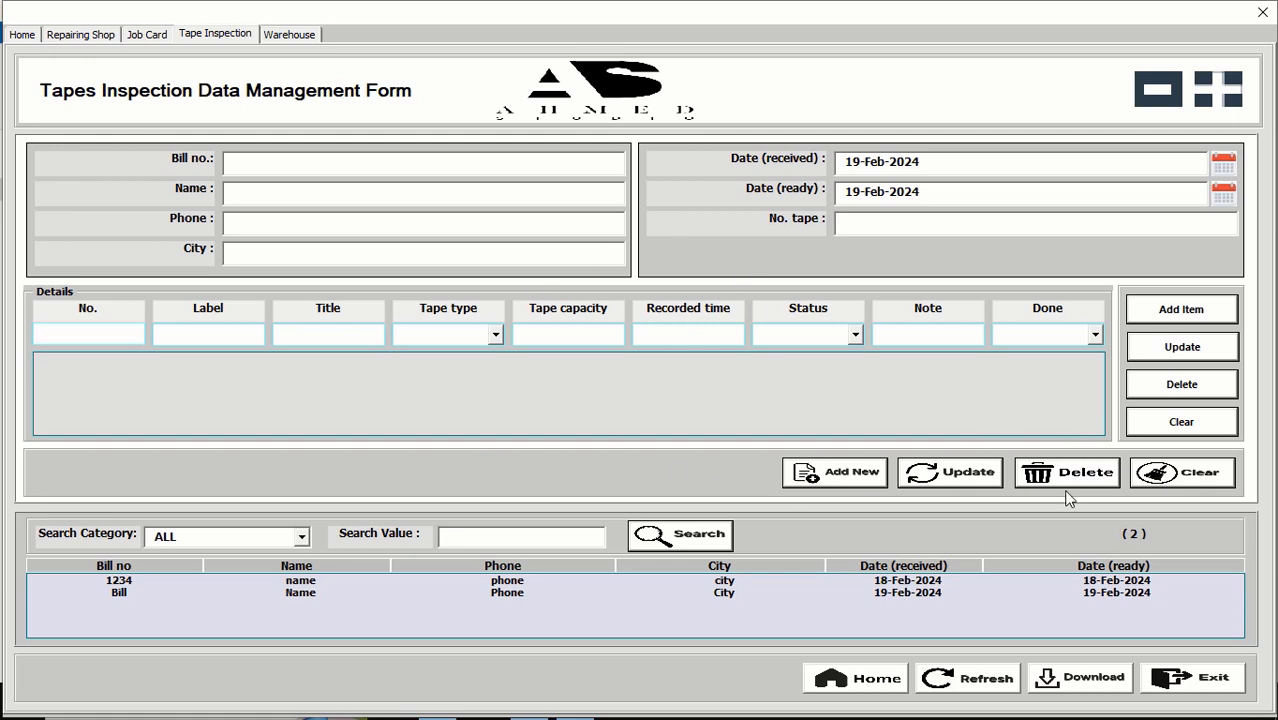
{"action": "left_click", "coordinate": [905, 594]}
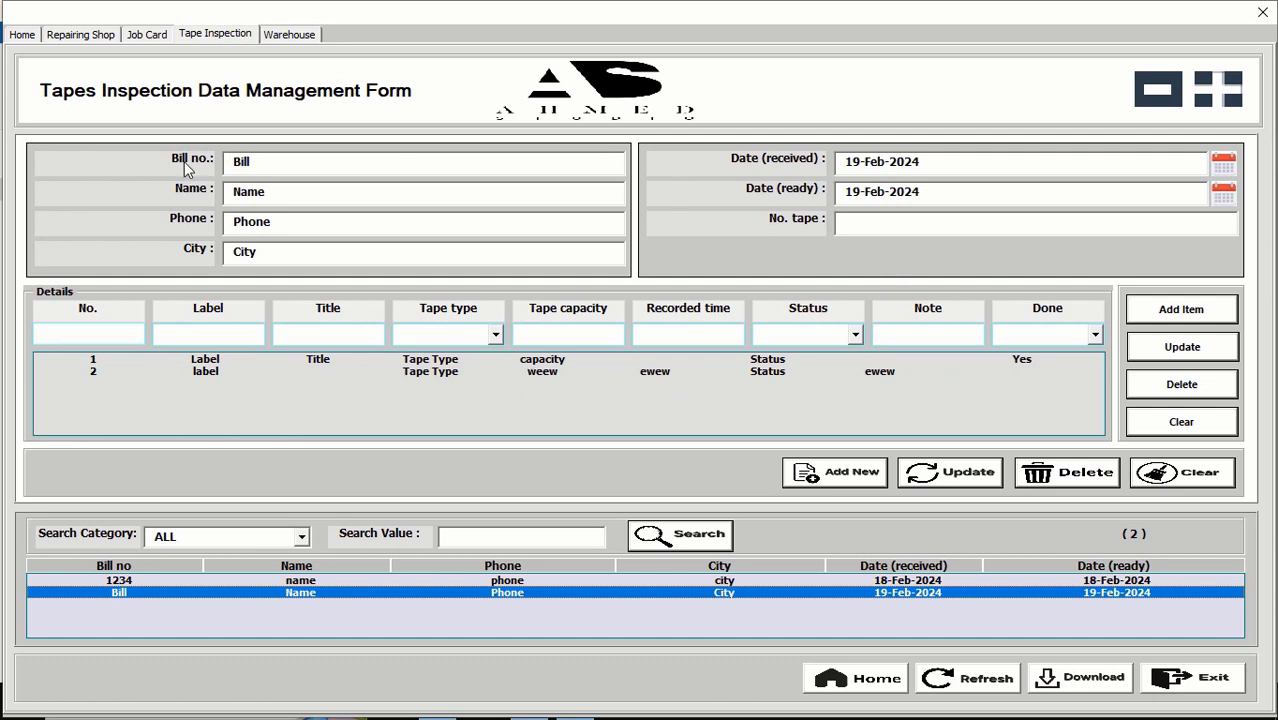
- Delete tape item 2, update the Bill record, and reload it to verify one item remains
{"action": "left_click", "coordinate": [743, 372]}
{"action": "left_click", "coordinate": [1186, 388]}
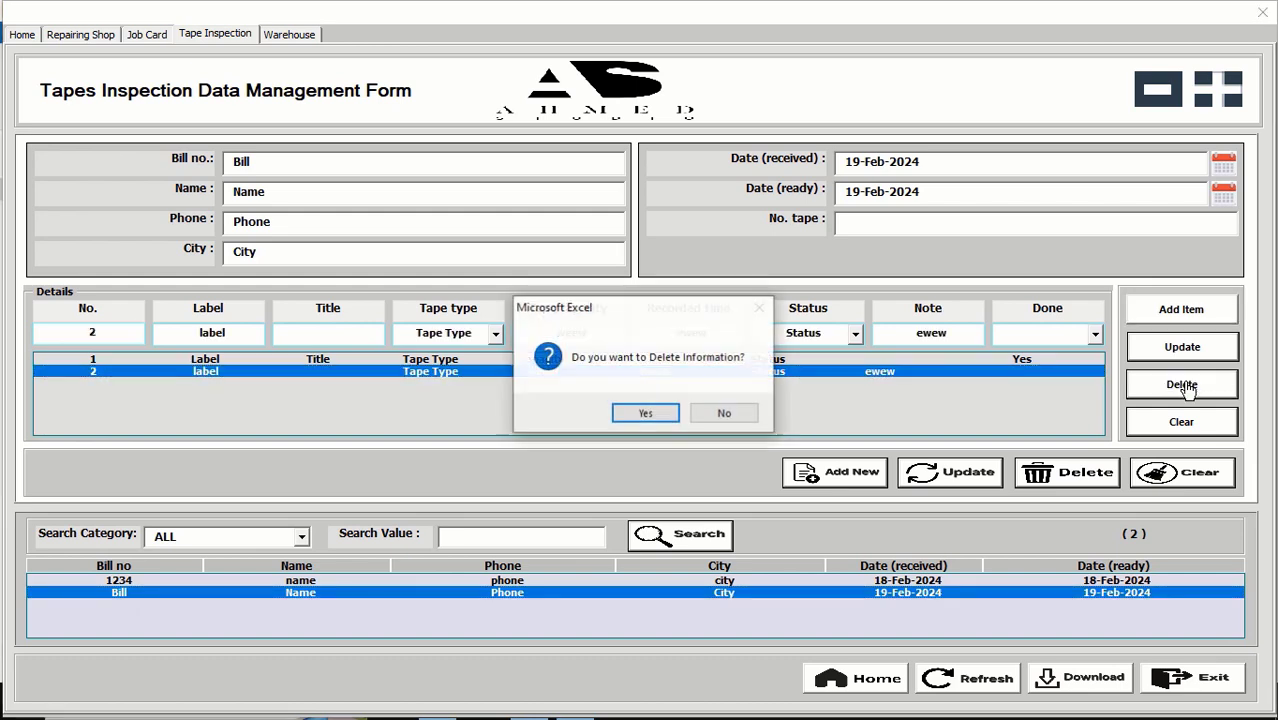
{"action": "left_click", "coordinate": [650, 414]}
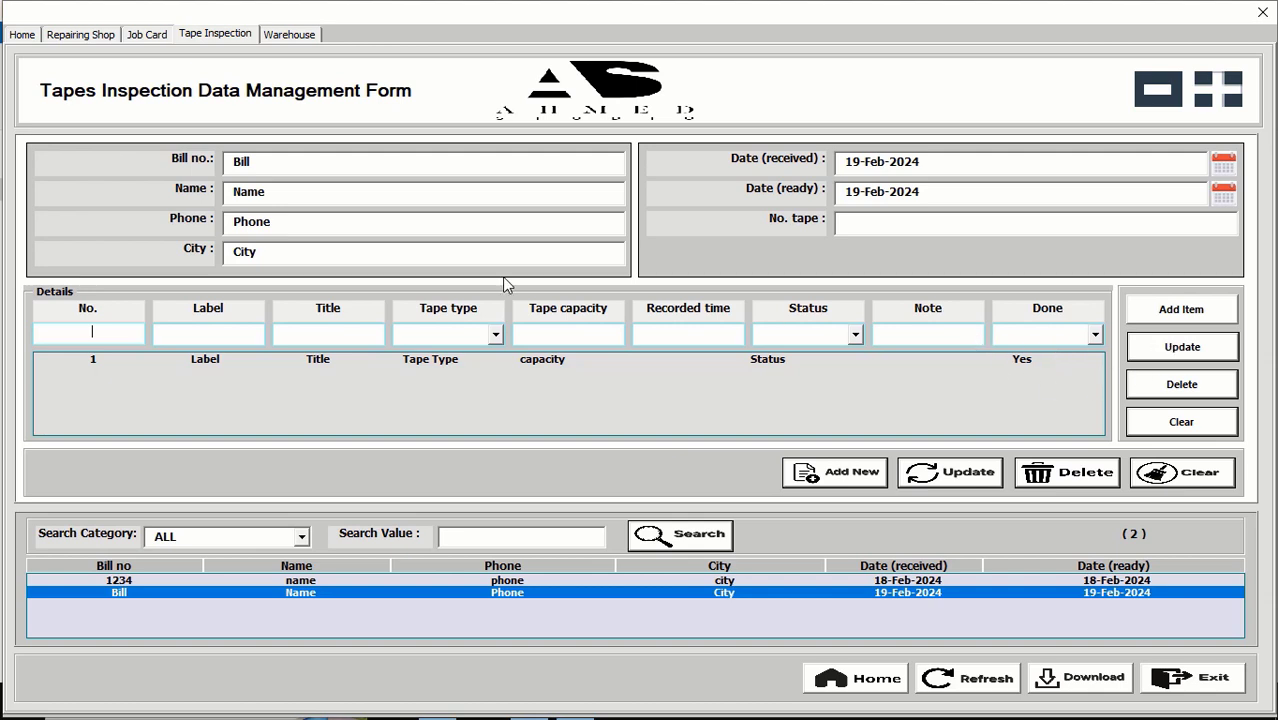
{"action": "left_click", "coordinate": [968, 476]}
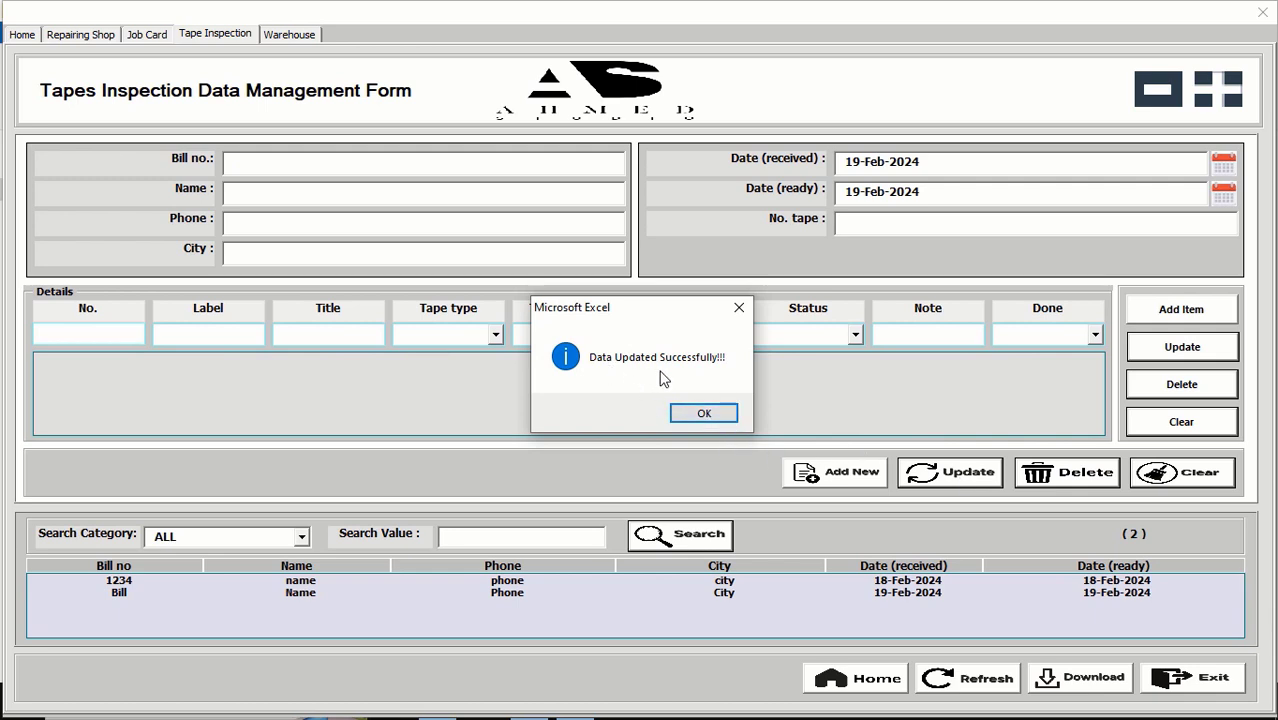
{"action": "left_click", "coordinate": [704, 413]}
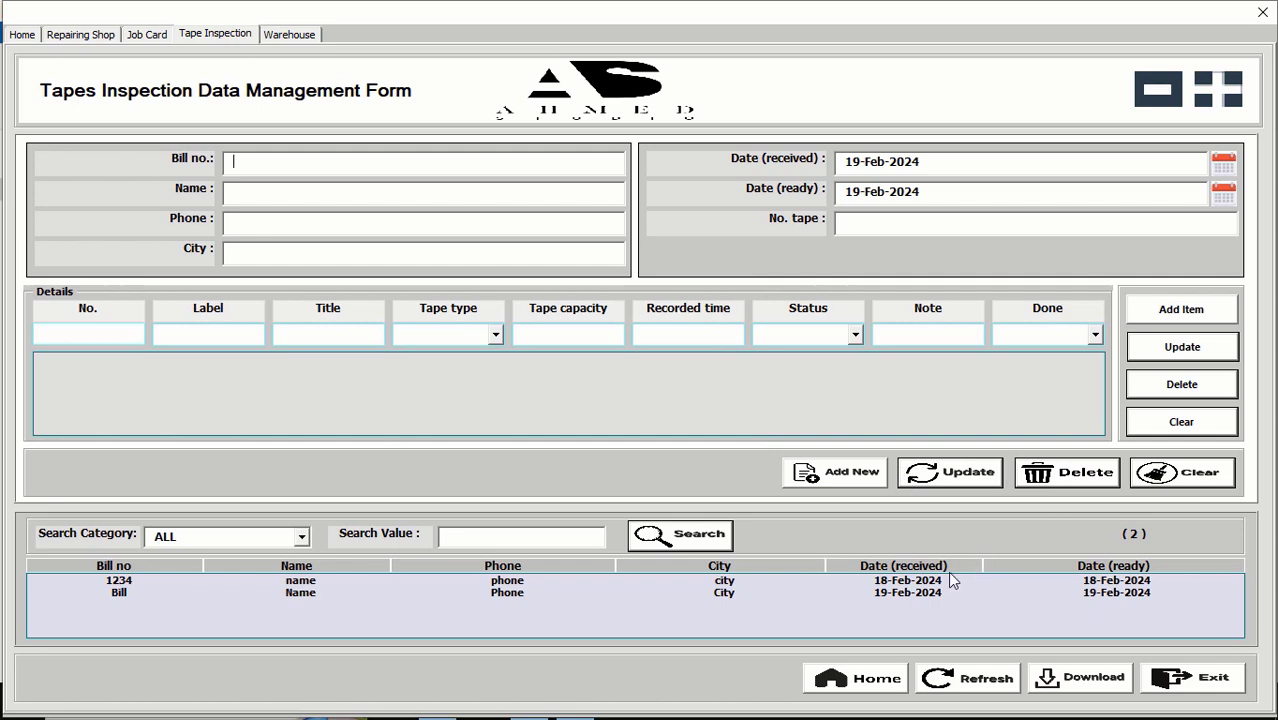
{"action": "left_click", "coordinate": [910, 592]}
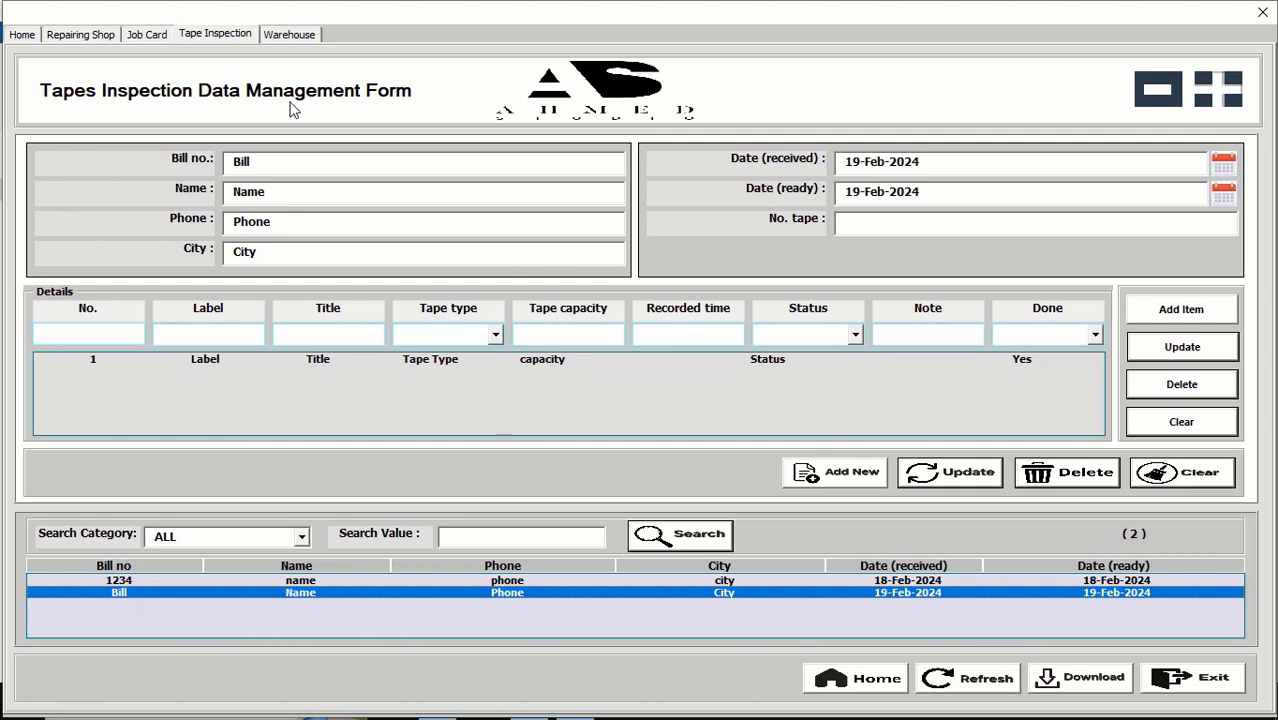
- Switch to the Ware House form and show its Search Category dropdown
{"action": "left_click", "coordinate": [288, 36]}
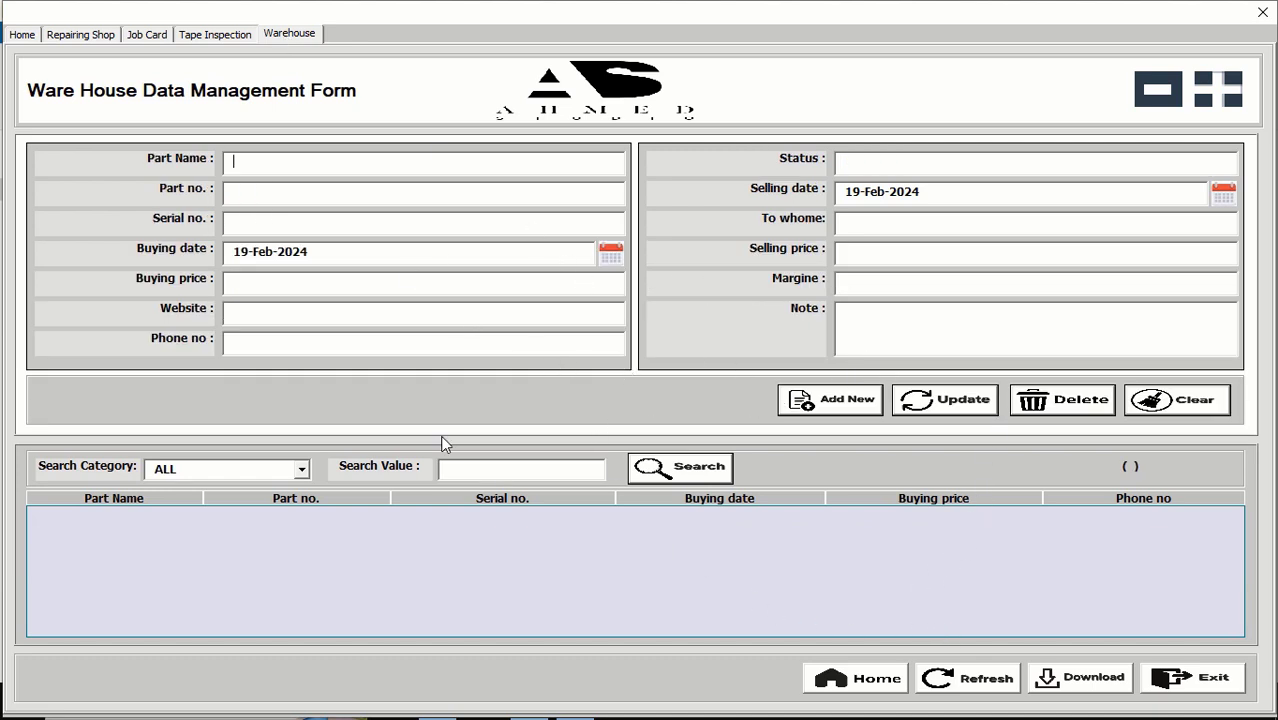
{"action": "left_click", "coordinate": [300, 469]}
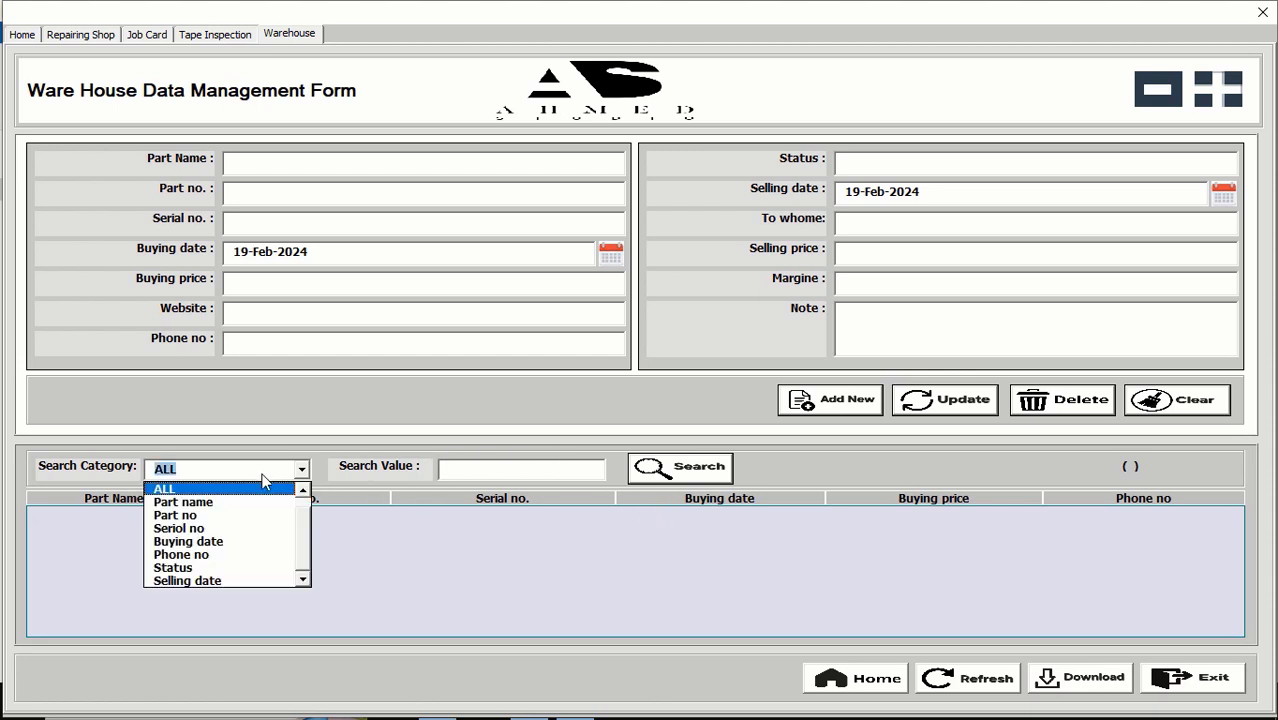